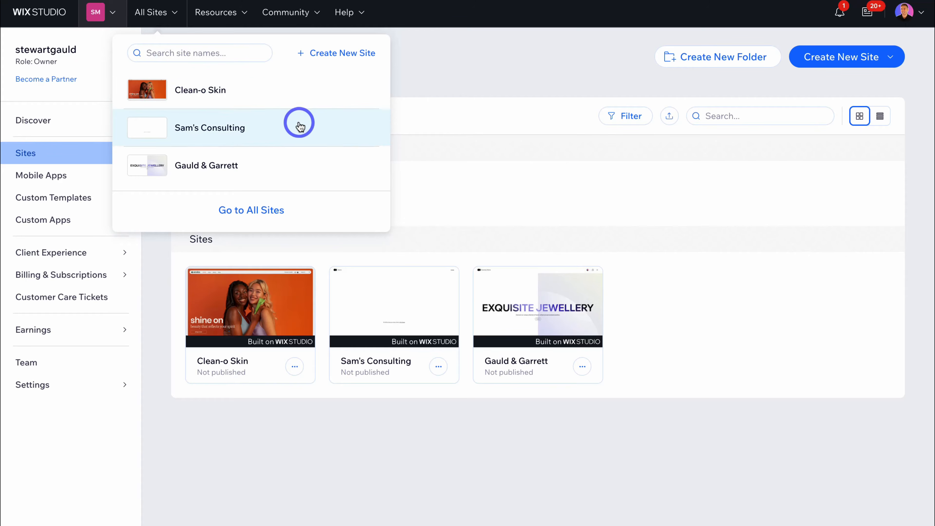
Open the Clean-o Skin site's dashboard and examine its management sections and the list of other sites
left_click(279, 102)
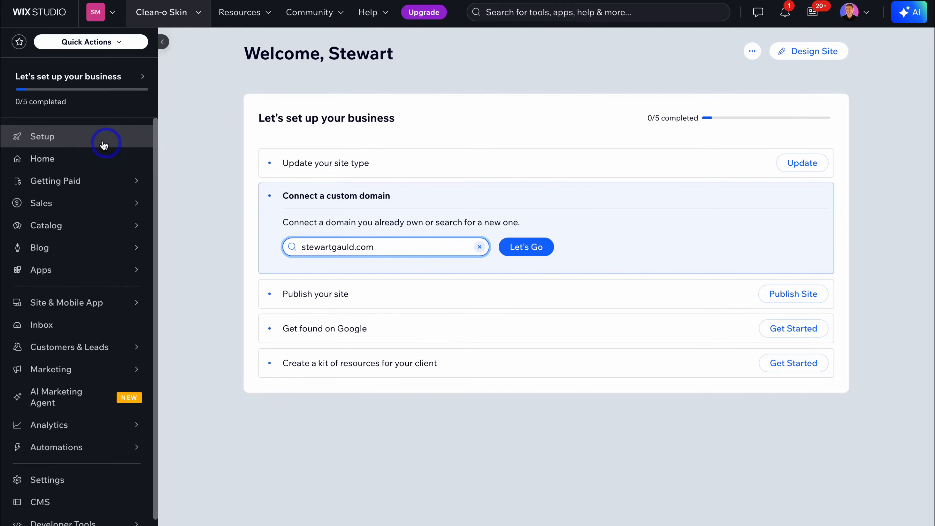
mouse_move(87, 200)
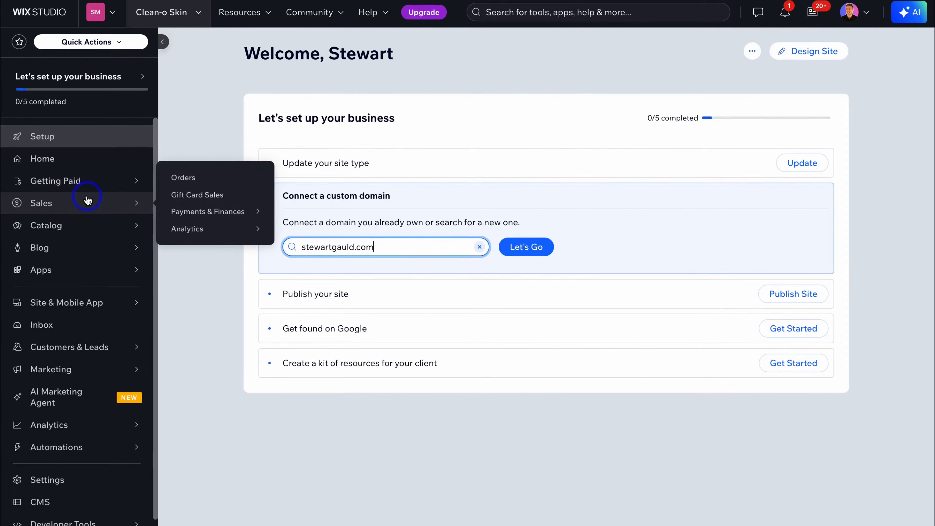
mouse_move(81, 268)
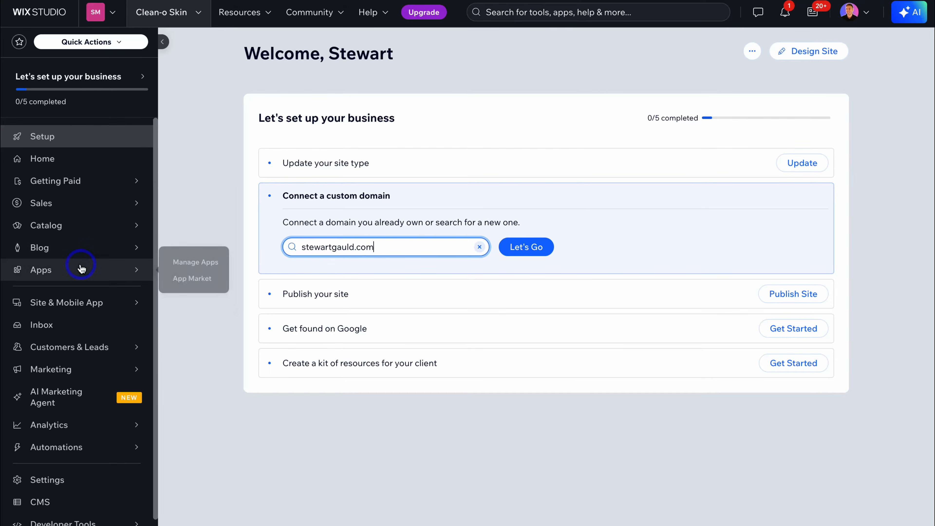
mouse_move(80, 361)
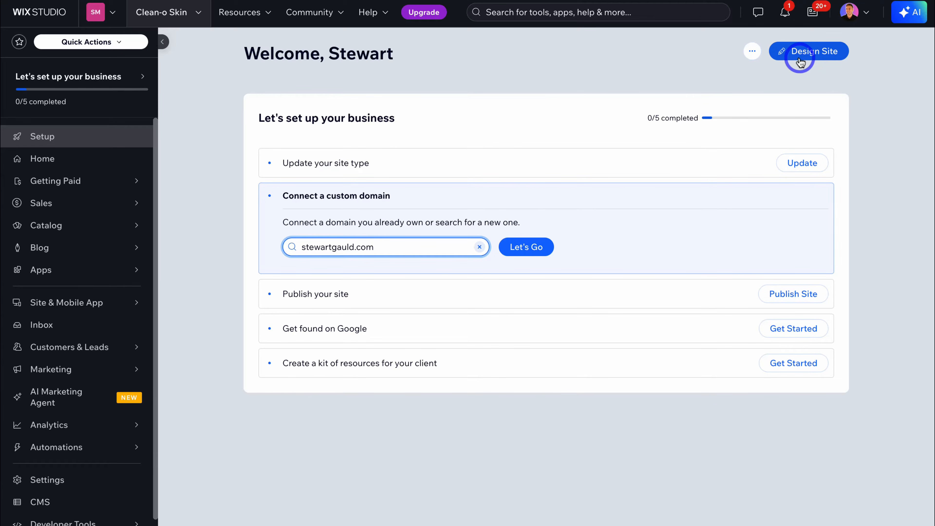
left_click(197, 15)
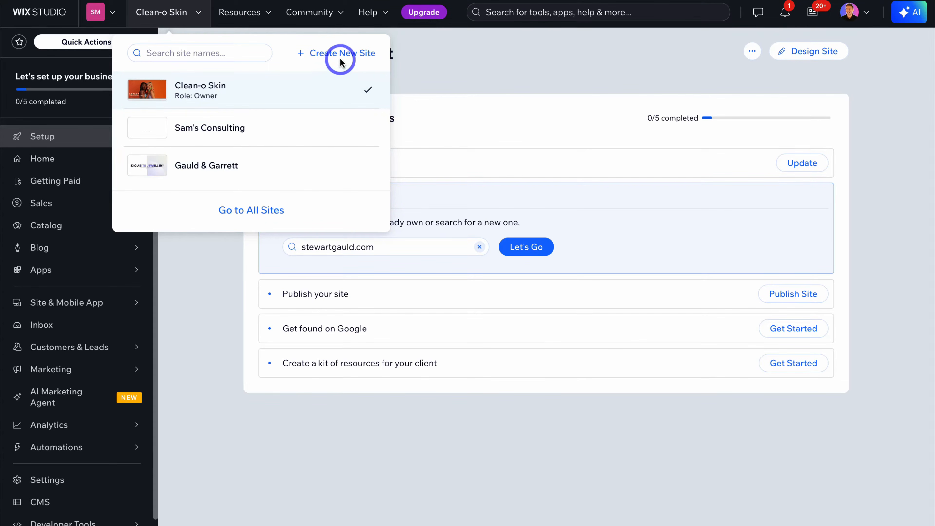
Return to the overview of all sites and examine the actions available for the Sam's Consulting site
left_click(44, 16)
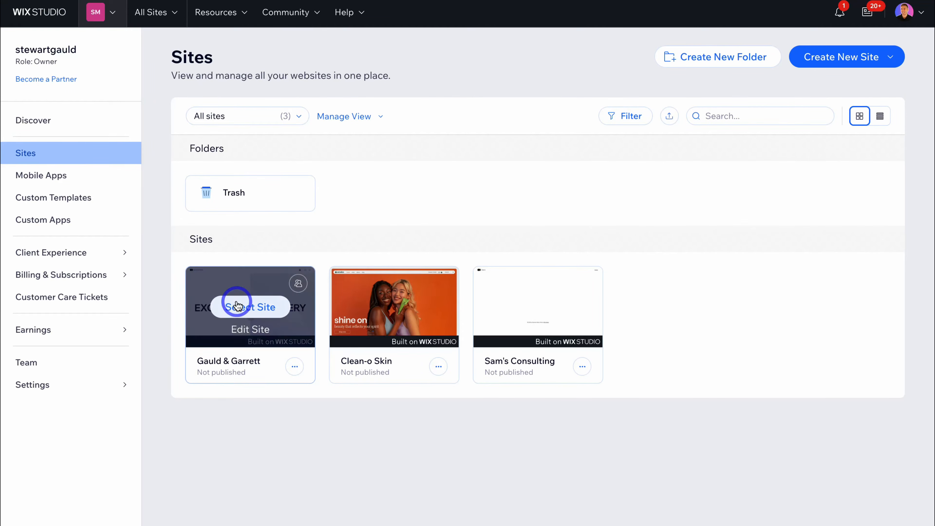
mouse_move(375, 305)
mouse_move(523, 301)
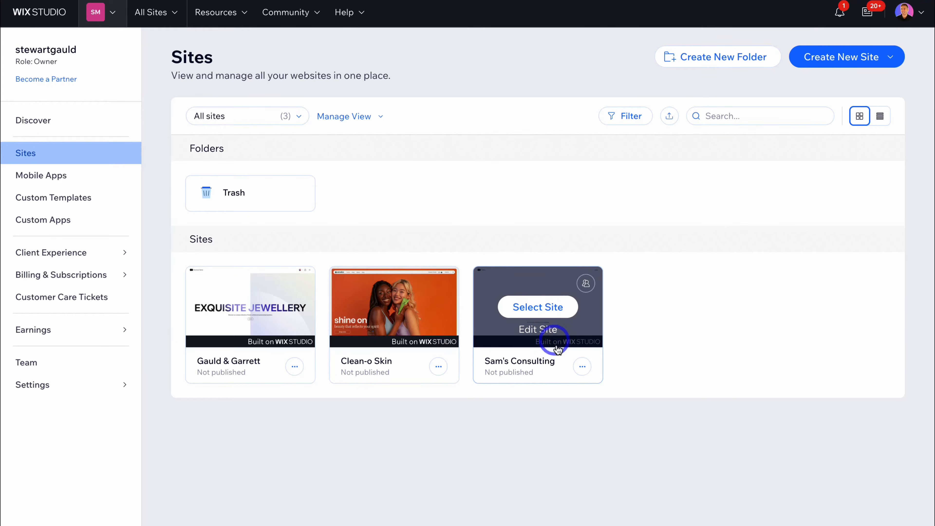
left_click(582, 366)
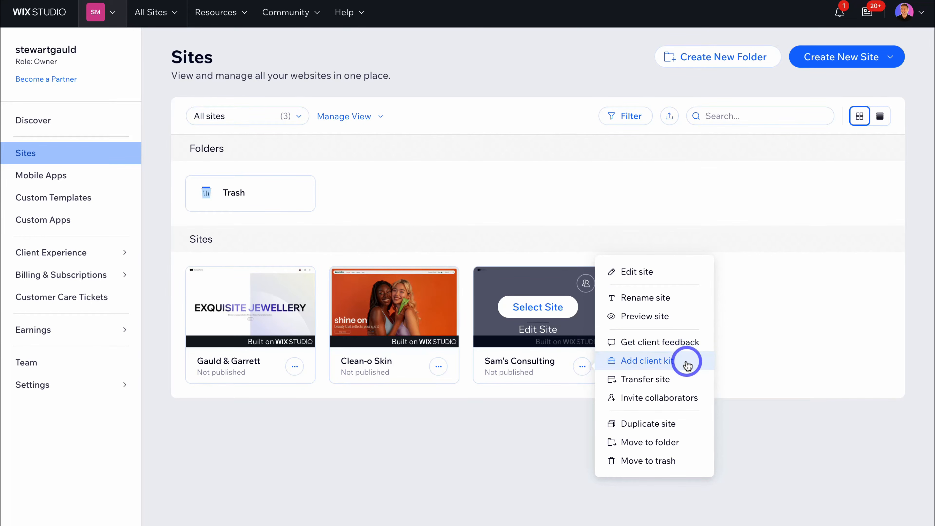
left_click(757, 372)
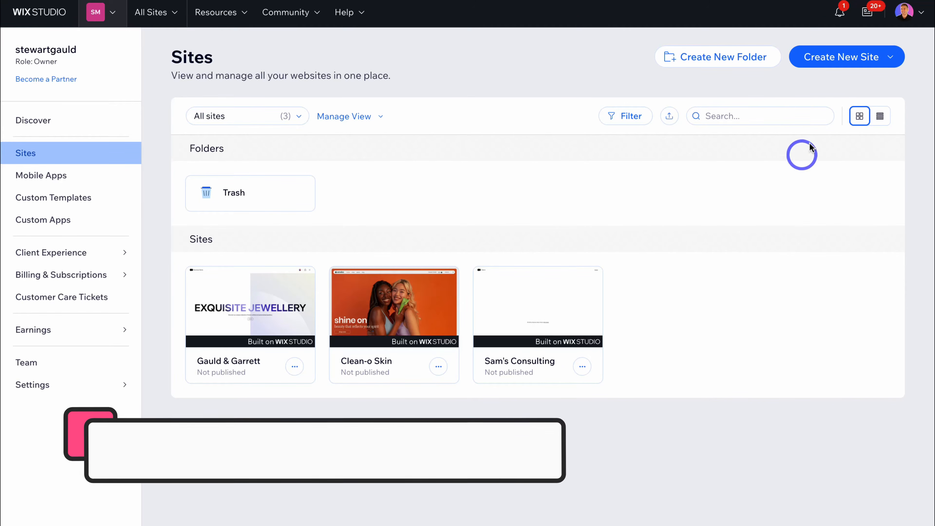
Start a new site from a Studio template and look through the responsive template gallery
left_click(862, 57)
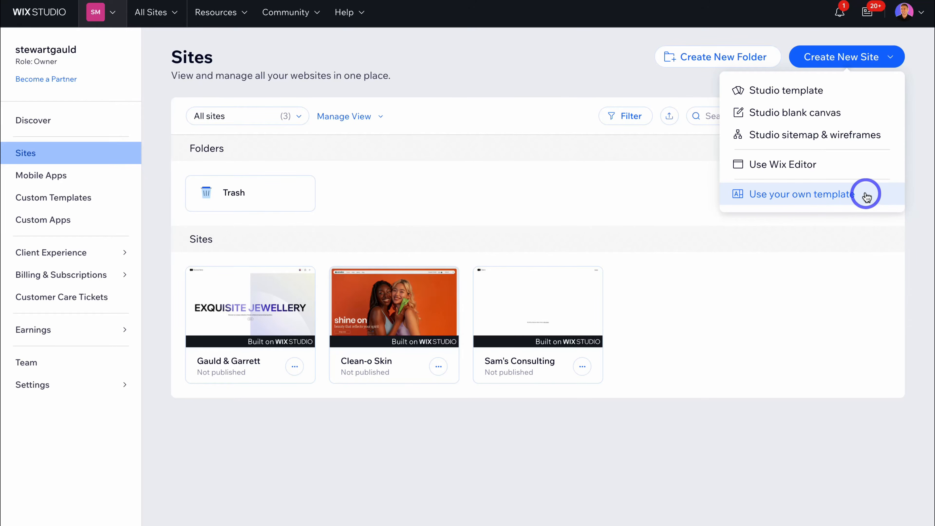
left_click(862, 97)
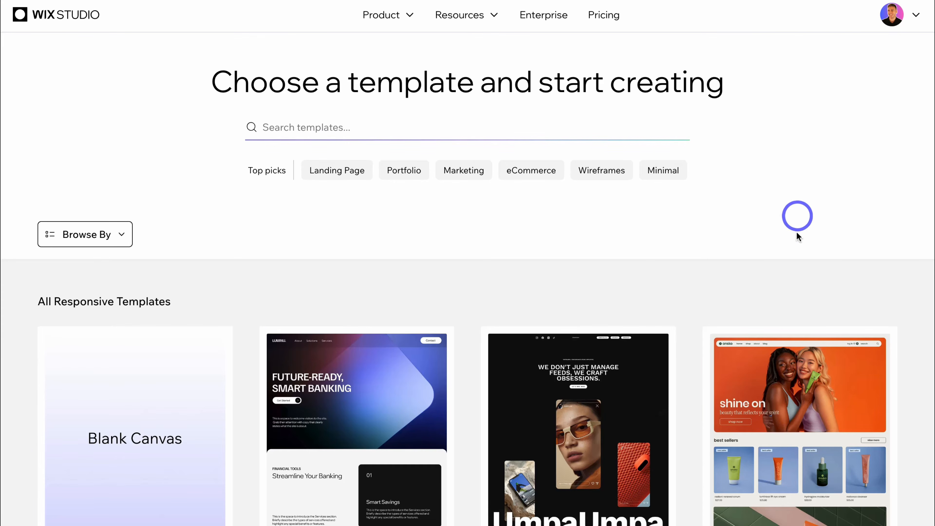
mouse_move(806, 399)
mouse_move(622, 406)
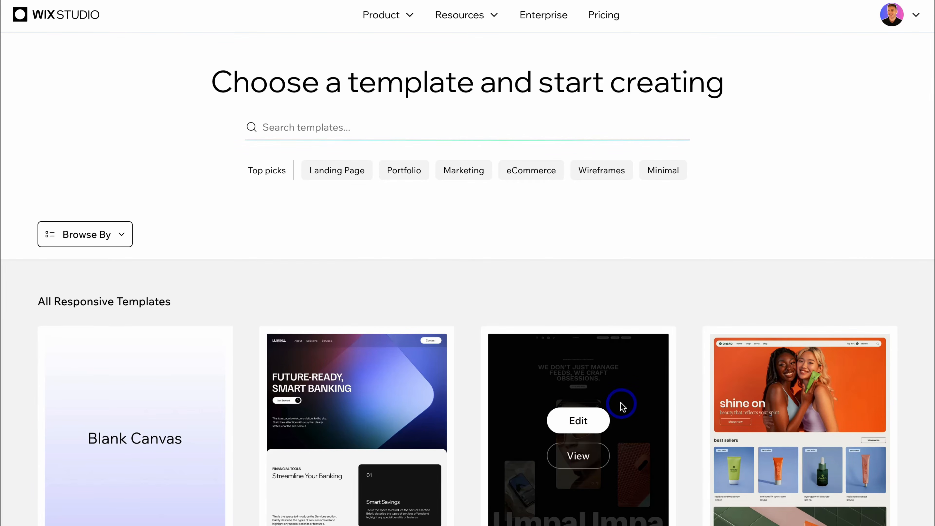
mouse_move(408, 398)
scroll(402, 391, "down", 5)
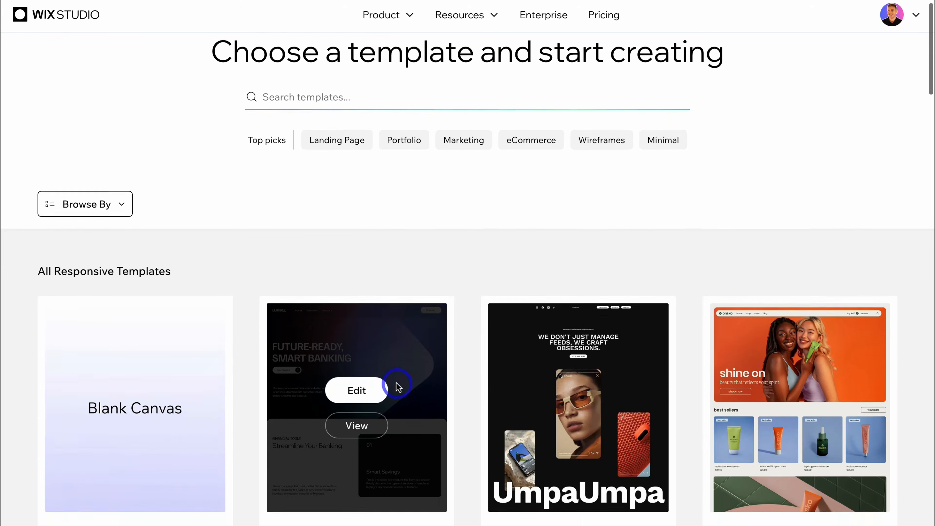
scroll(397, 386, "down", 3)
mouse_move(520, 378)
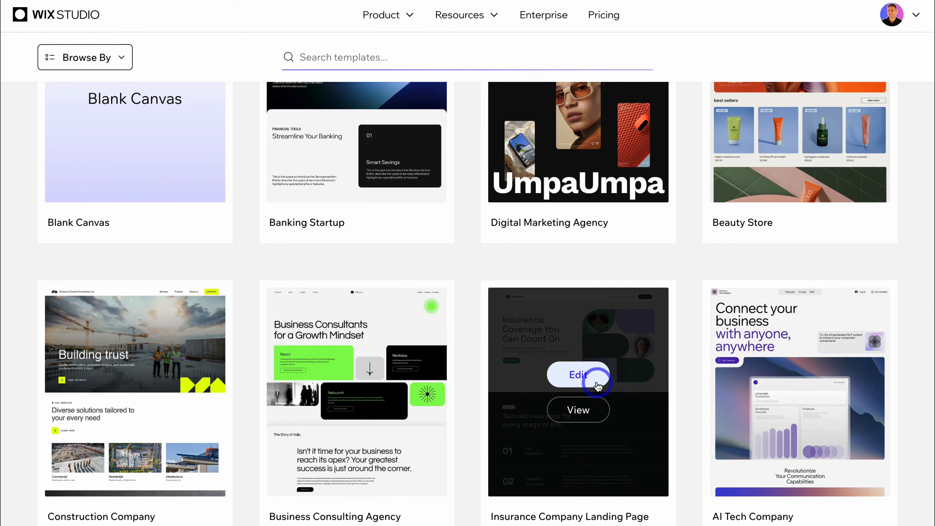
scroll(597, 386, "up", 9)
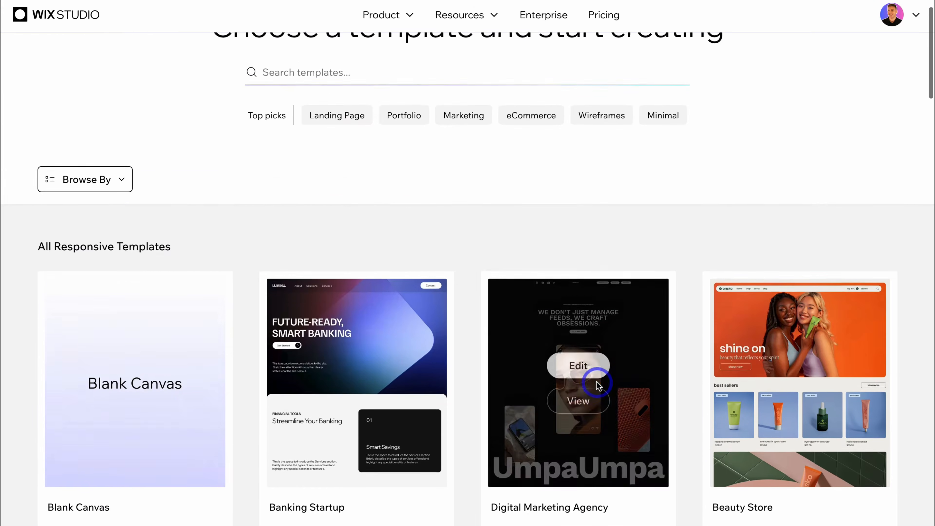
Search the templates for "headphones" and open the Electronics Store template for editing
left_click(381, 127)
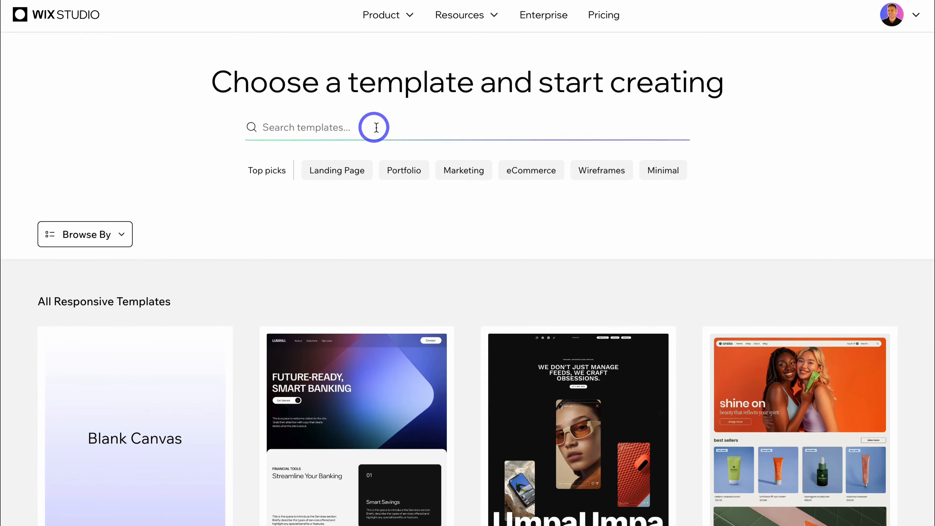
left_click(365, 126)
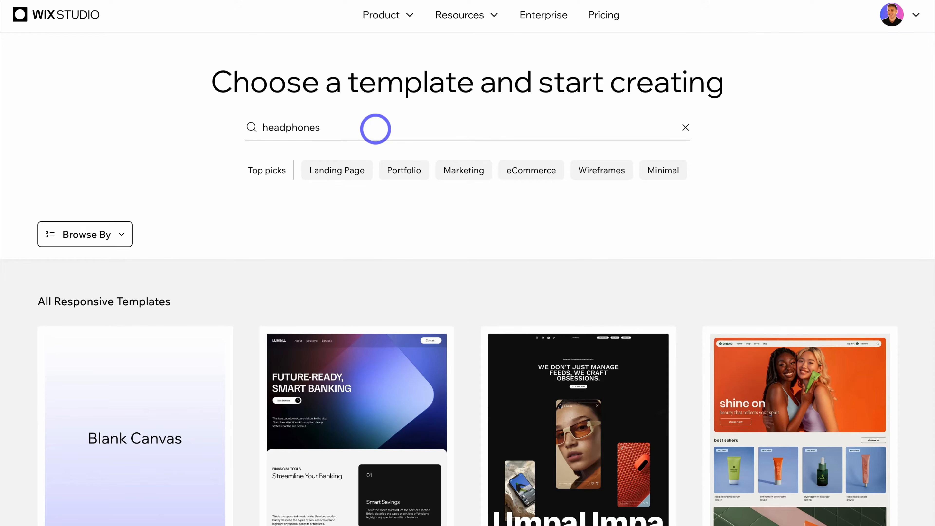
key("Return")
scroll(376, 129, "down", 10)
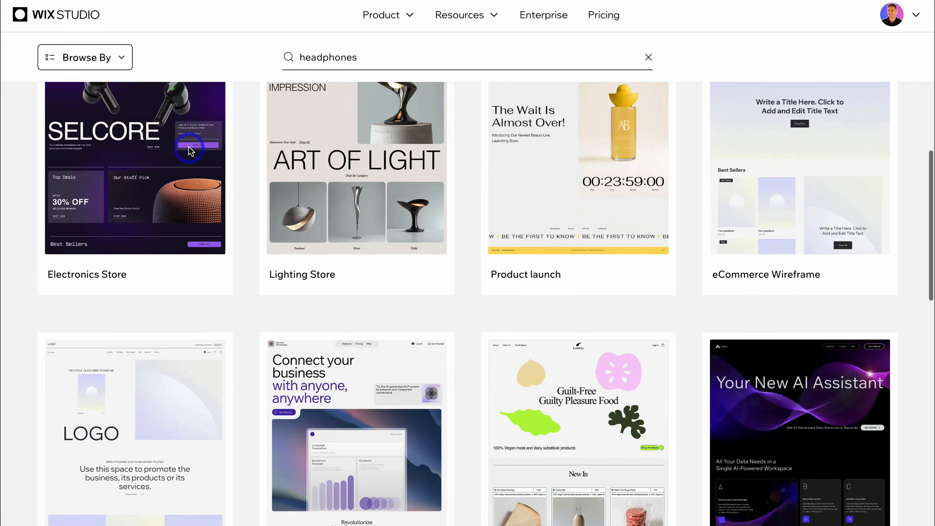
mouse_move(178, 151)
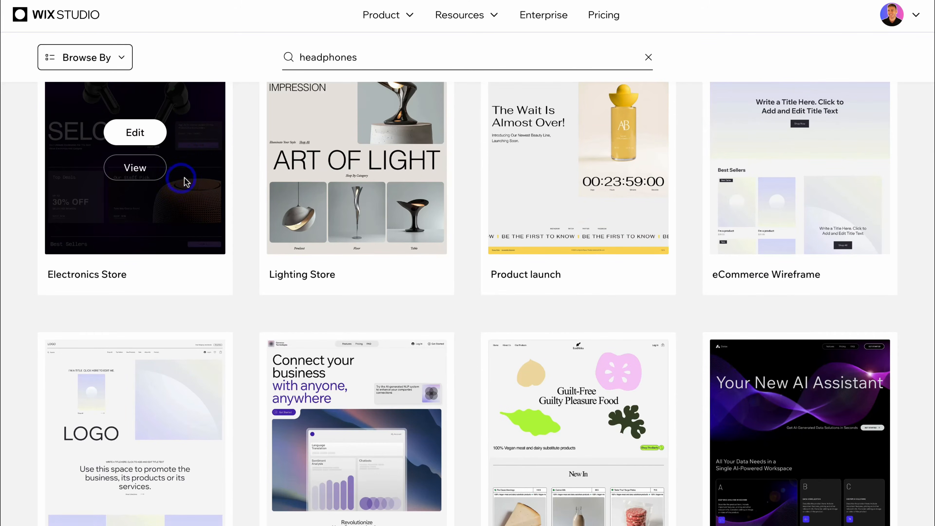
scroll(146, 173, "up", 2)
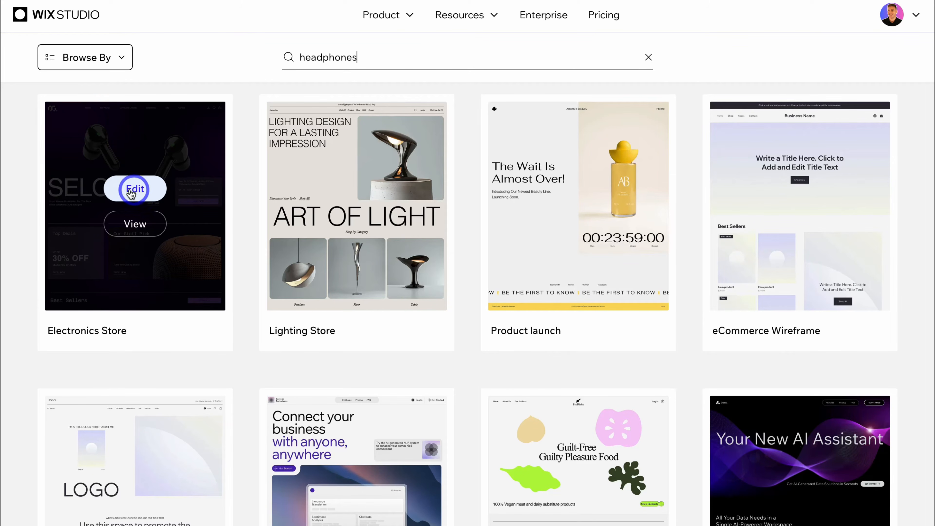
left_click(152, 193)
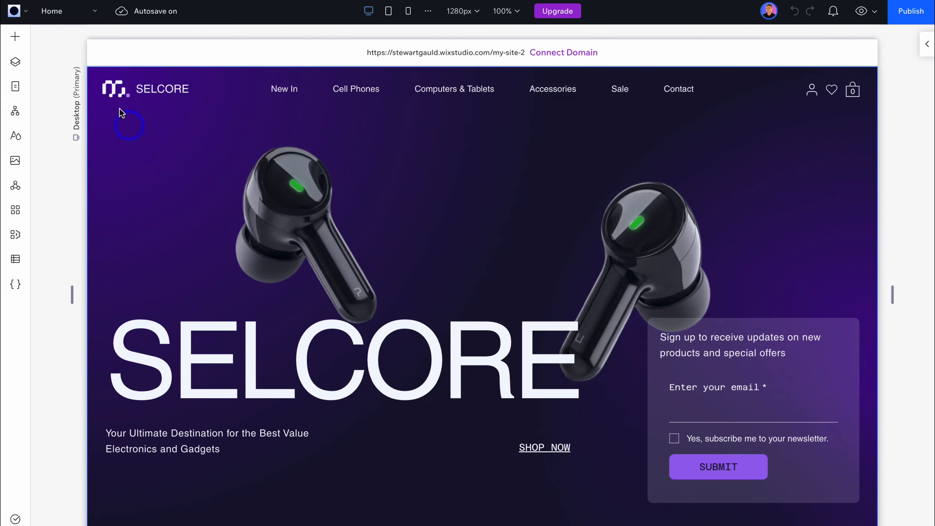
Leave the editor for the new site's dashboard and open its Roles & permissions settings
left_click(15, 12)
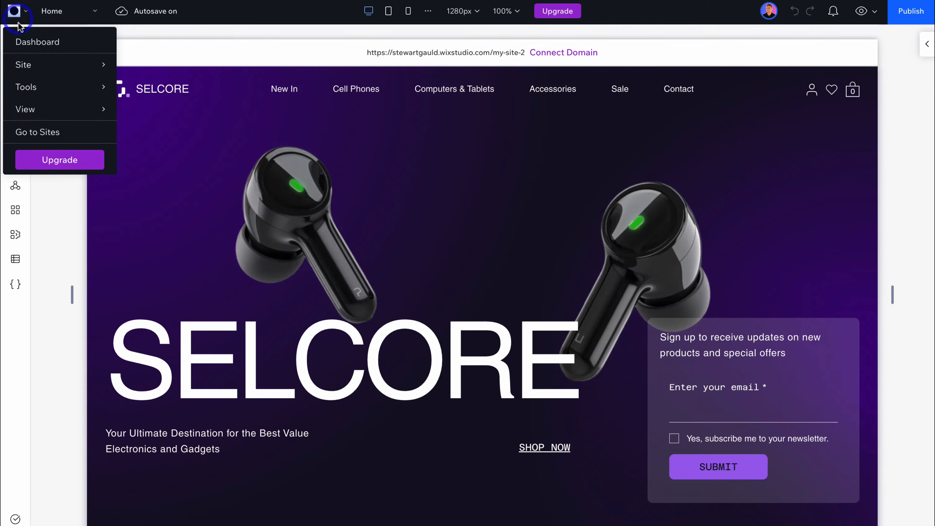
left_click(89, 43)
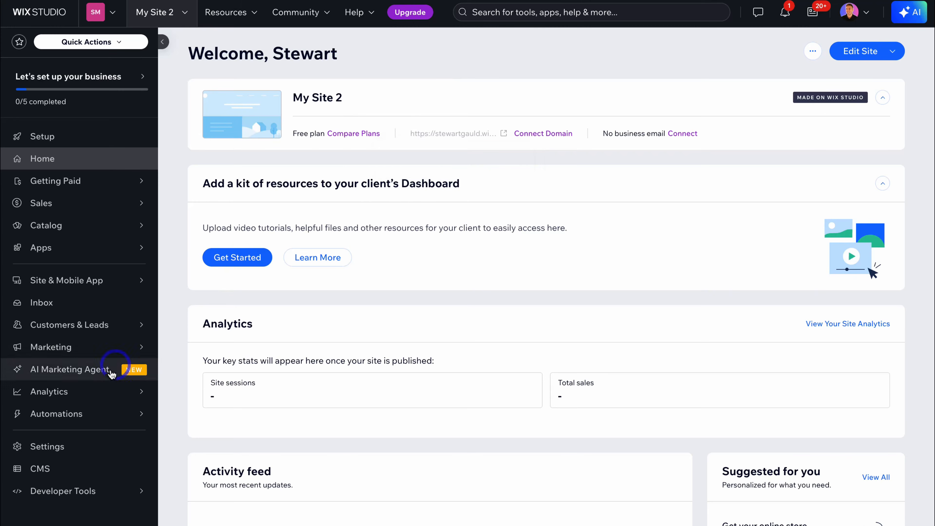
left_click(95, 446)
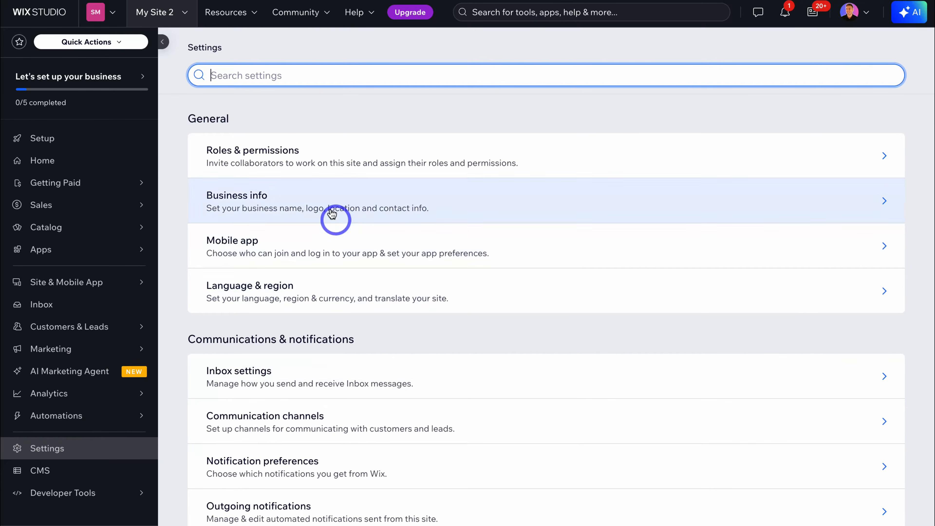
left_click(409, 147)
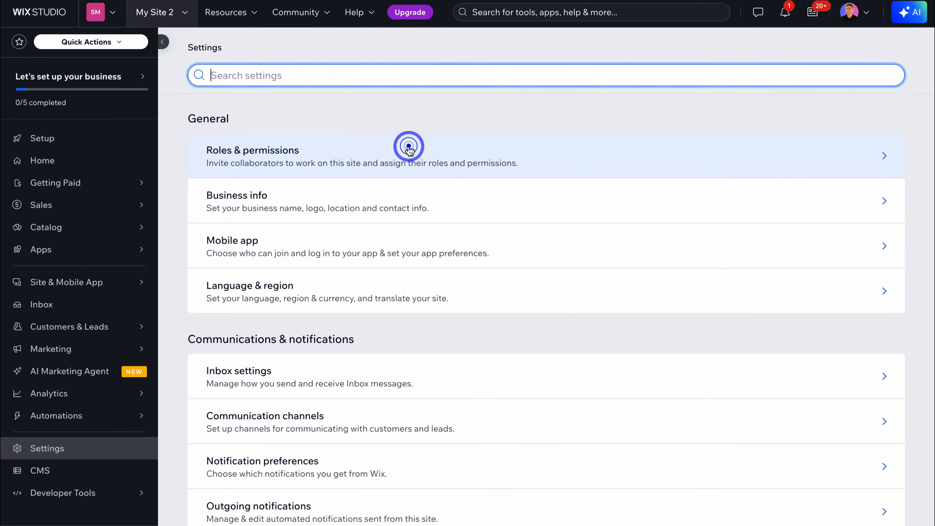
Invite the client by email to this site only as Admin (Co-Owner), marking the invite as for "A client I create websites for"
left_click(841, 77)
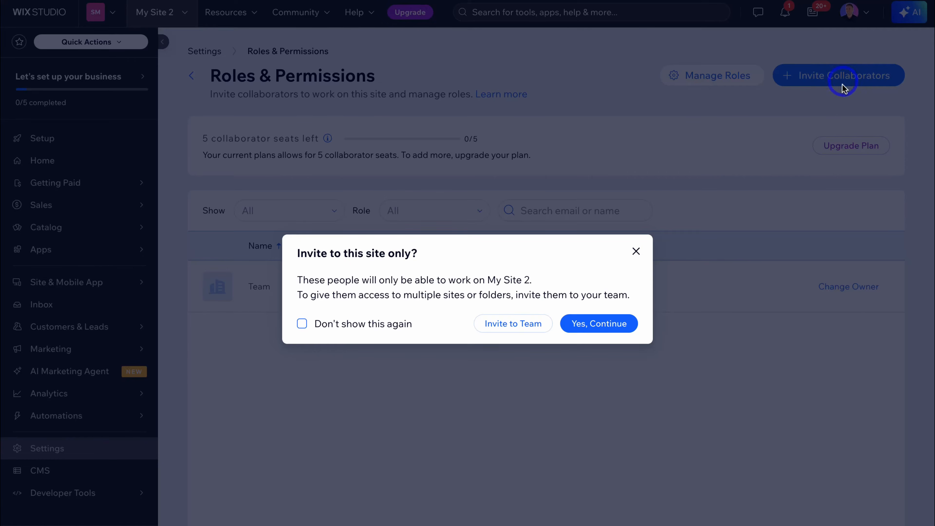
left_click(612, 324)
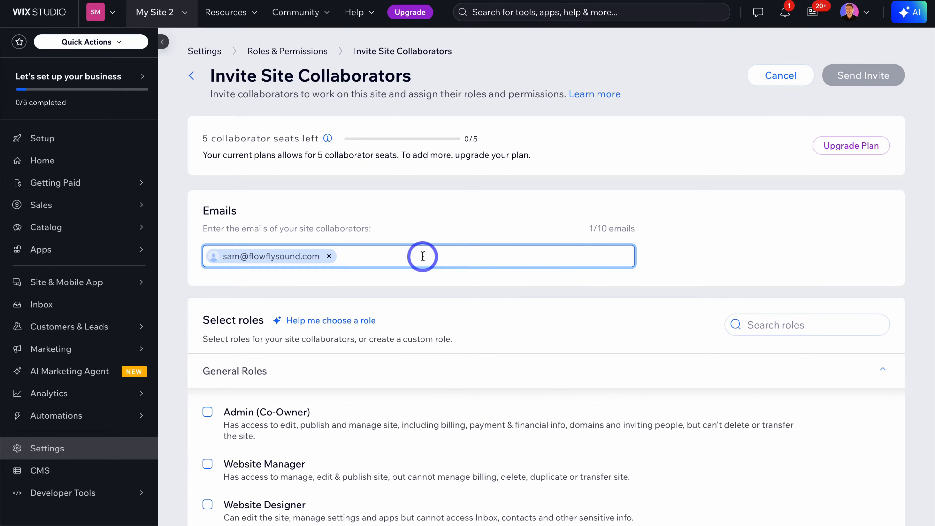
scroll(422, 256, "down", 5)
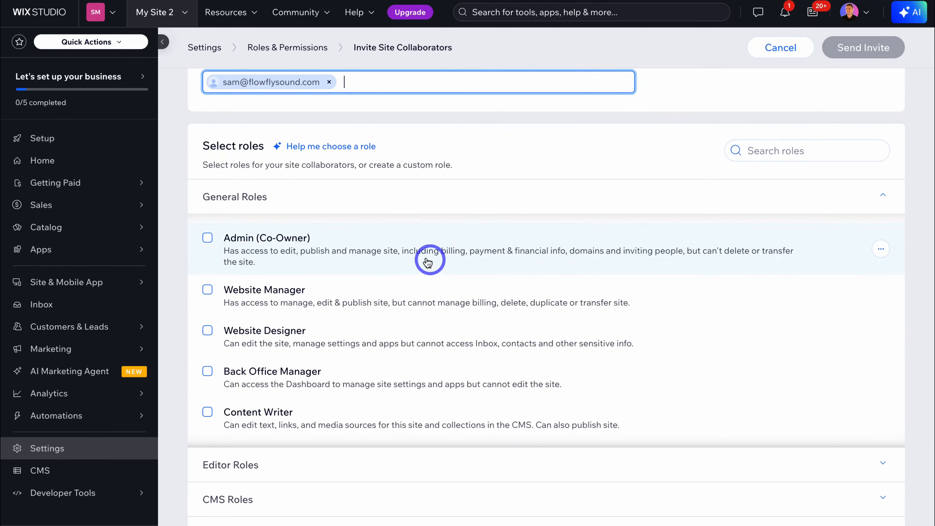
left_click(207, 239)
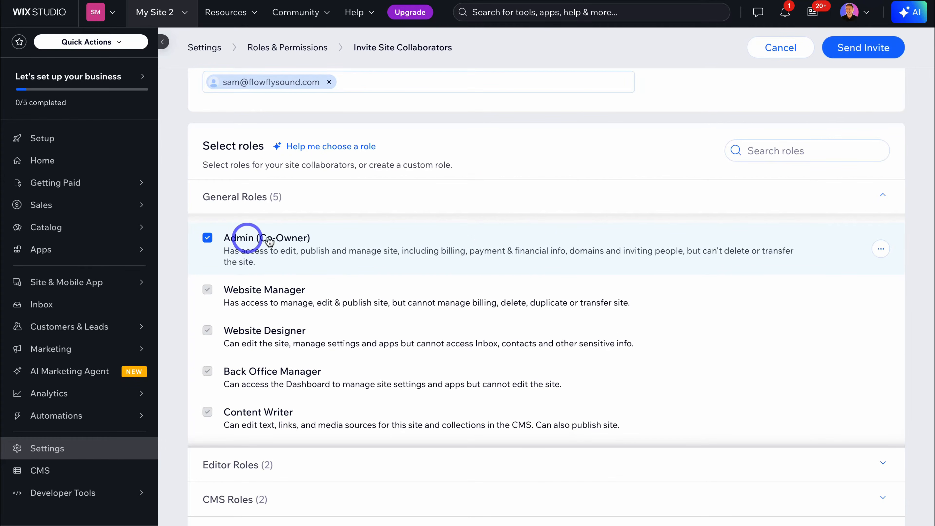
left_click(856, 56)
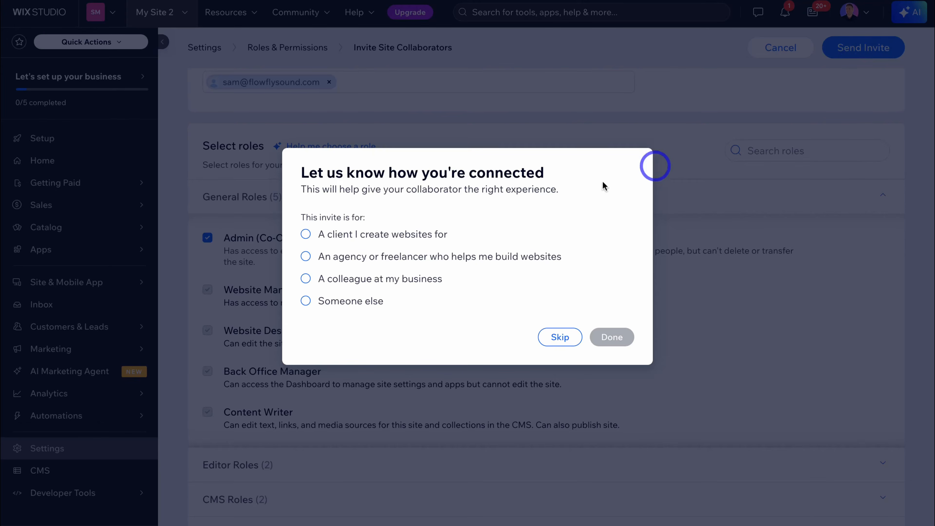
left_click(306, 235)
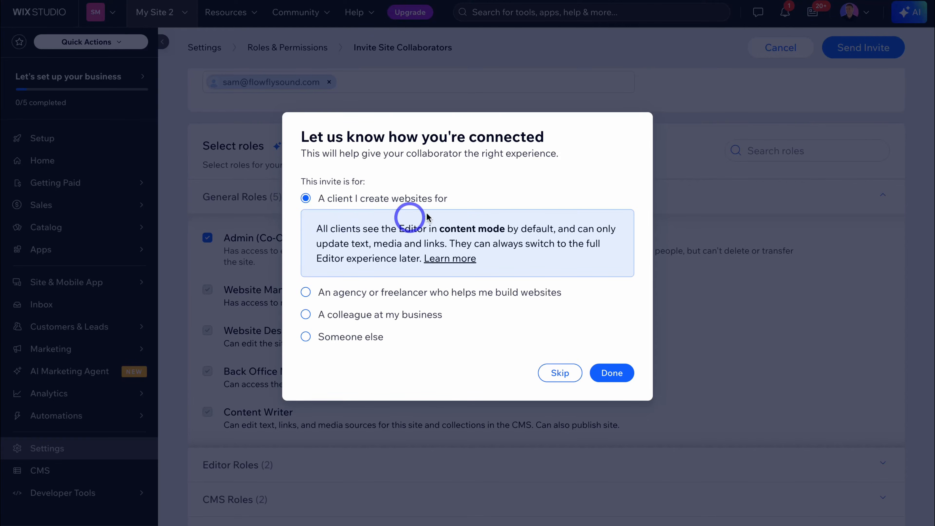
left_click(610, 374)
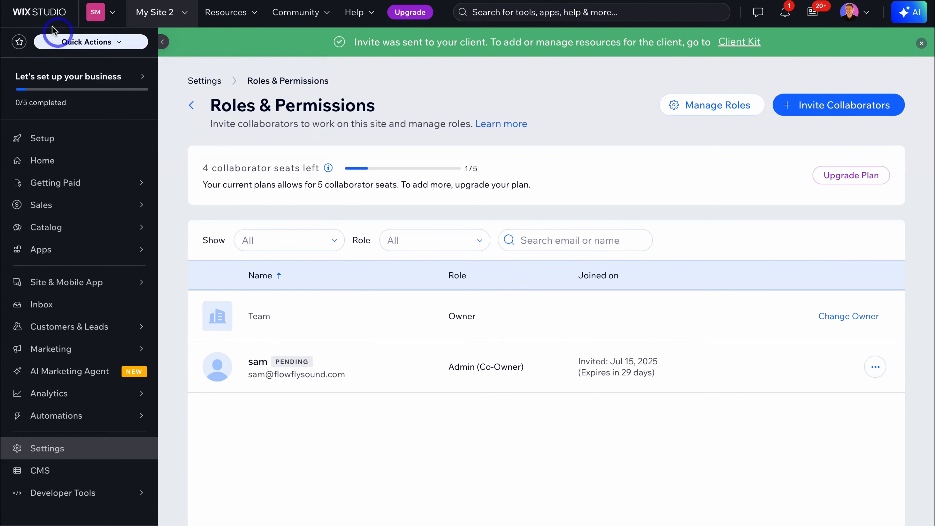
From the sites overview, rename "My Site 2" to "FlowFly Sound" and set its free site address to "flowfly-sound"
left_click(42, 18)
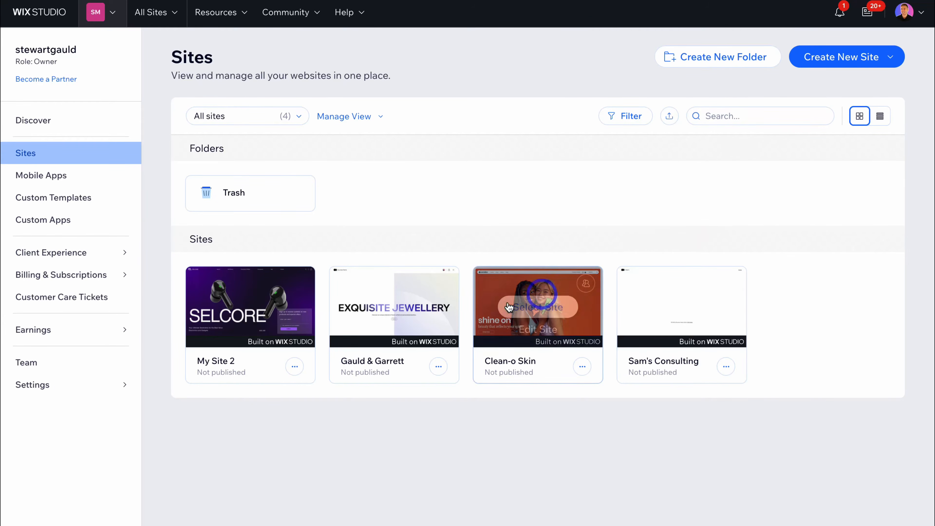
mouse_move(258, 333)
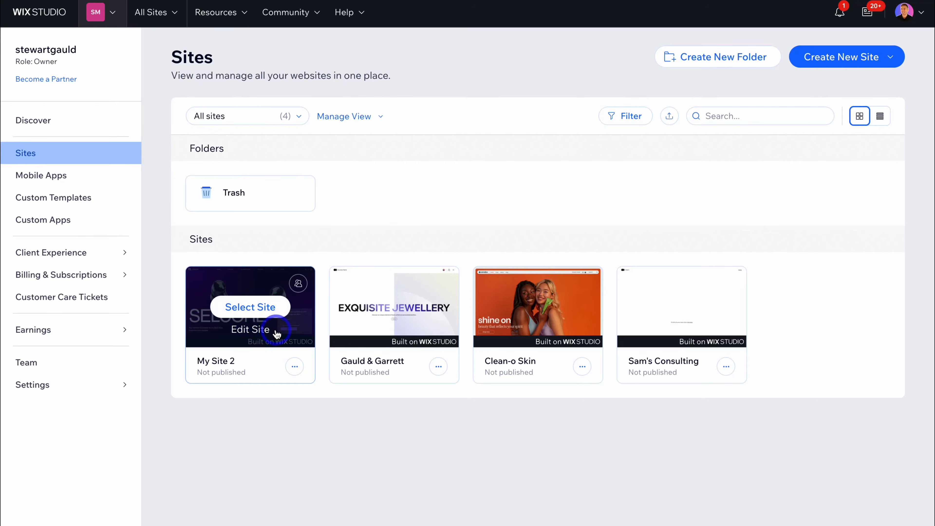
left_click(294, 367)
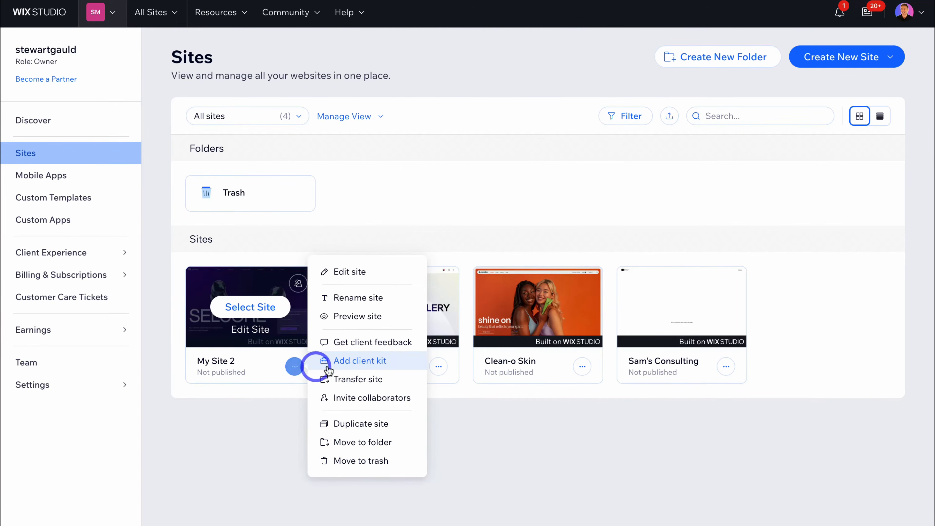
left_click(388, 309)
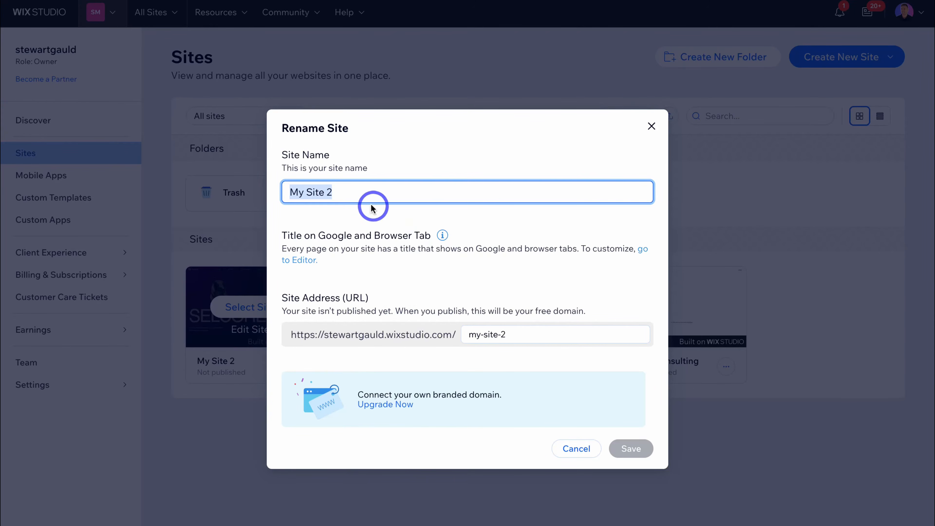
type("FlowFly Sound")
triple_click(518, 332)
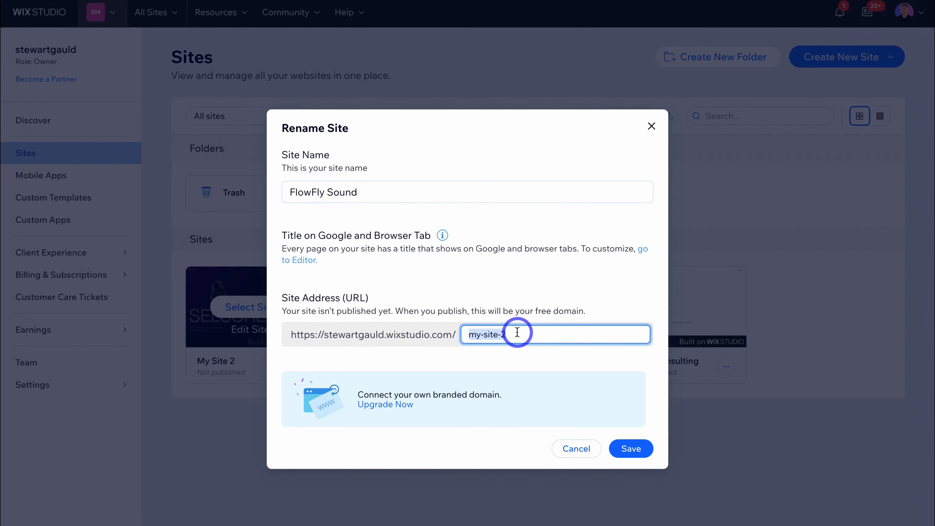
type("flowfly-sound")
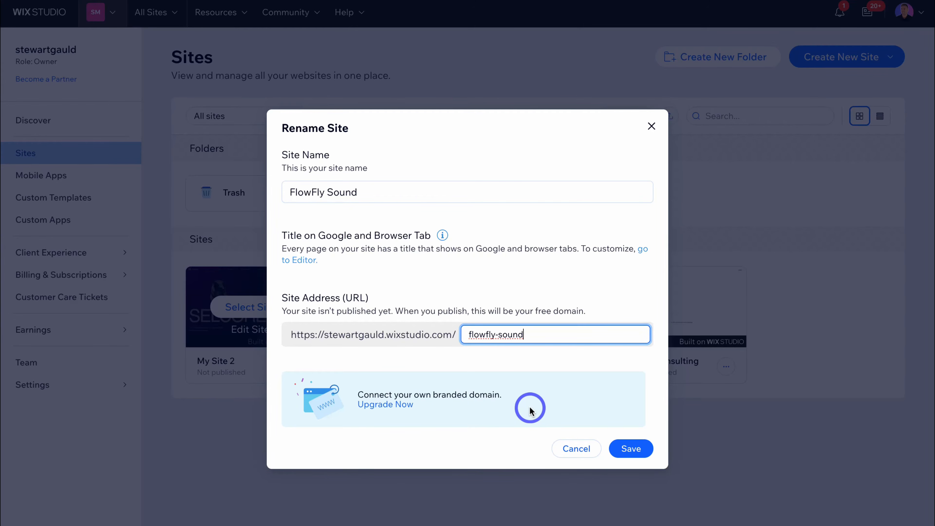
left_click(630, 447)
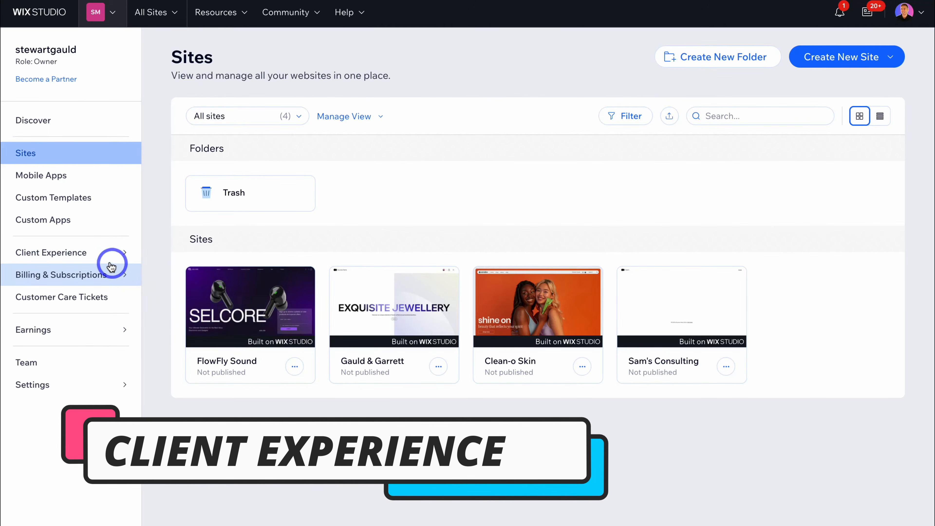
Start a new client kit under Client Experience for the FlowFly Sound site
mouse_move(99, 262)
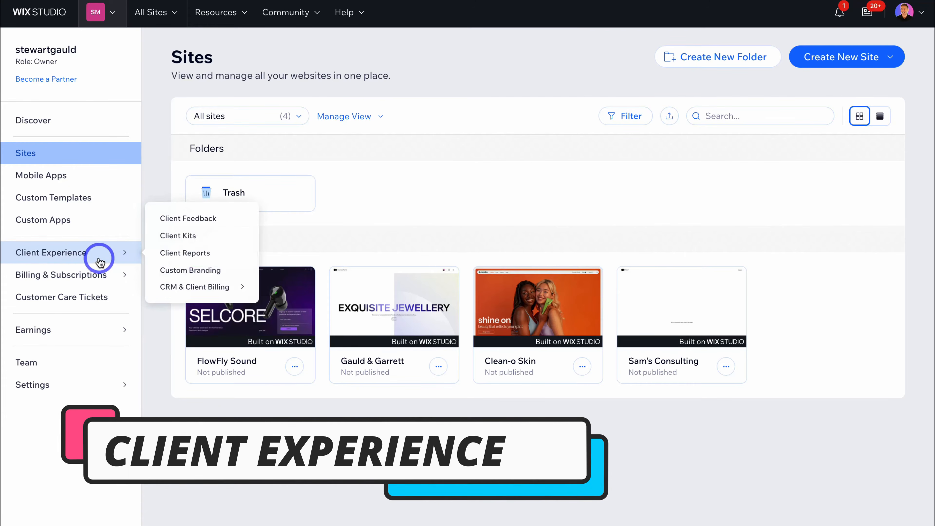
left_click(182, 236)
left_click(232, 335)
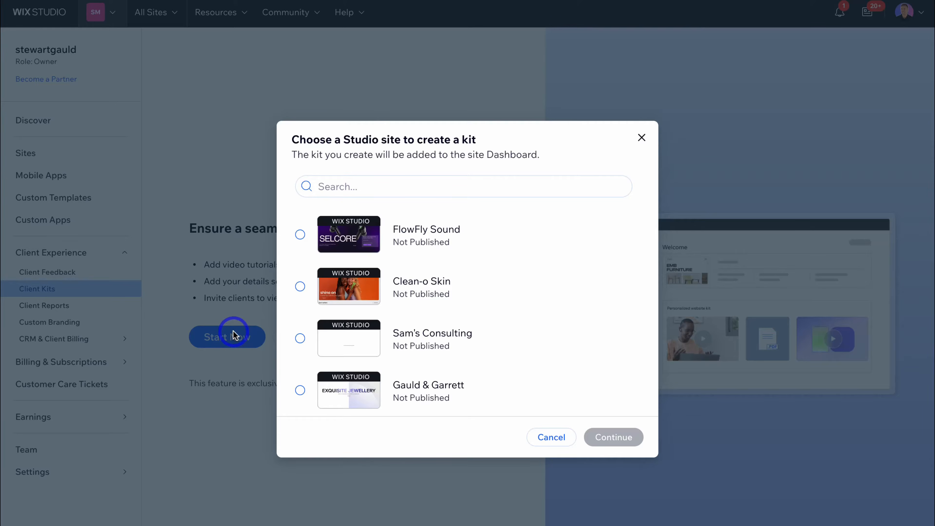
left_click(299, 239)
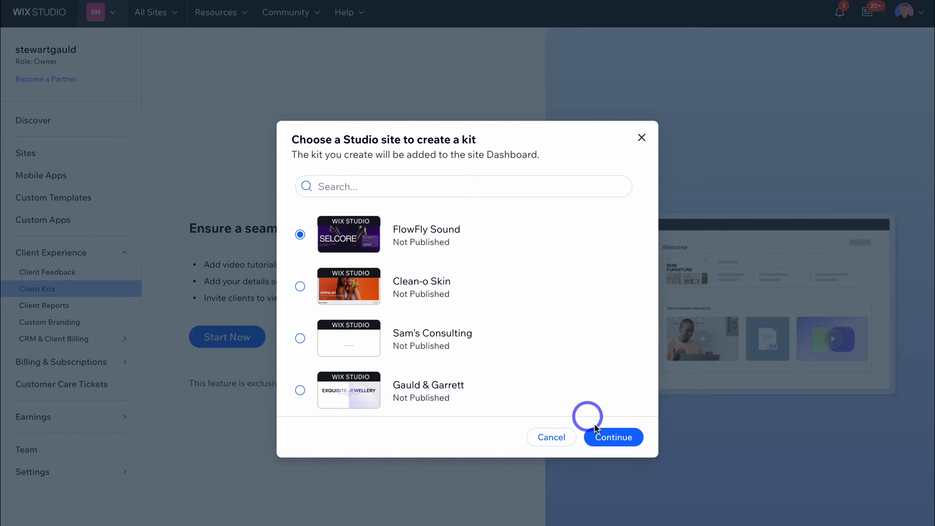
left_click(609, 436)
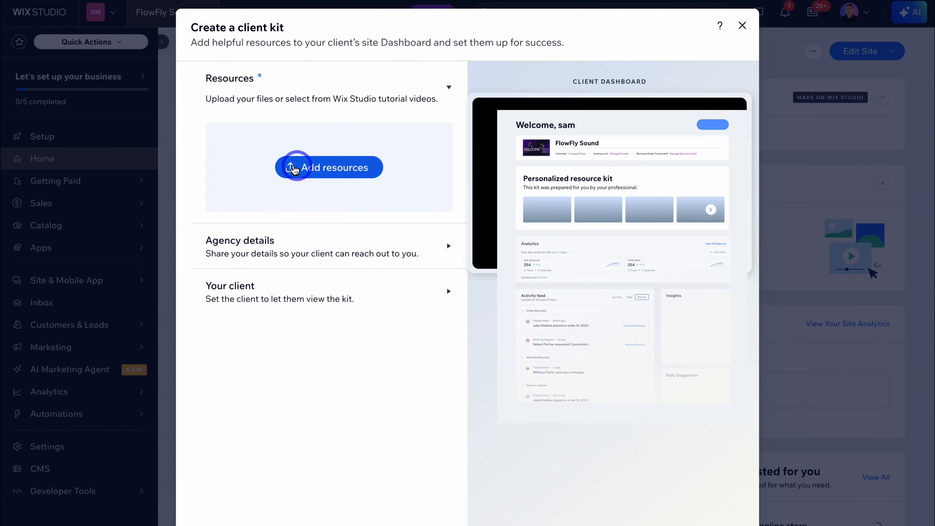
Add the Wix Studio tutorial video "eComm - How to add products" to the client kit's resources
left_click(333, 164)
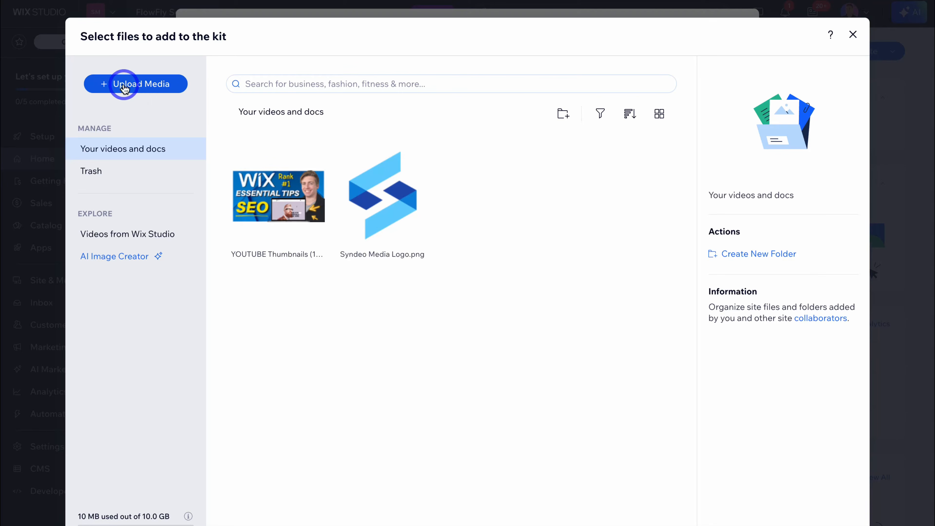
left_click(182, 235)
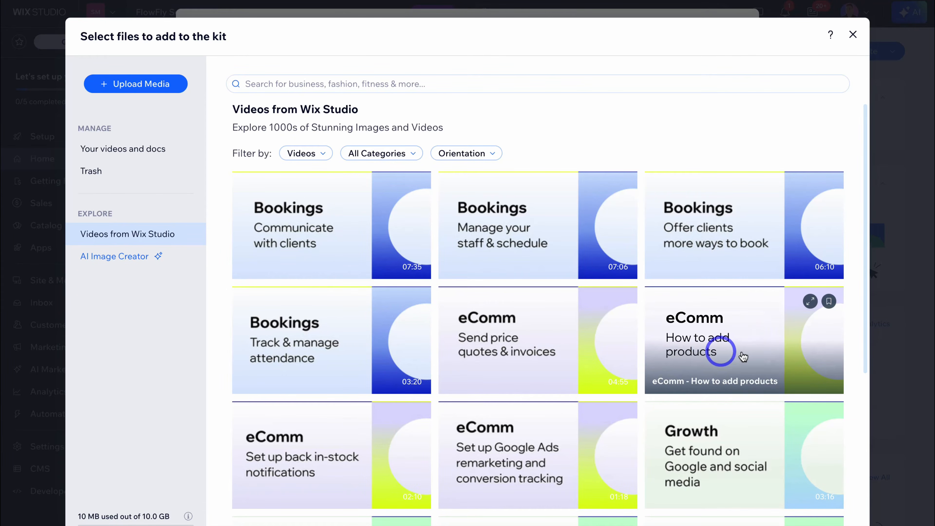
left_click(727, 339)
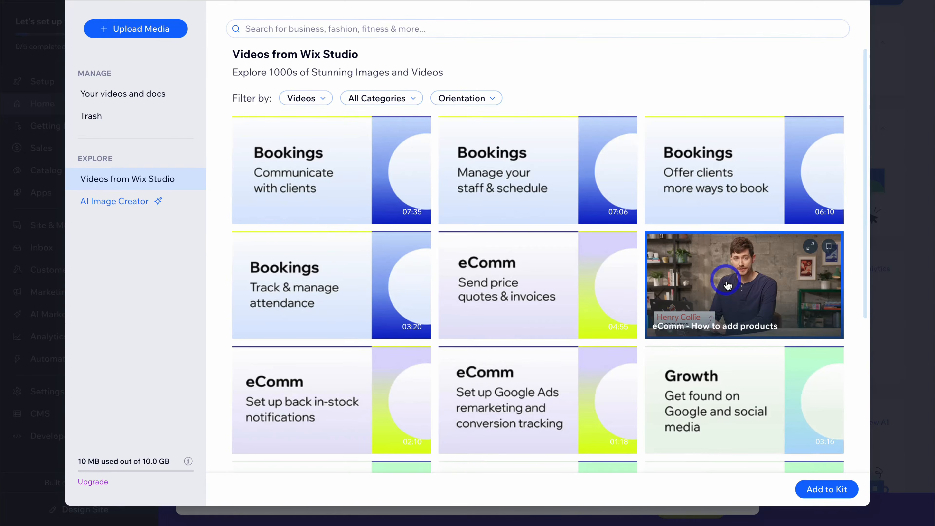
left_click(826, 490)
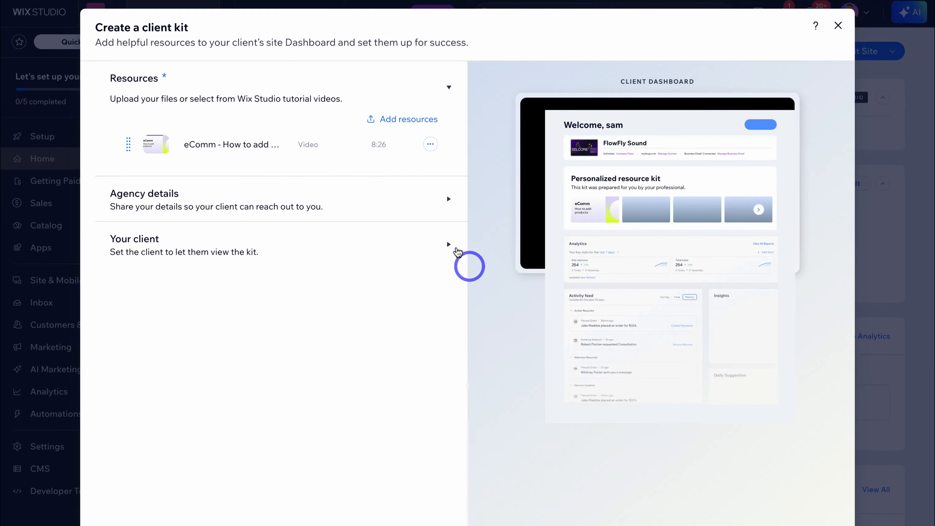
Add the Wix Studio tutorial video "Create email marketing campaigns" to the client kit's resources
left_click(407, 120)
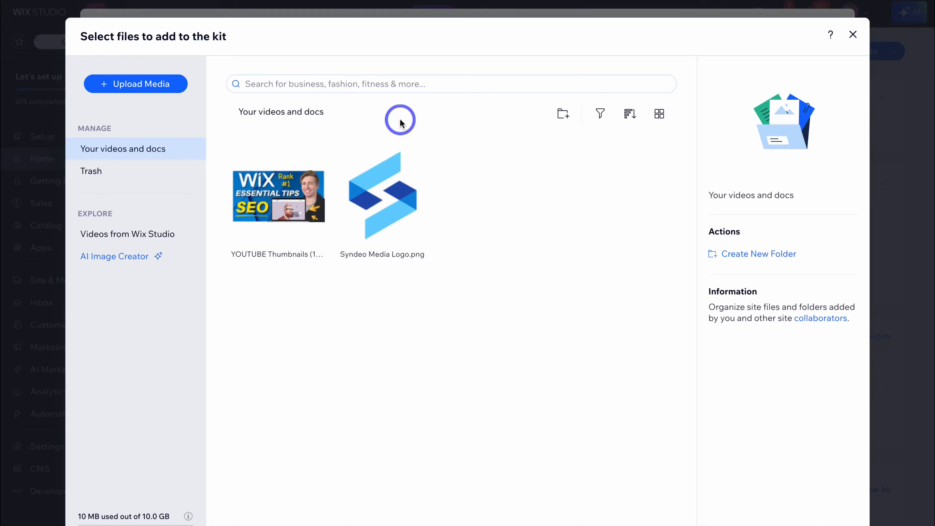
left_click(131, 235)
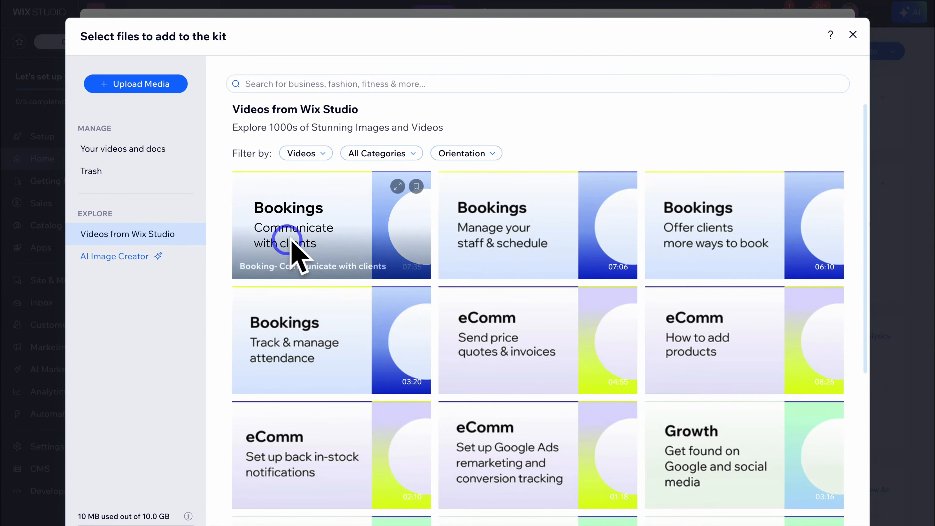
scroll(303, 239, "down", 6)
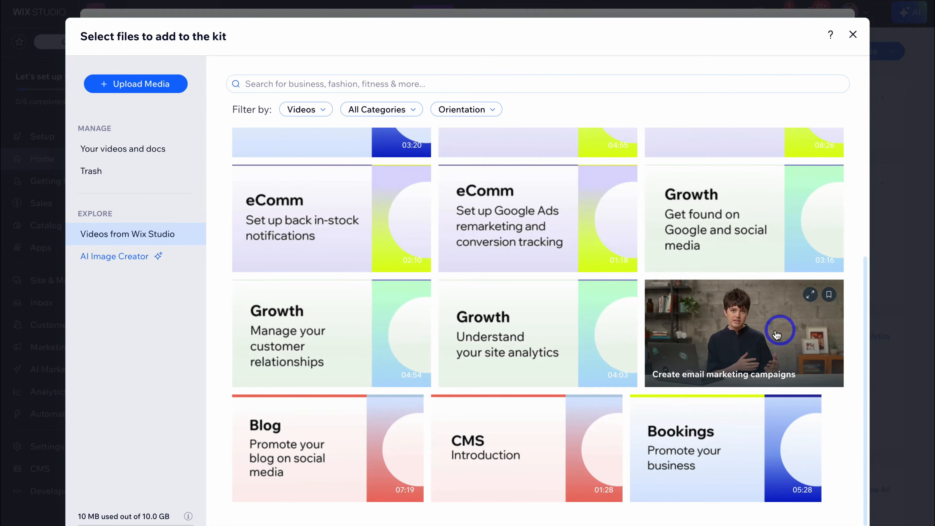
left_click(774, 330)
left_click(829, 489)
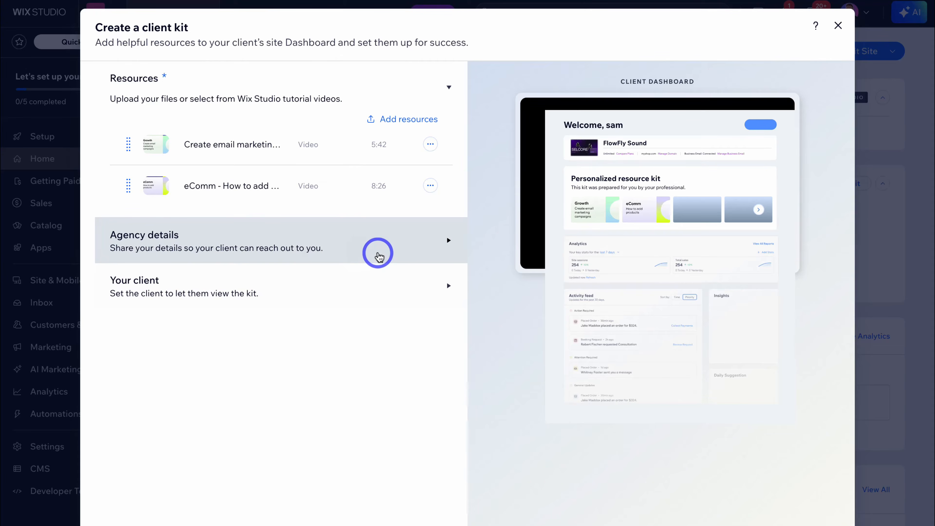
Review the kit's agency details with their display enabled, check the assigned client, and finish creating the client kit
left_click(379, 256)
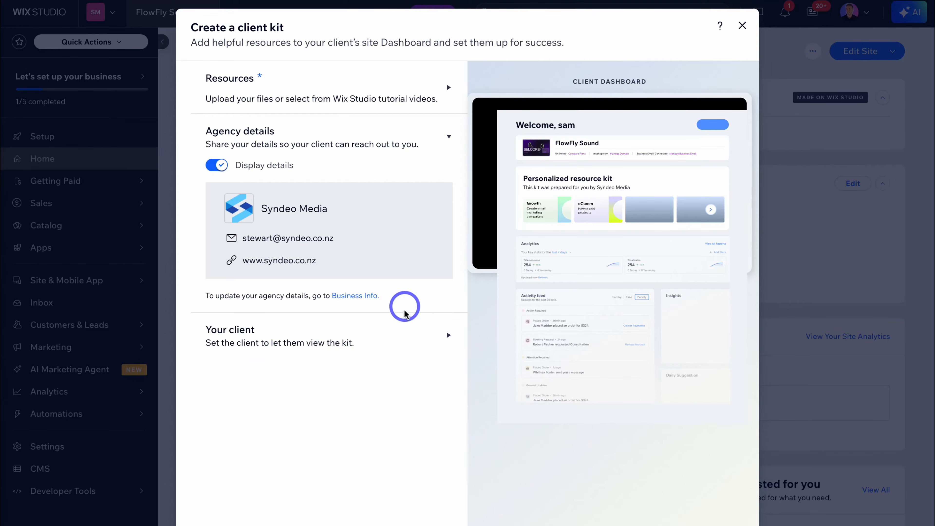
left_click(403, 330)
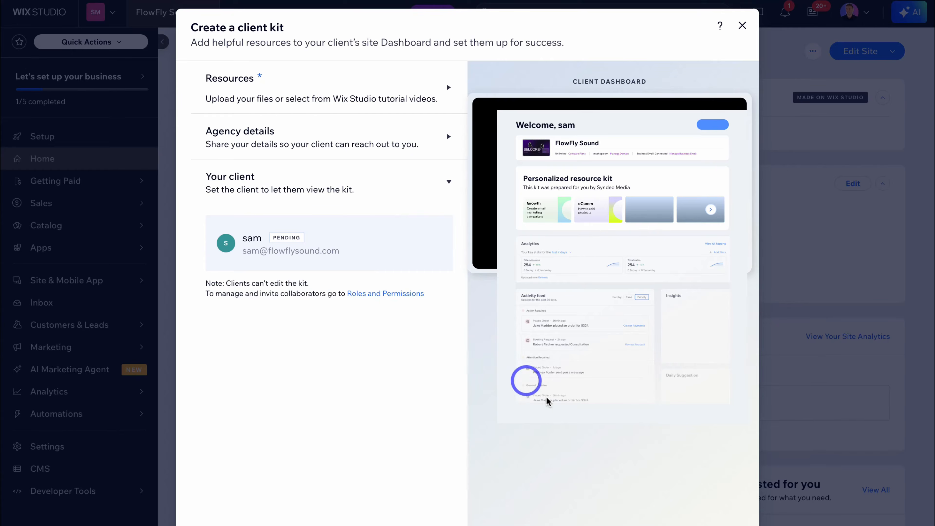
left_click(720, 494)
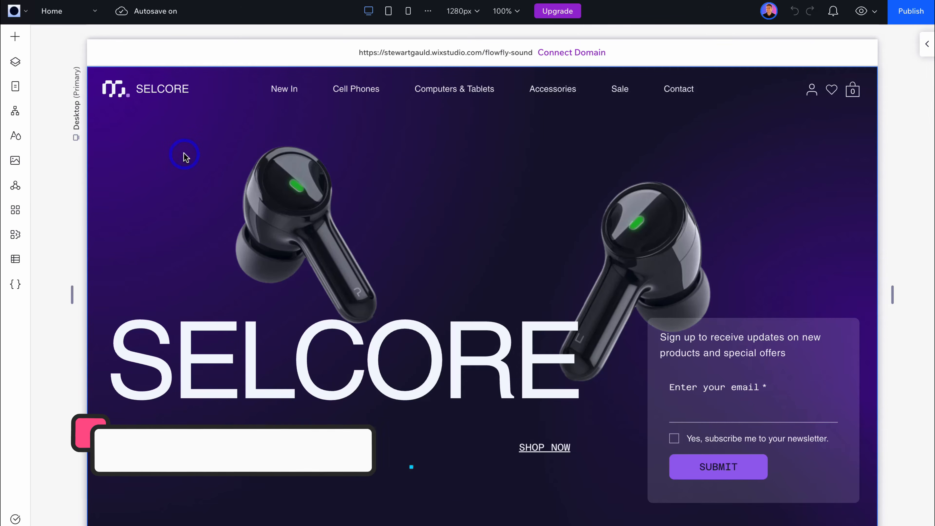
Look over the home page in the editor and replace the large SELCORE hero heading with "Flow Fly"
scroll(174, 224, "down", 12)
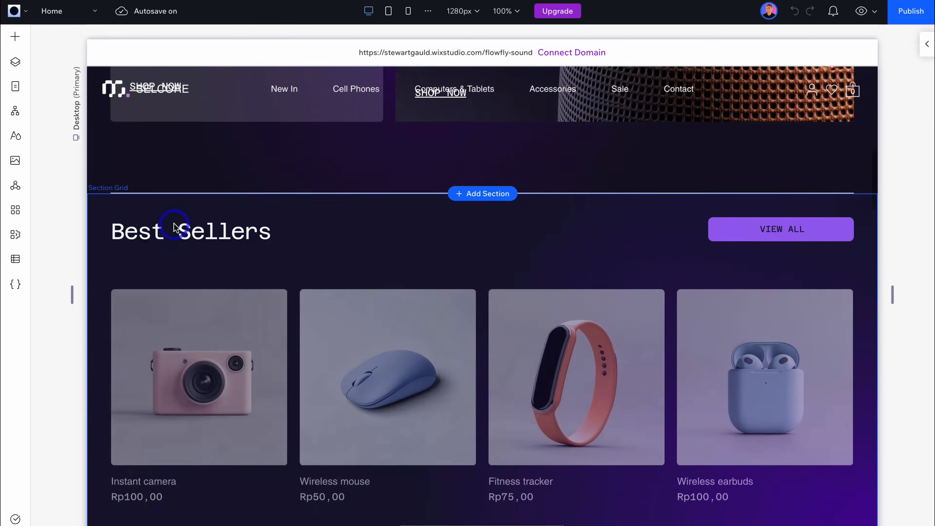
scroll(173, 223, "up", 12)
left_click(172, 226)
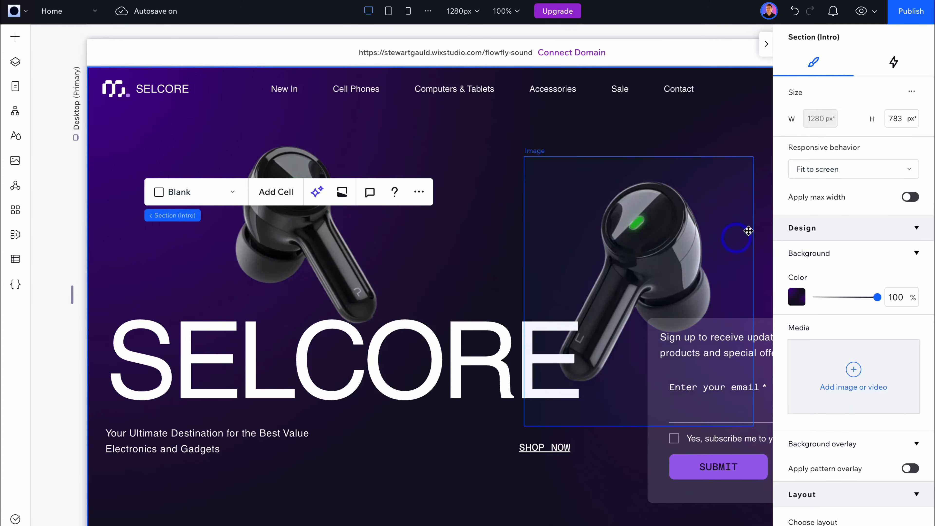
scroll(854, 158, "down", 4)
scroll(854, 158, "up", 4)
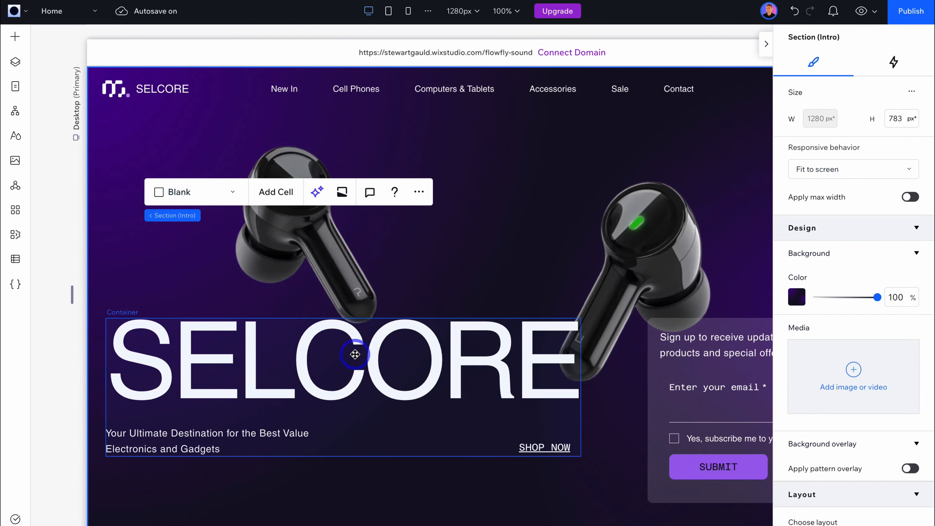
left_click(324, 384)
left_click(525, 376)
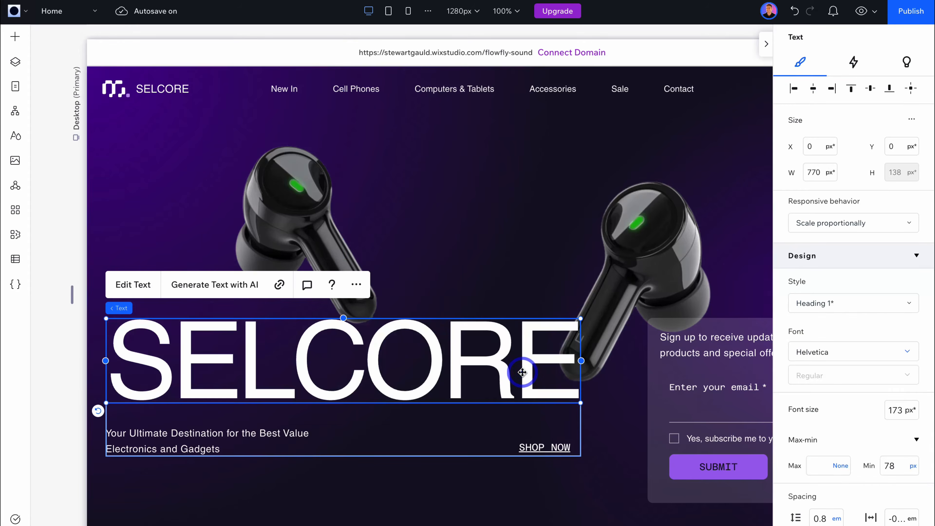
left_click(522, 372)
type("Flow Fly")
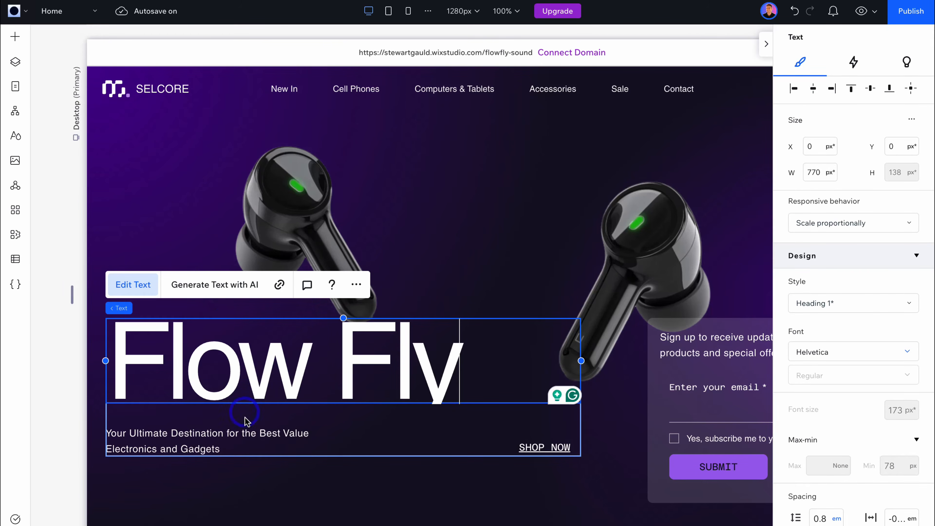
Open the AI Text Creator for the hero tagline and enter business type "Headphone store" and business name "FlowFly Sound"
double_click(248, 437)
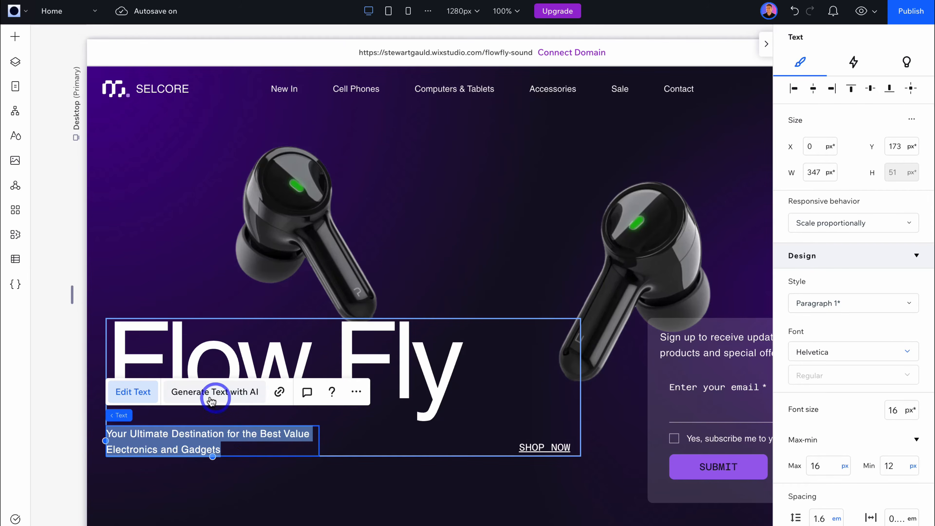
left_click(224, 393)
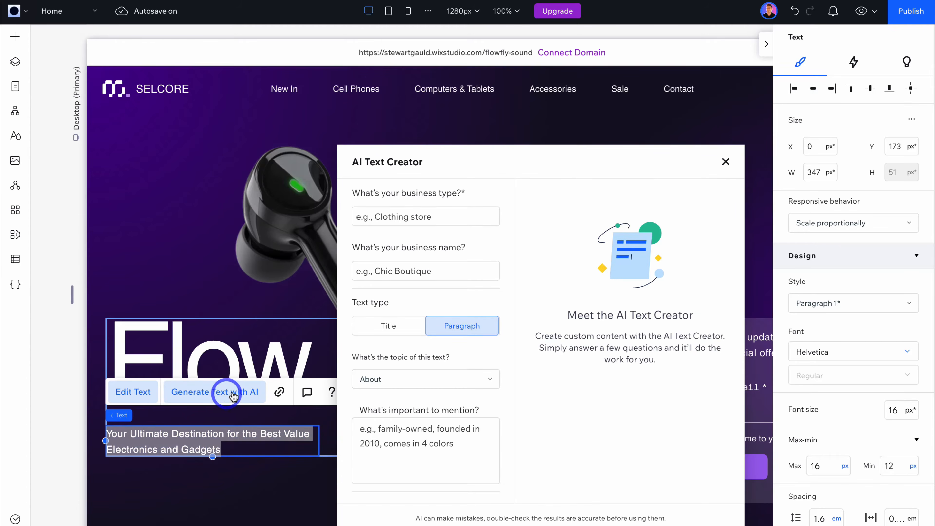
left_click(402, 218)
left_click(393, 272)
type("FlowFly Sound")
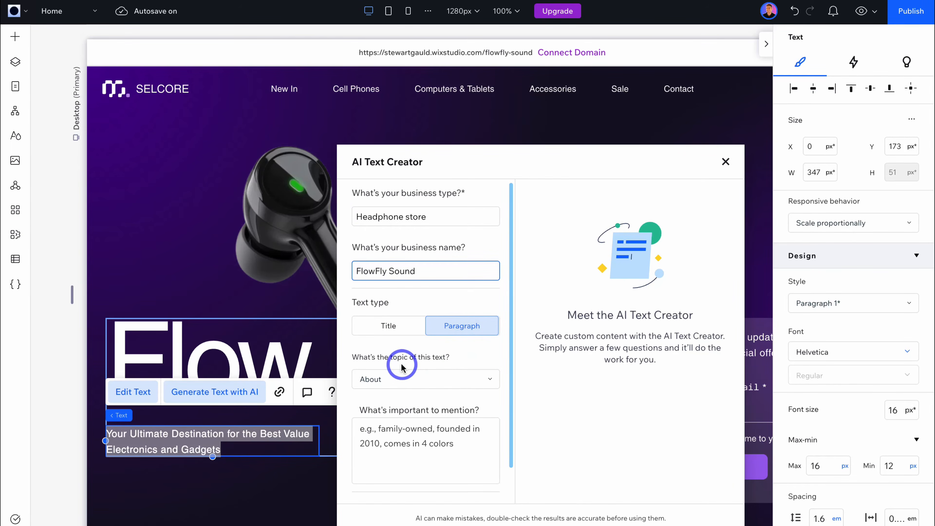
Generate an About paragraph that mentions "100% Waterproof Headphones, made in New Zealand, Built for adventure."
left_click(440, 380)
left_click(440, 380)
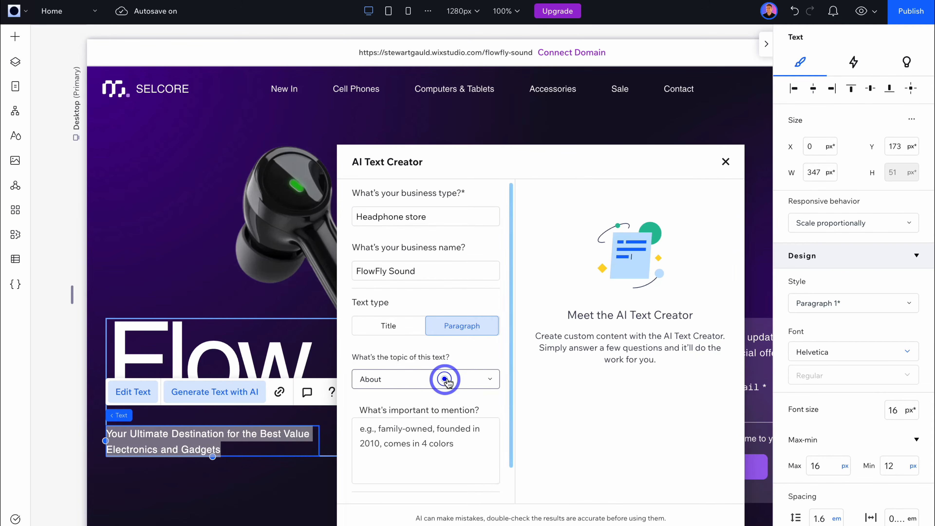
left_click(405, 436)
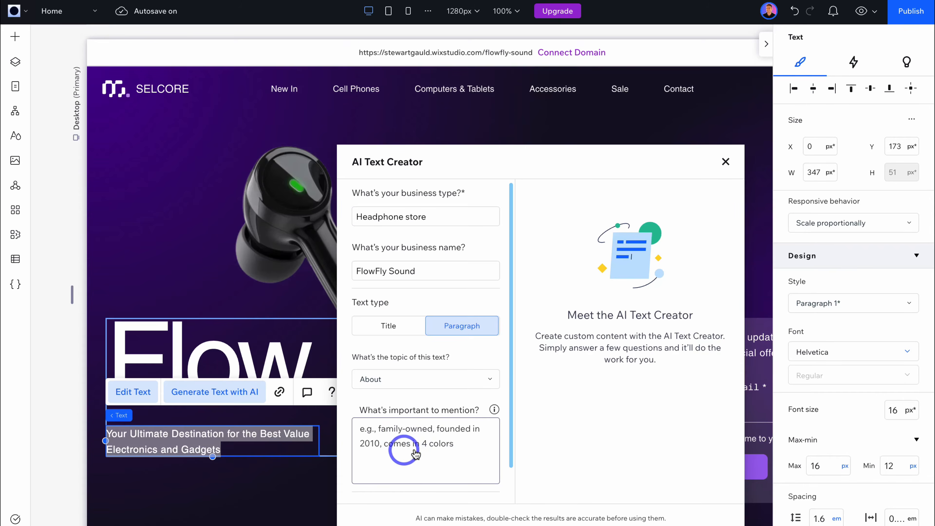
type("100% Waterproof Headphones, made in New Zealand, Built for adventure.")
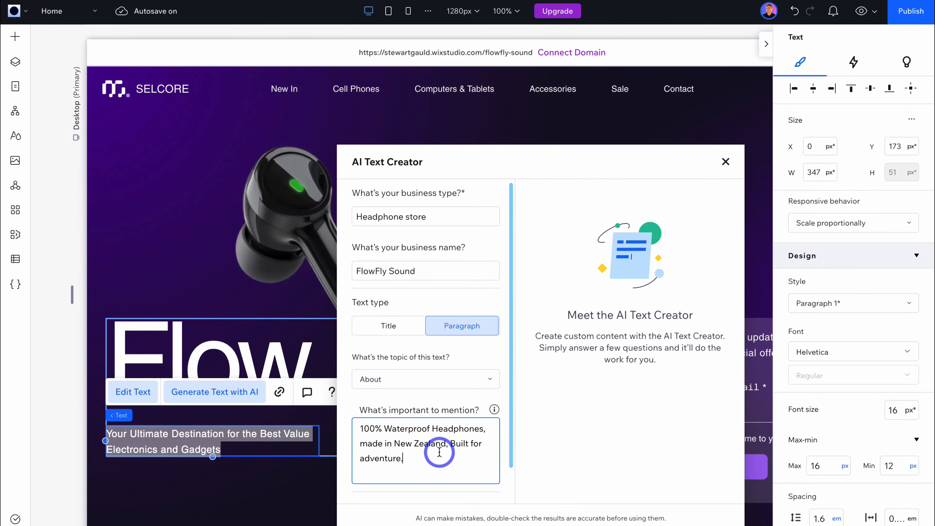
scroll(438, 460, "down", 1)
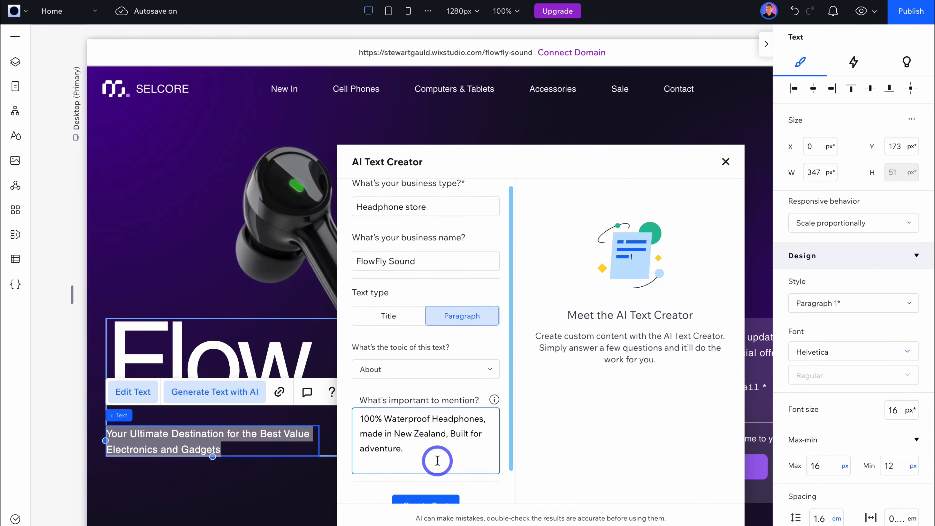
left_click(431, 483)
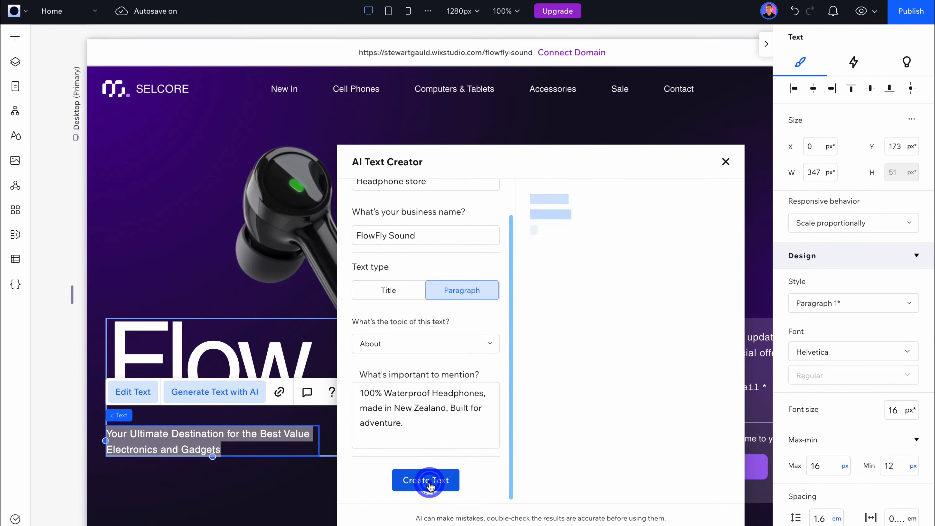
Compare the generated paragraphs, use Option 3 for the hero text, and close the AI Text Creator
scroll(651, 163, "down", 3)
scroll(650, 165, "down", 5)
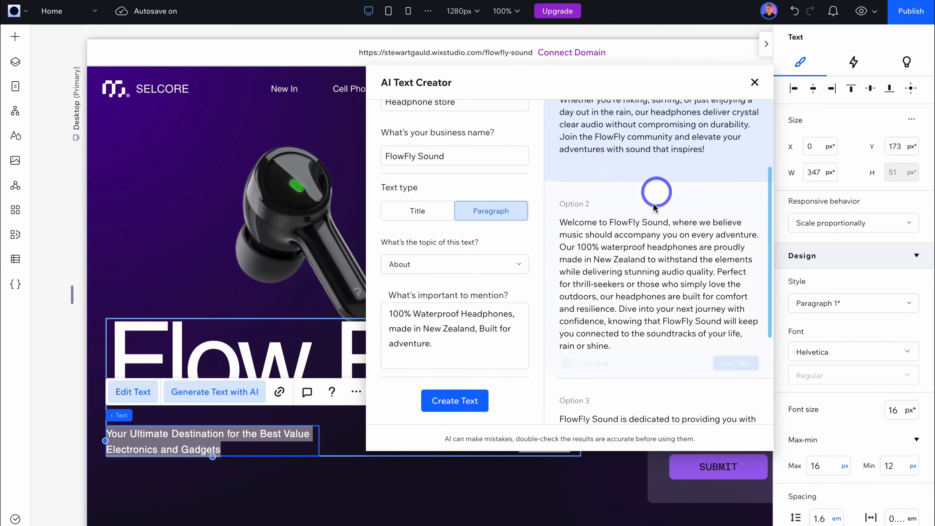
scroll(651, 213, "down", 1)
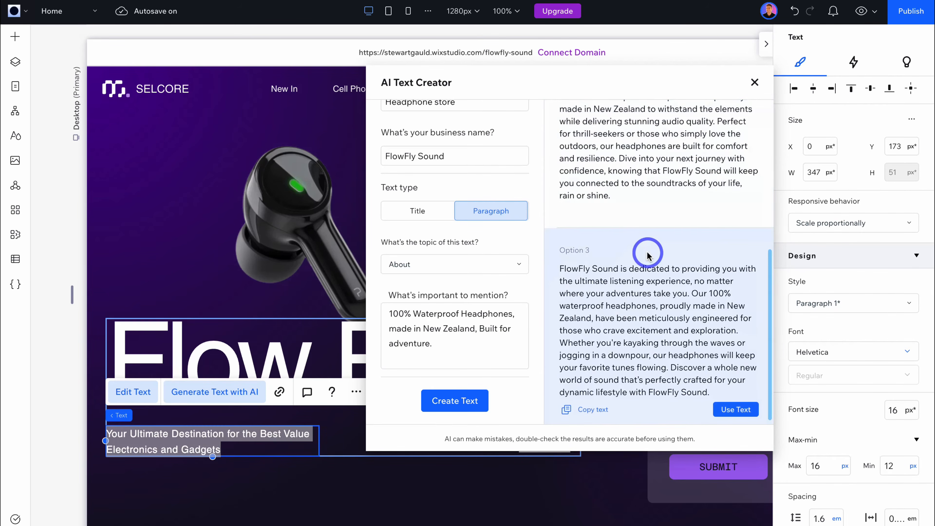
left_click(741, 410)
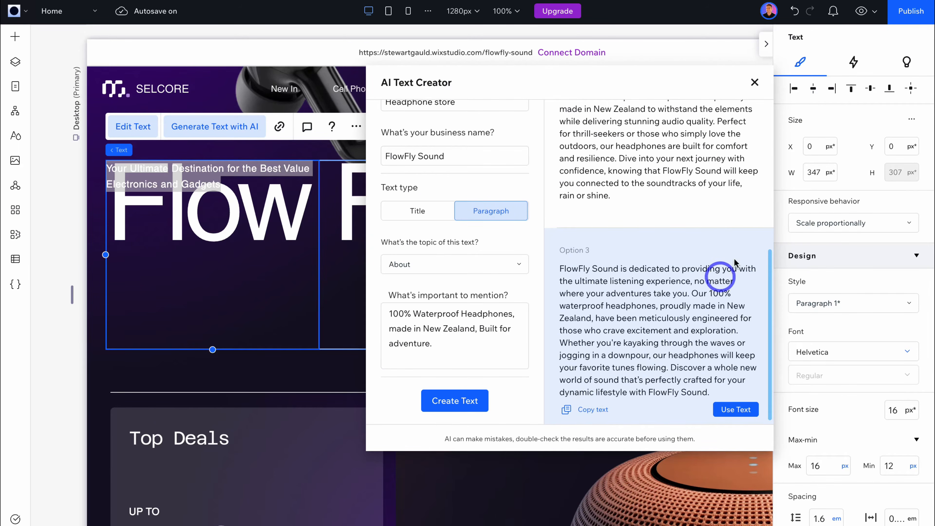
left_click(755, 82)
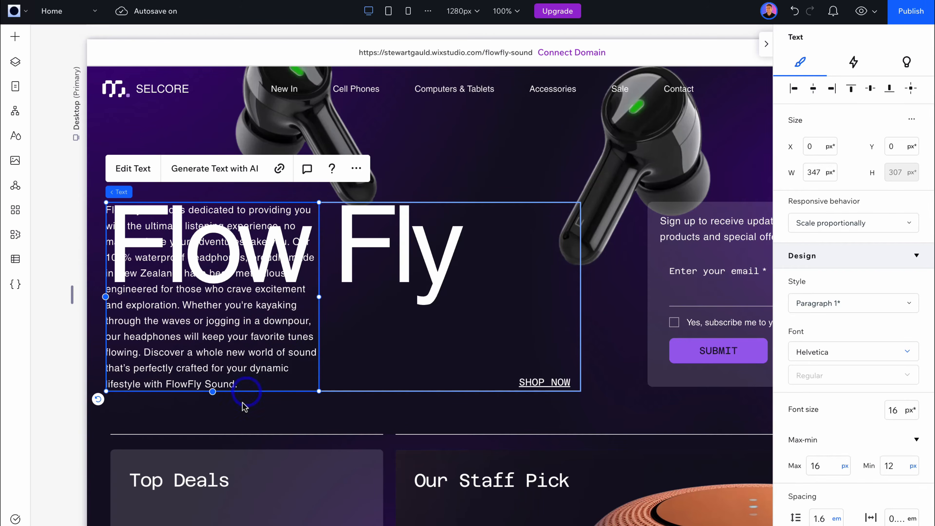
Extend the Intro section to about 963 px high and stretch the hero container downward to separate the paragraph from the "Flow Fly" heading
left_click(240, 412)
left_click_drag(338, 430, 341, 474)
scroll(339, 474, "up", 2)
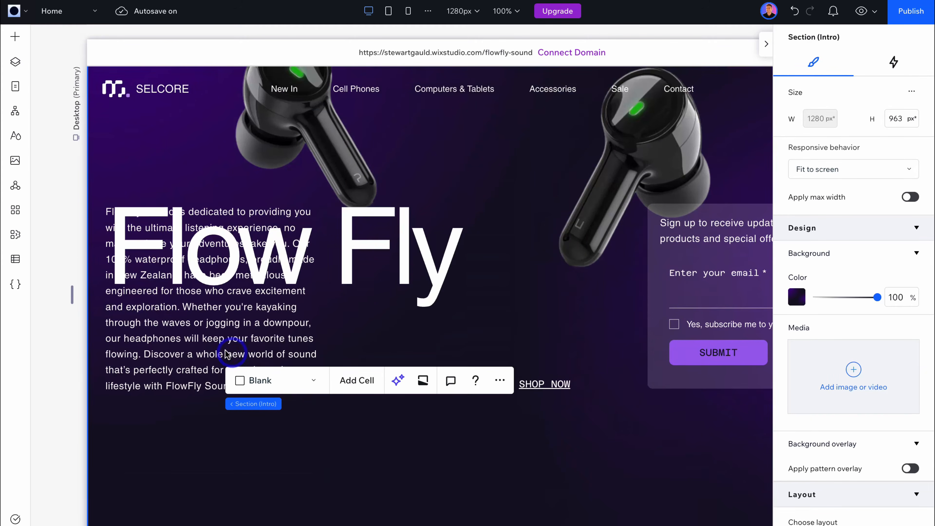
left_click(173, 323)
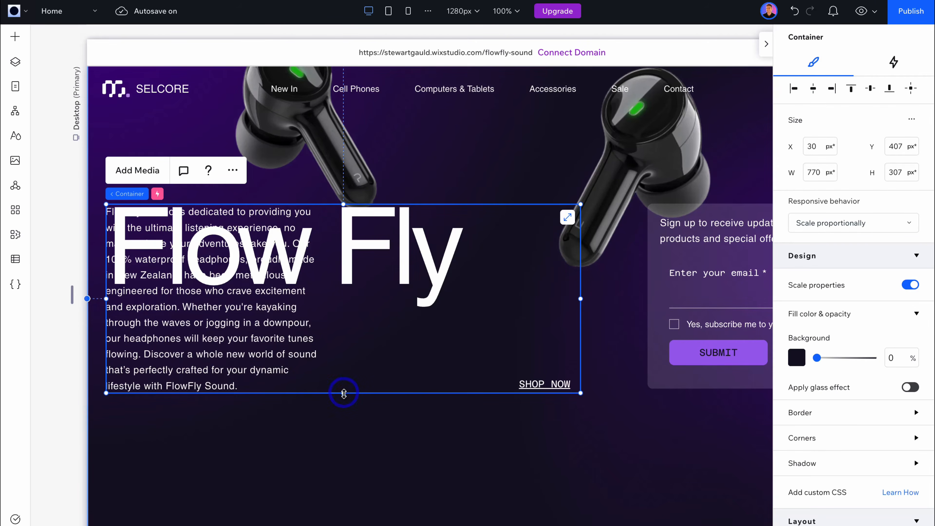
left_click_drag(344, 393, 343, 497)
Trim the hero paragraph to its first sentence, ending "adventures take you.", and shrink the hero container to about 275 px high
left_click(213, 450)
left_click_drag(255, 488, 300, 351)
key("BackSpace")
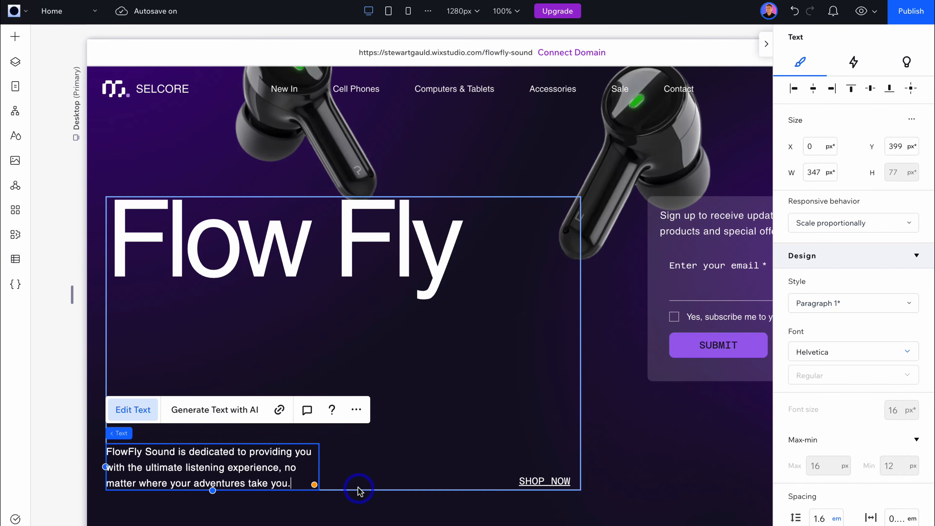
left_click(359, 492)
left_click_drag(356, 491, 345, 364)
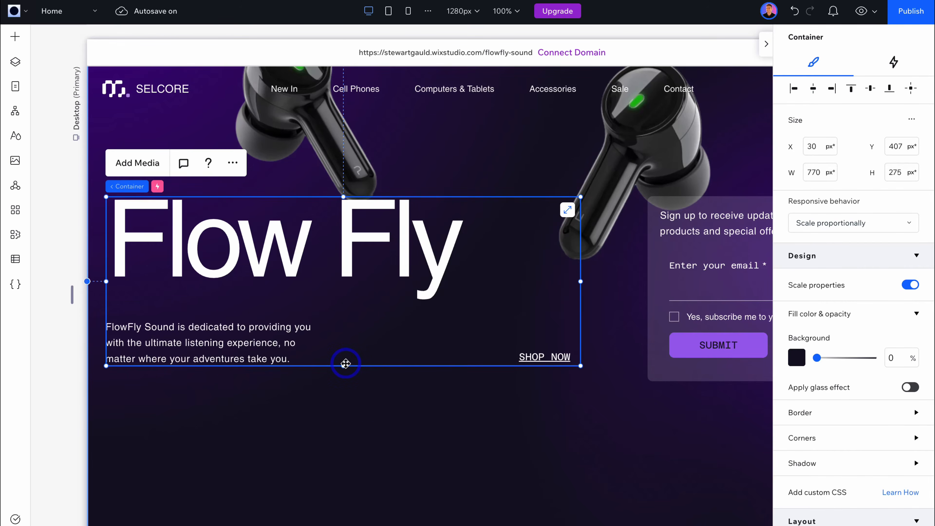
Lower the hero container to about X 38, Y 521 px and the email sign-up container to about X 886, Y 547 px
left_click_drag(372, 314, 377, 387)
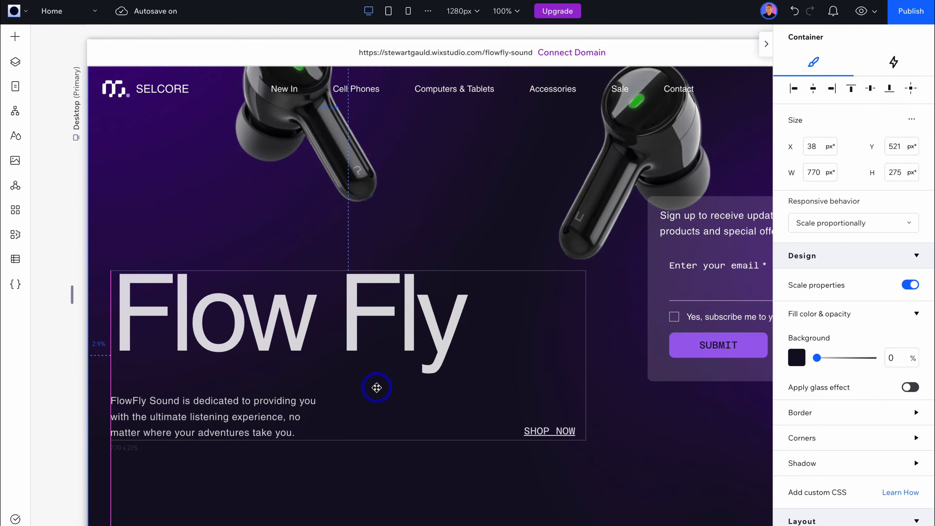
left_click(610, 357)
scroll(623, 345, "right", 4)
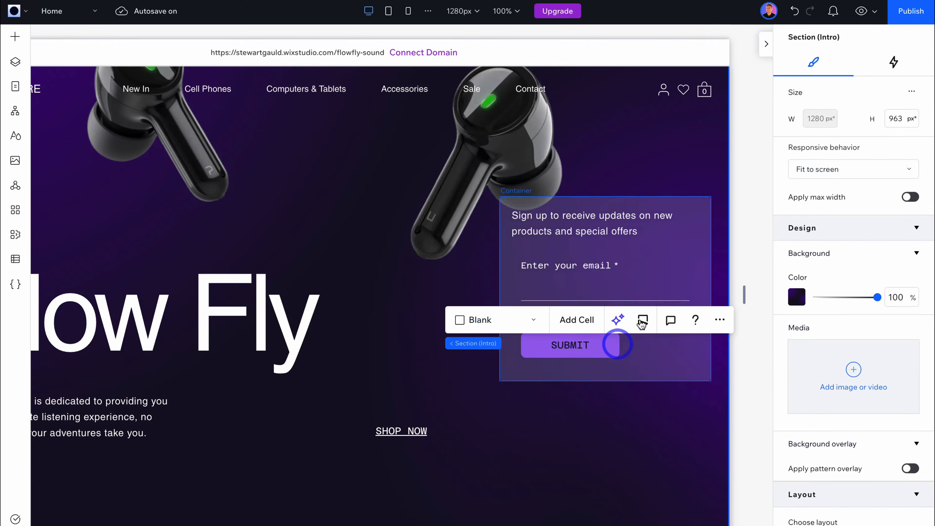
left_click(683, 265)
left_click_drag(647, 283, 635, 356)
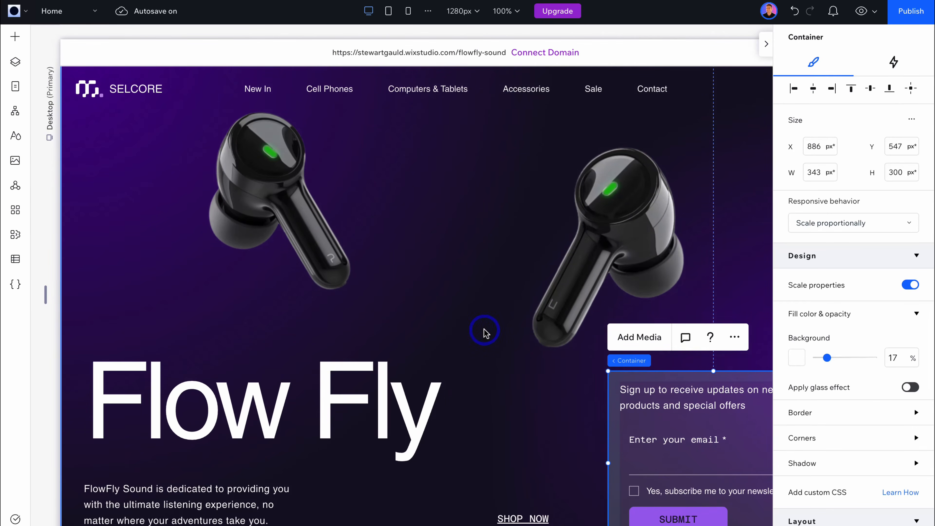
Reposition the earbud images above the hero heading, with the one over the sign-up form at about X 707, Y 145 px
left_click(340, 238)
left_click_drag(320, 236, 560, 300)
scroll(559, 273, "down", 10)
scroll(593, 255, "up", 10)
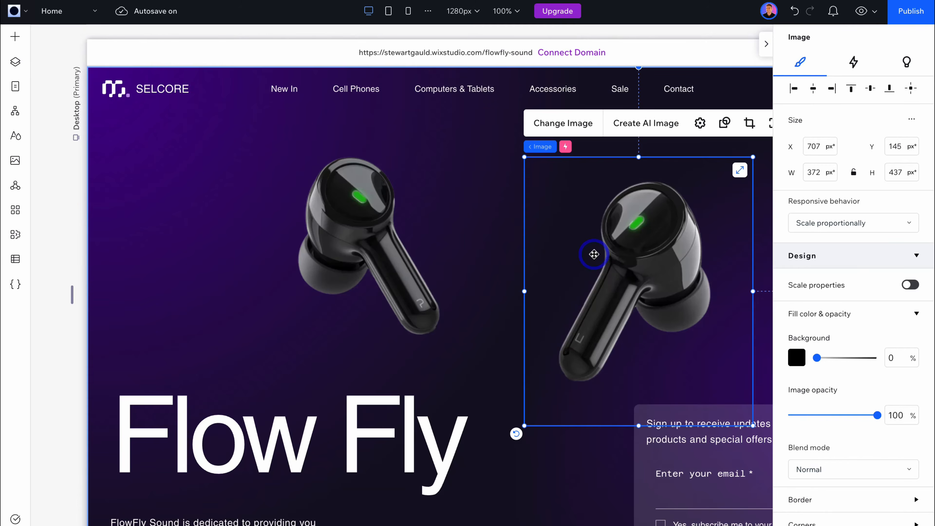
Try moving the Best Sellers "VIEW ALL" button above the section's heading row and undo the move
scroll(593, 254, "down", 8)
left_click(767, 45)
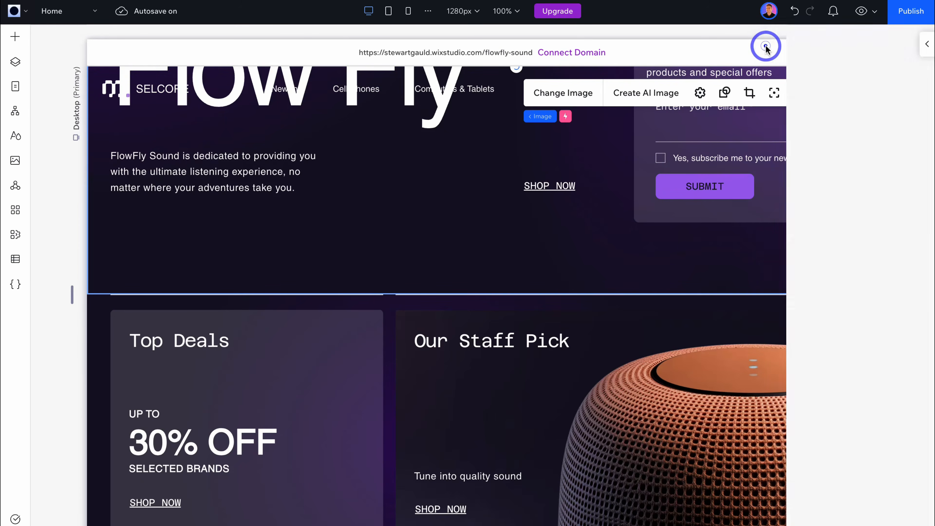
scroll(605, 224, "down", 10)
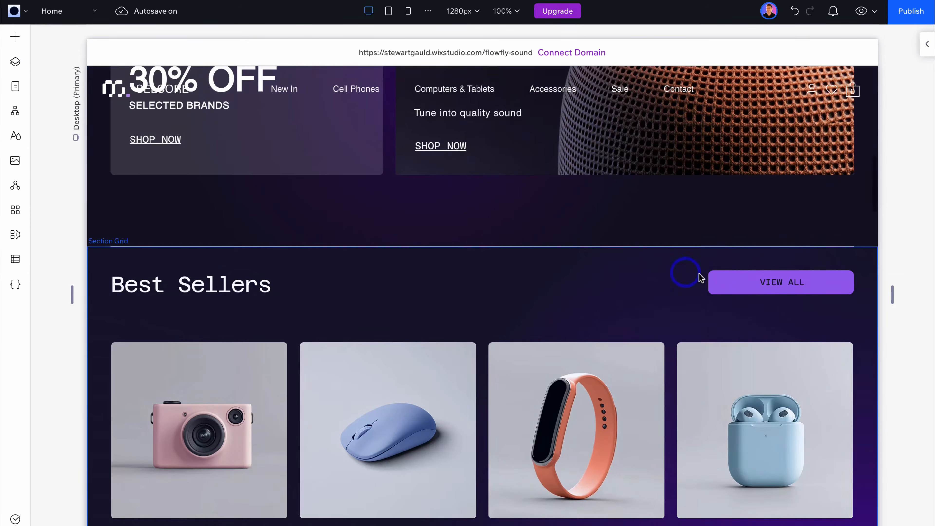
left_click_drag(749, 284, 695, 222)
left_click(796, 16)
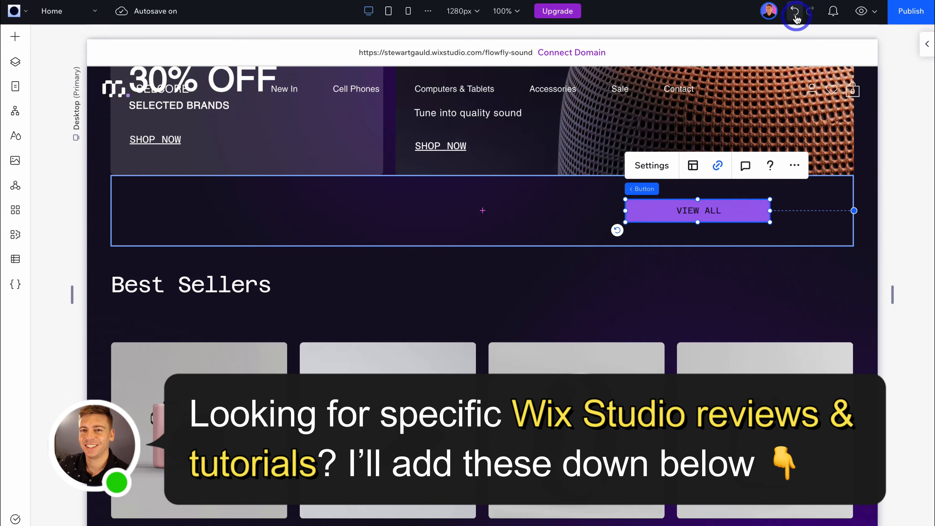
left_click(796, 16)
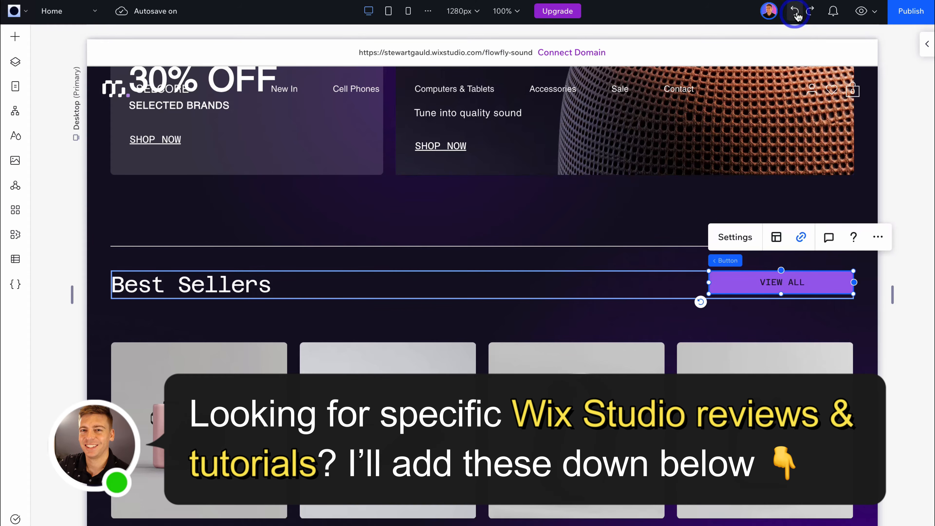
left_click(816, 13)
left_click(796, 14)
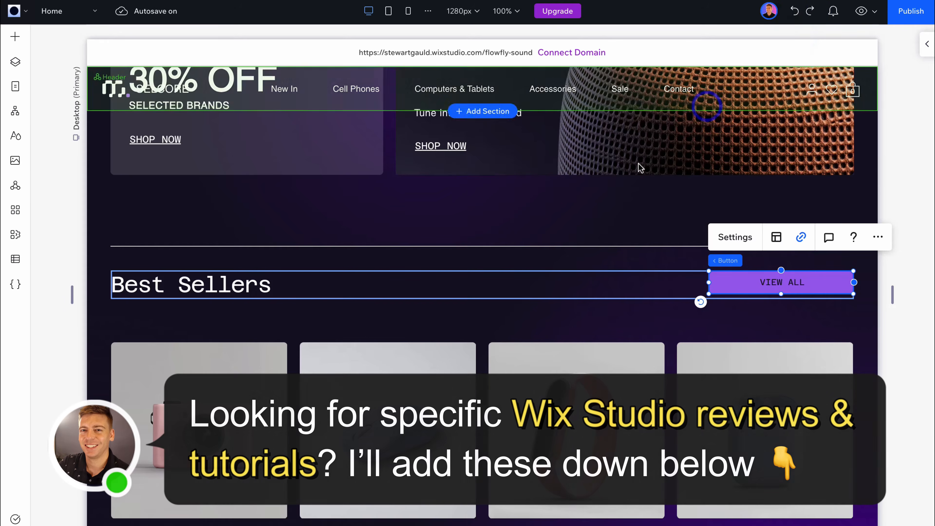
Add a section between the hero and Top Deals with a collage grid of one tall cell beside two stacked cells
scroll(587, 205, "up", 10)
scroll(586, 205, "down", 2)
mouse_move(472, 288)
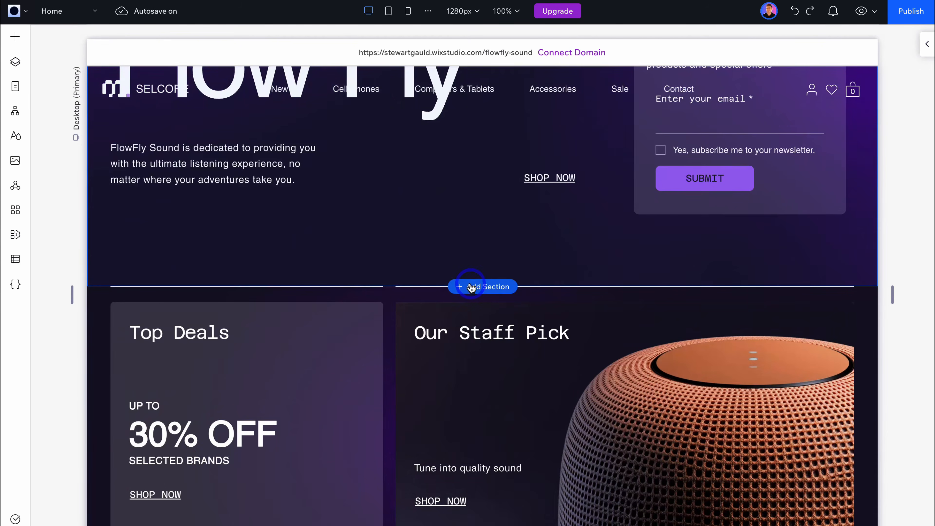
left_click(478, 287)
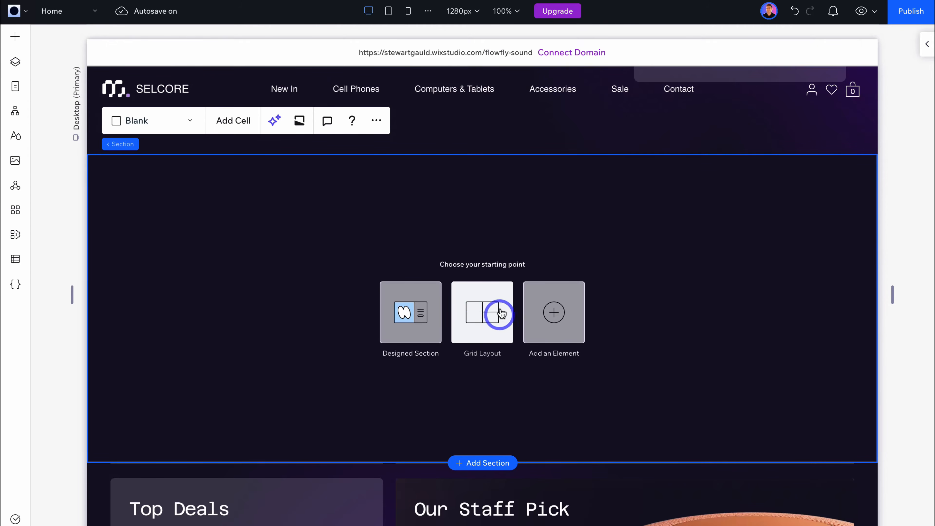
left_click(482, 315)
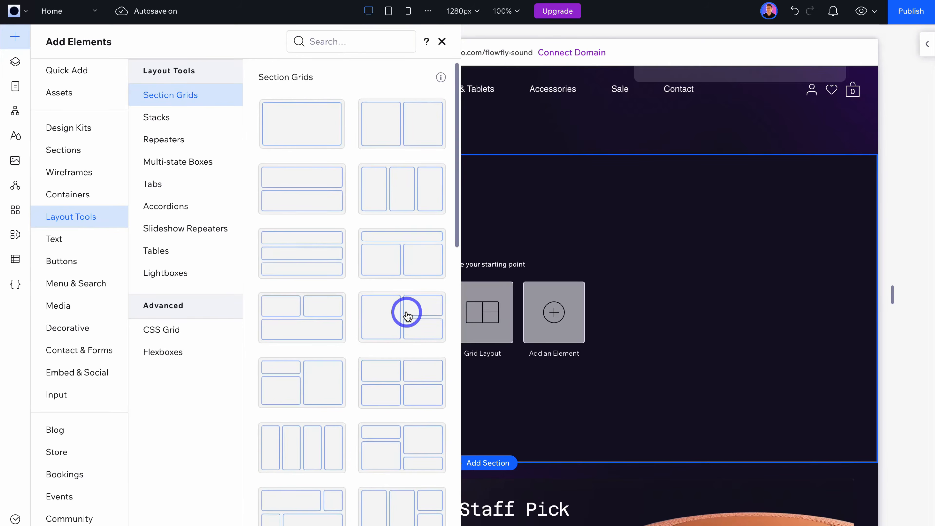
scroll(395, 318, "down", 1)
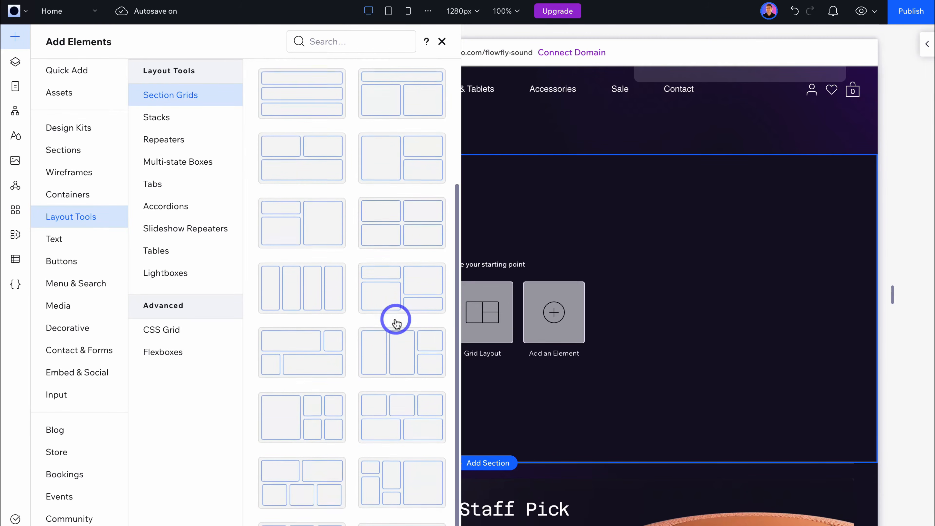
left_click(398, 299)
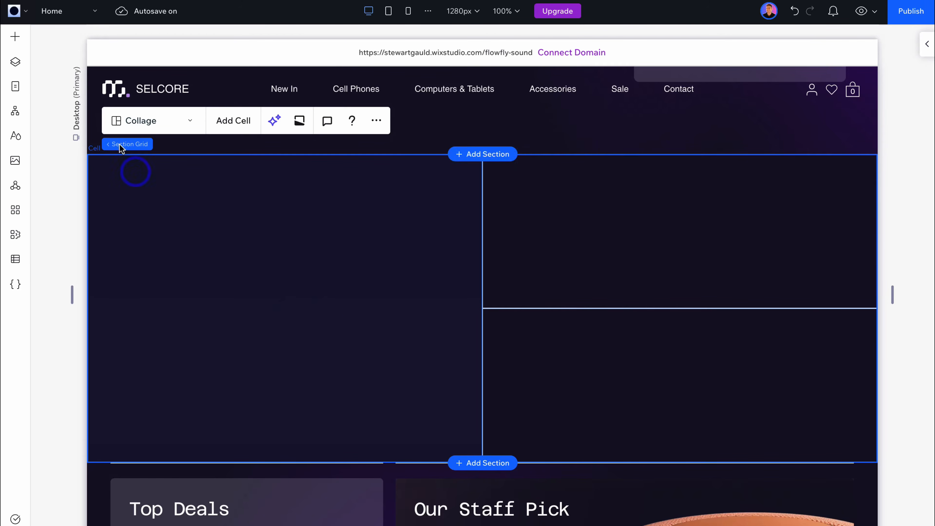
Add a title near the upper edge of the new section's tall cell and a paragraph below it
left_click(17, 40)
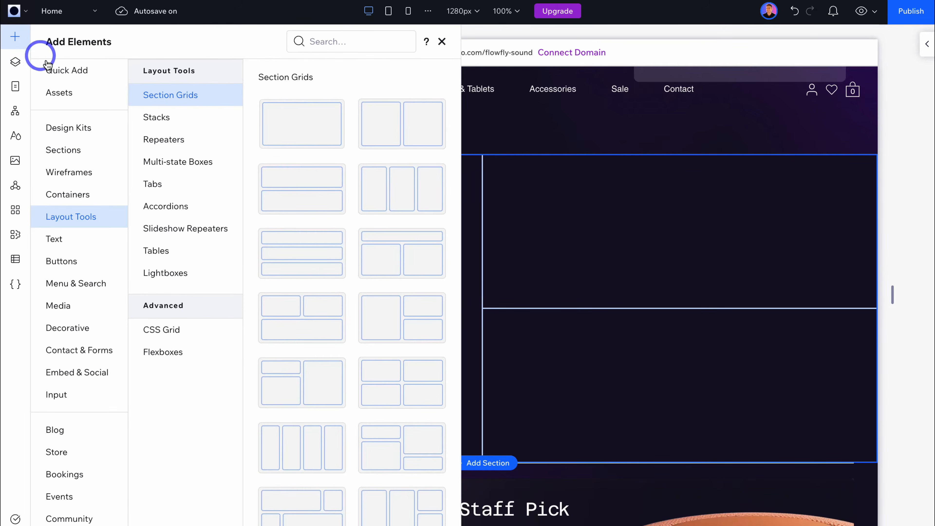
left_click(61, 74)
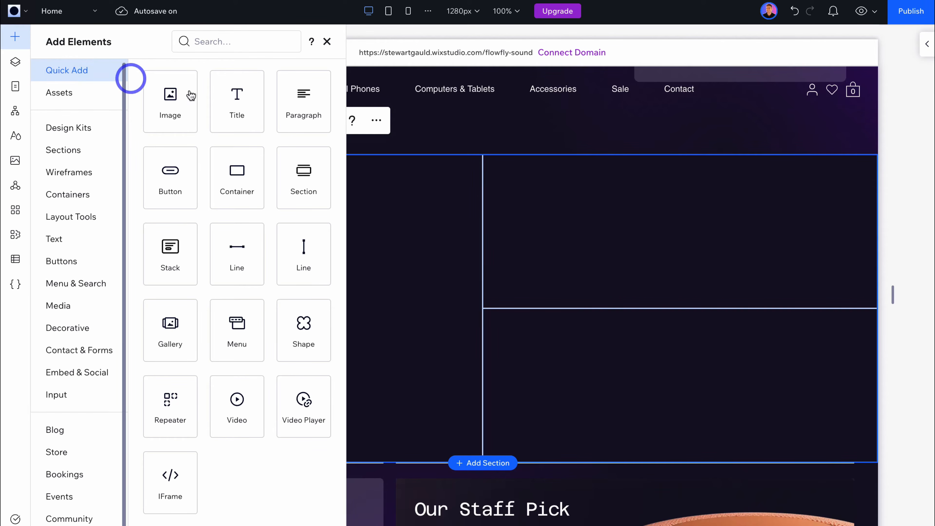
left_click_drag(236, 97, 188, 210)
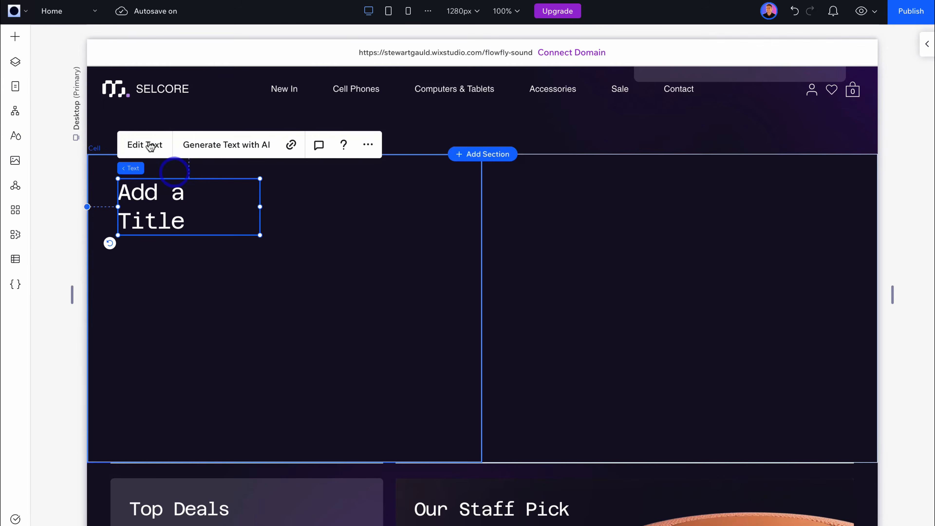
left_click(16, 36)
left_click_drag(293, 111, 195, 294)
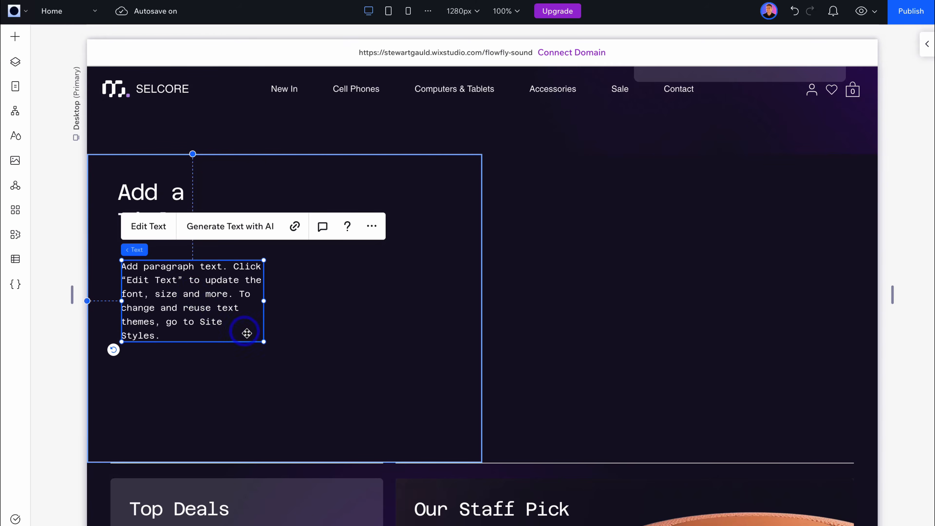
Enlarge the placeholder paragraph and scale the title to about 575 px wide so it fits on one line
left_click_drag(264, 342, 116, 389)
left_click(169, 193)
left_click_drag(261, 207, 413, 239)
Add a button to the new section's lower stacked cell and a video to the upper one
left_click(15, 36)
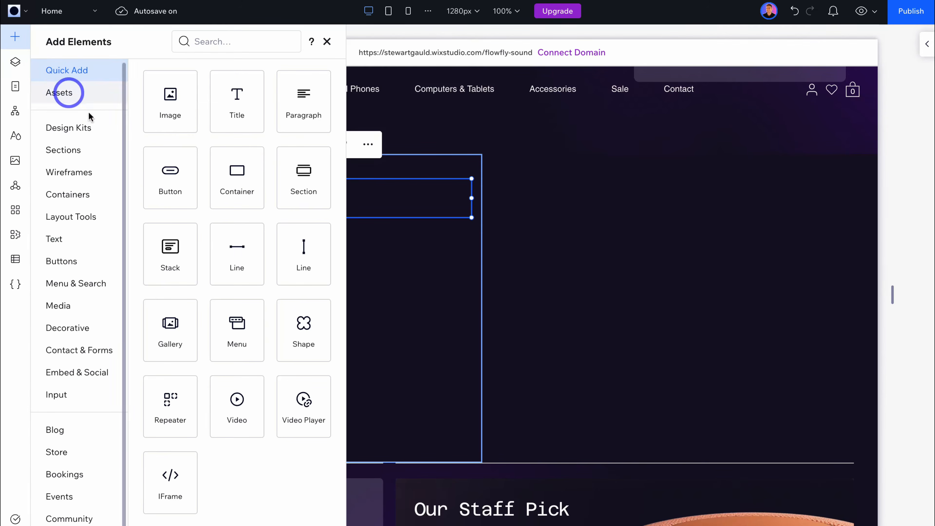
left_click_drag(190, 197, 688, 386)
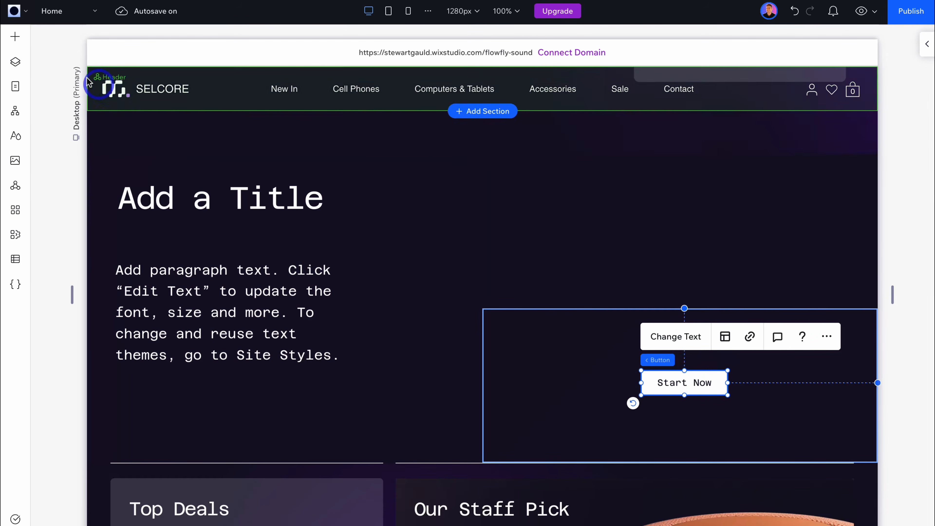
left_click(15, 37)
left_click(68, 79)
left_click_drag(225, 393, 685, 225)
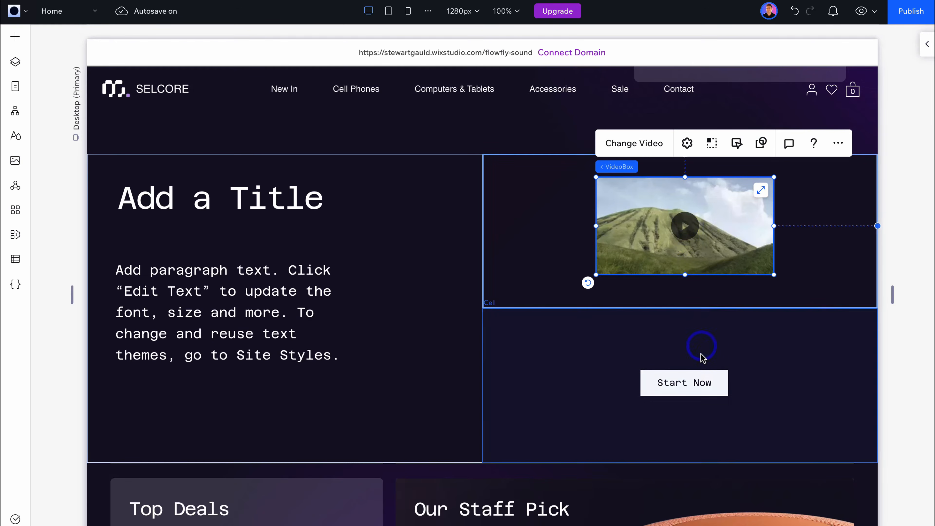
Examine the new title's design settings, including its heading style, font, spacing, color, alignment and formatting options
left_click(282, 198)
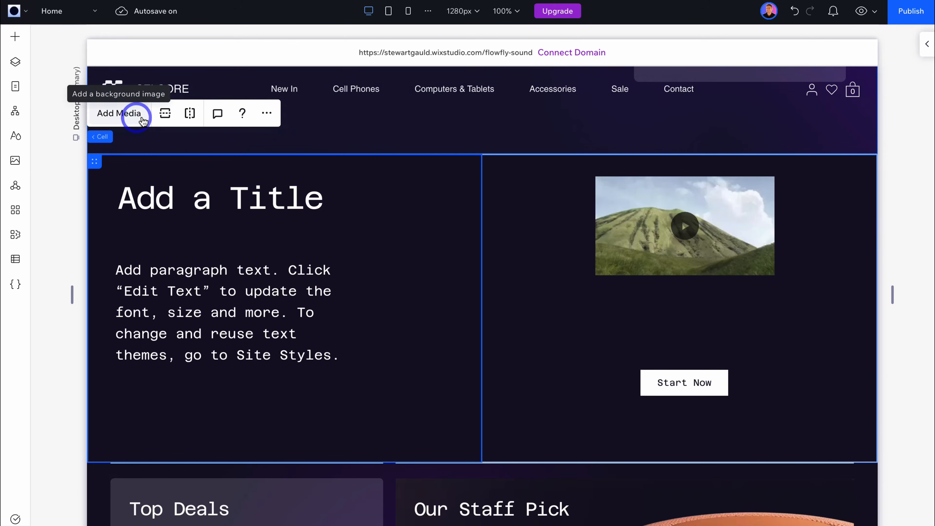
left_click(924, 46)
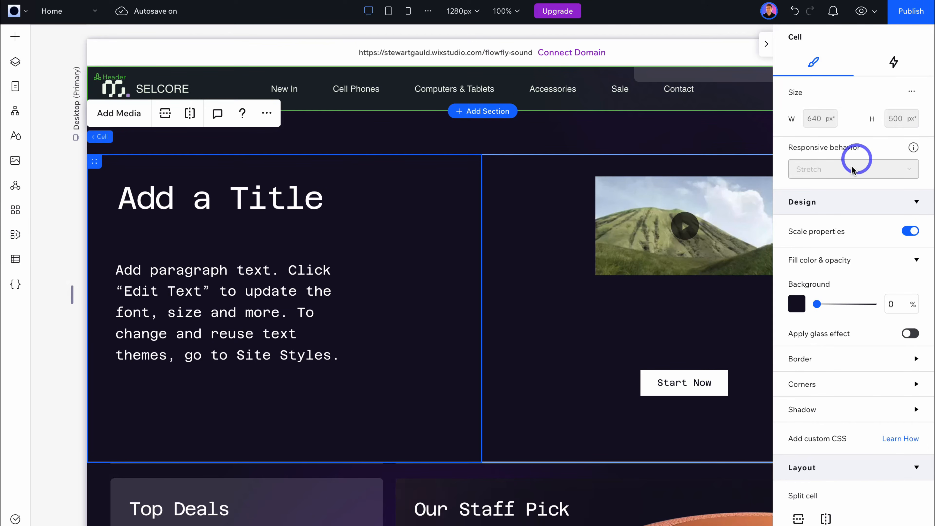
left_click(301, 203)
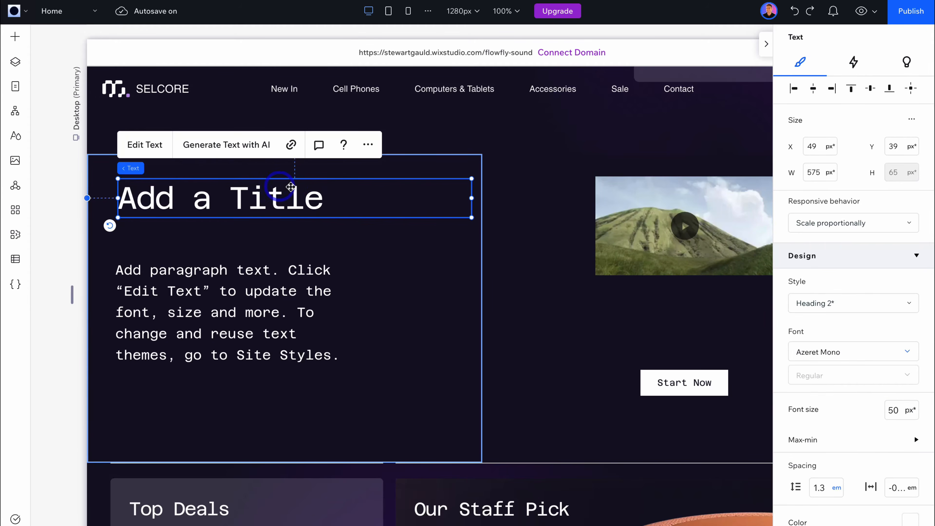
scroll(847, 132, "down", 3)
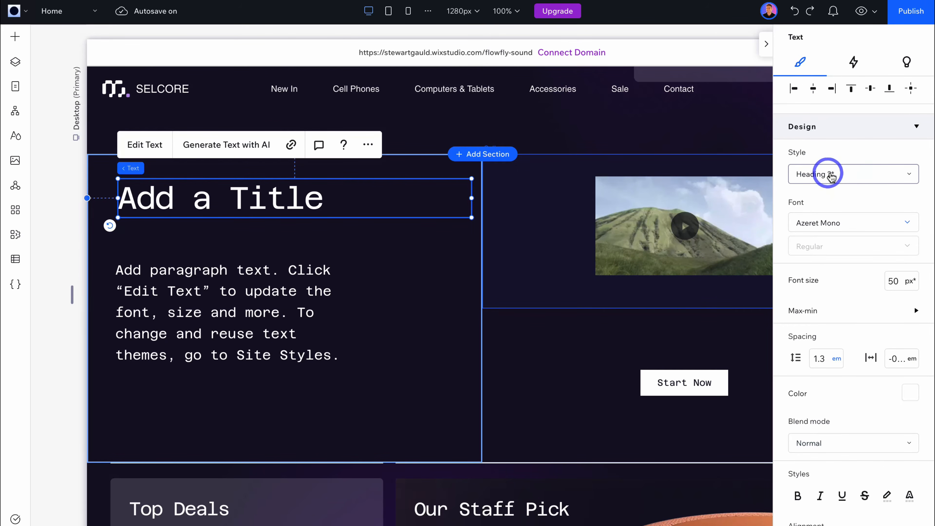
left_click(862, 174)
left_click(863, 154)
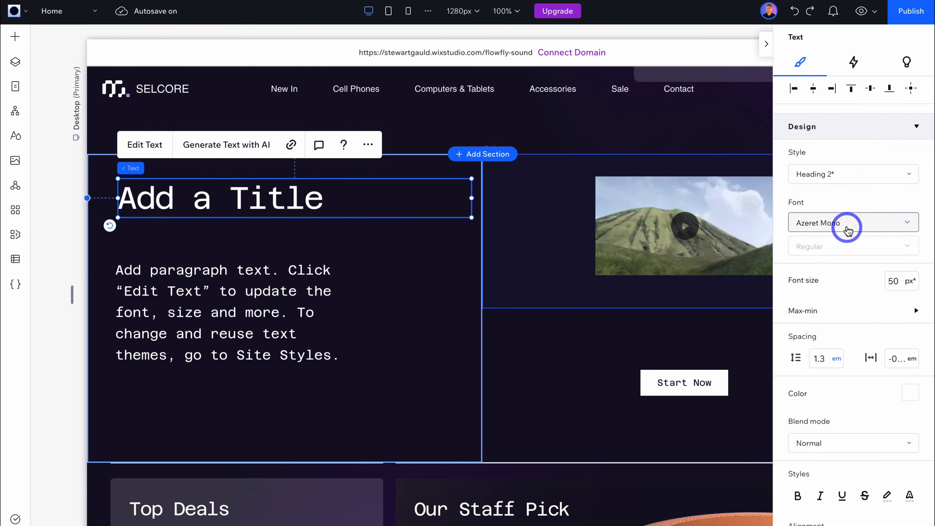
scroll(850, 230, "down", 5)
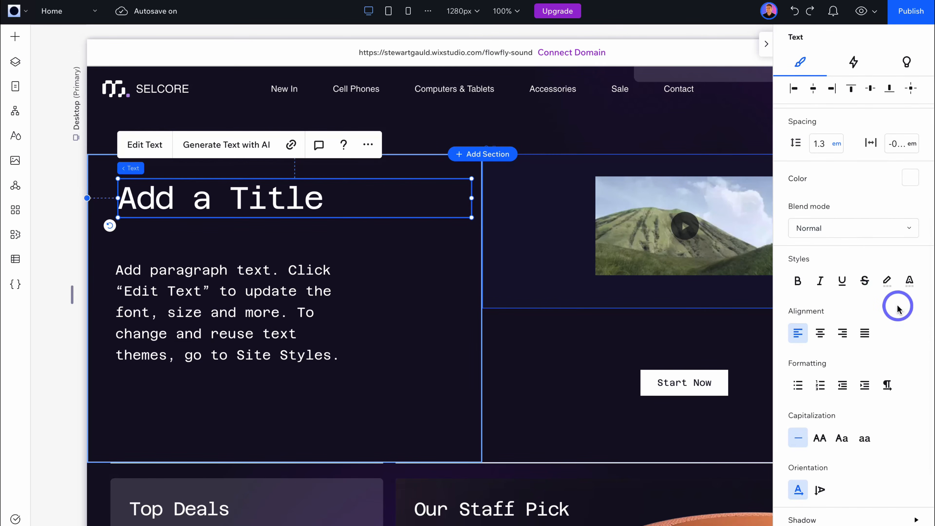
Change the title to "Flow Fly Crisp" and replace the placeholder paragraph with the description of the 100% waterproof headphones made in New Zealand
left_click(151, 145)
type("Flow Fly Crisp")
key("Escape")
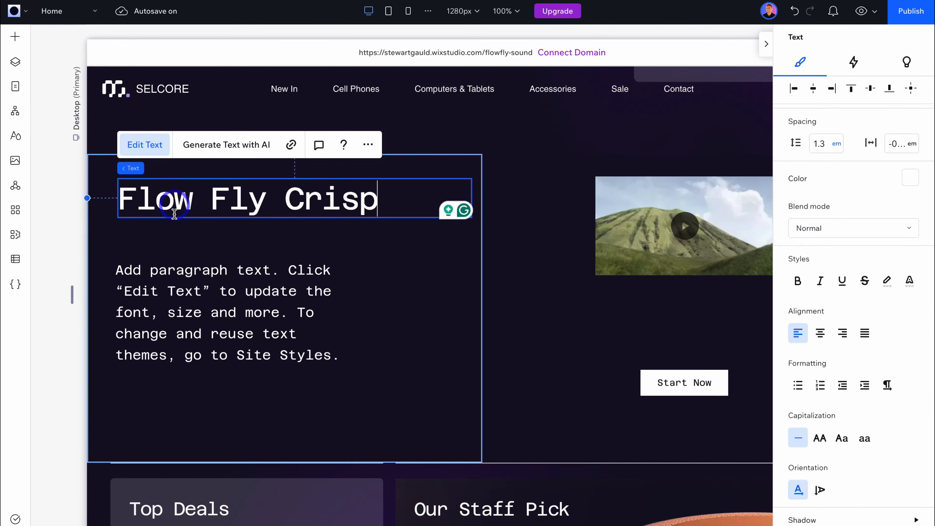
double_click(180, 287)
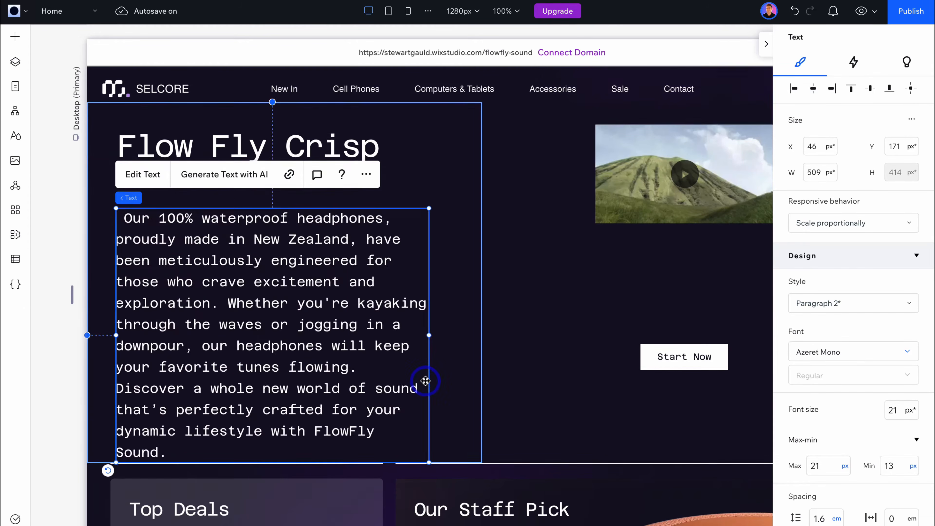
Scale the waterproof headphones paragraph to about 437 px wide and reduce its font size slightly
left_click_drag(429, 463, 383, 407)
scroll(829, 403, "down", 2)
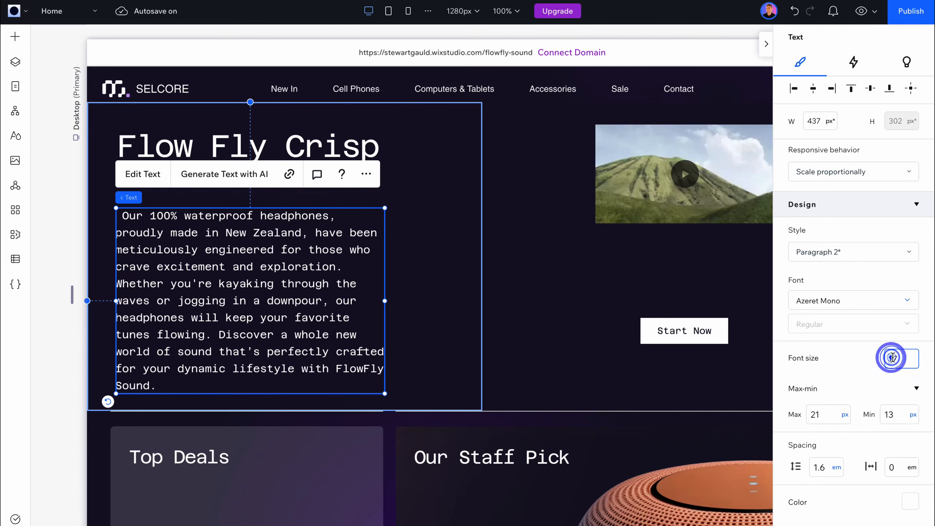
key("BackSpace")
type("6")
left_click(553, 359)
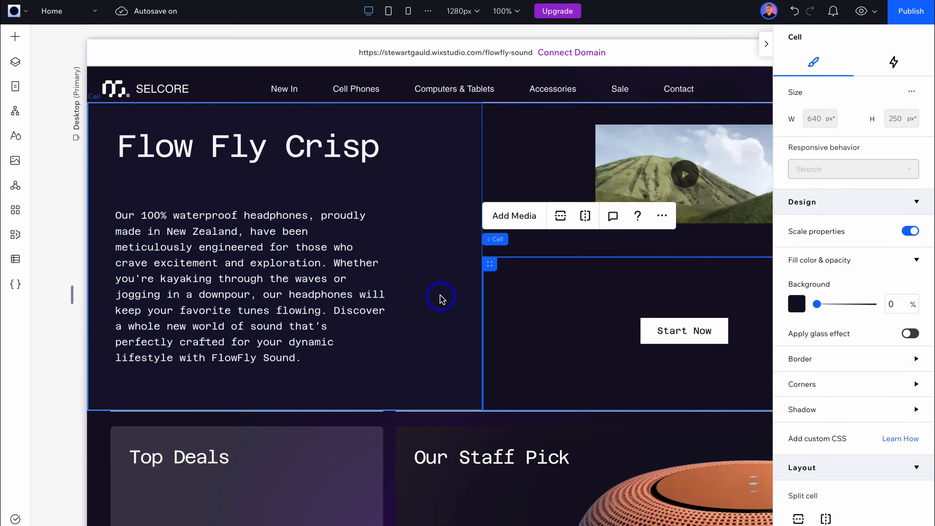
Enlarge the video box to about 395 by 218 px and position it near the middle of its cell
scroll(440, 299, "right", 4)
left_click(312, 289)
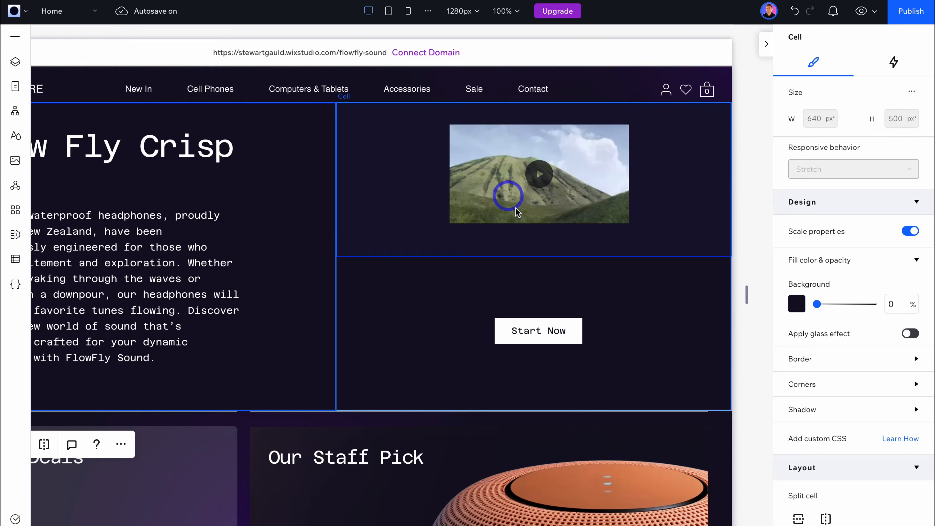
left_click(501, 208)
left_click(455, 221)
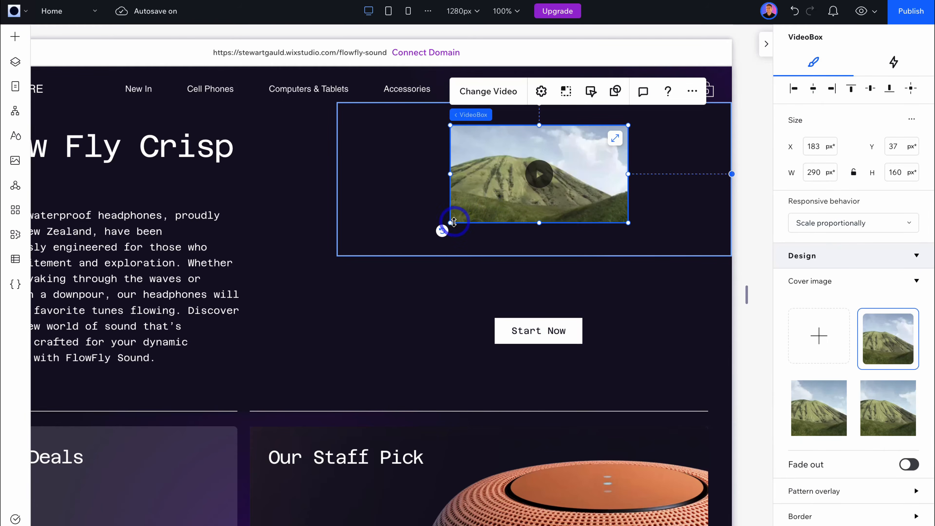
left_click_drag(450, 223, 409, 253)
left_click_drag(610, 161, 615, 163)
Upload Google Flow Intro.mp4 as the box's video and choose its "Ultimate Waterproof Headphones" frame as the cover image
left_click(464, 279)
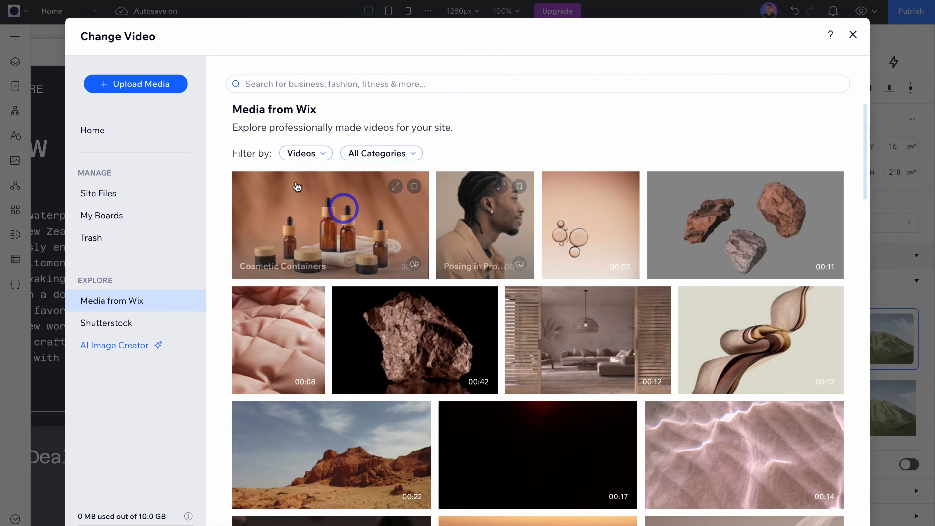
left_click(126, 83)
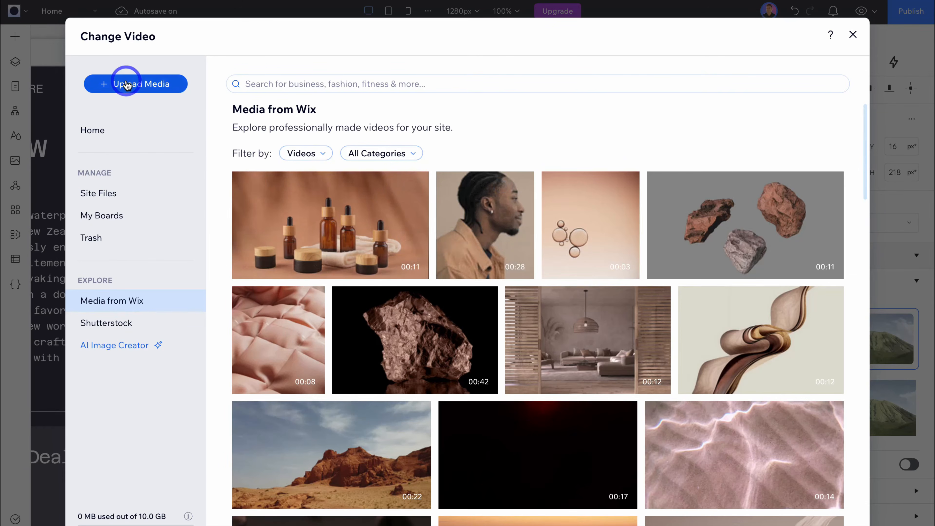
left_click(490, 309)
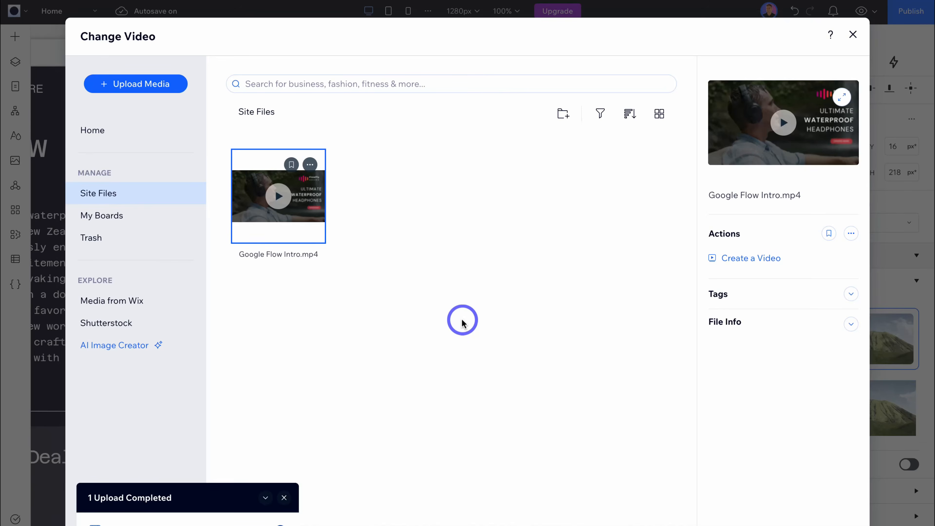
left_click(327, 232)
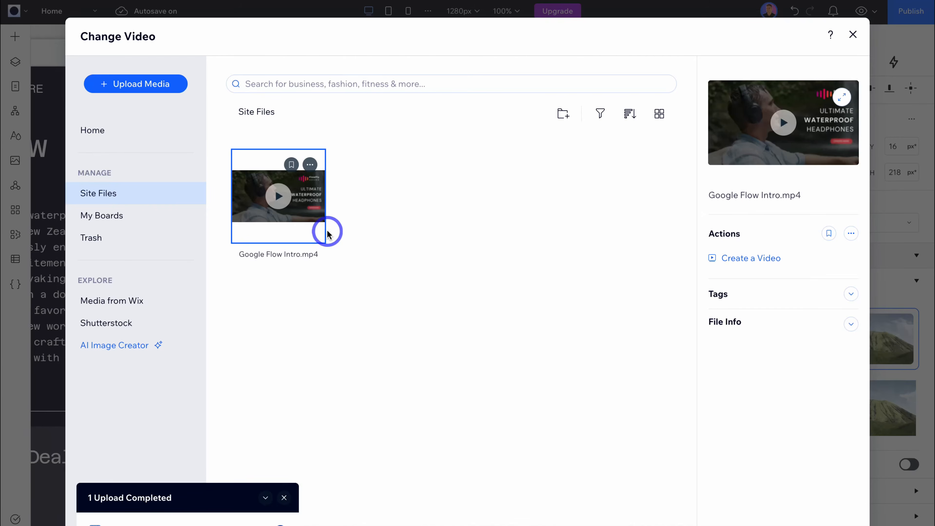
left_click(835, 491)
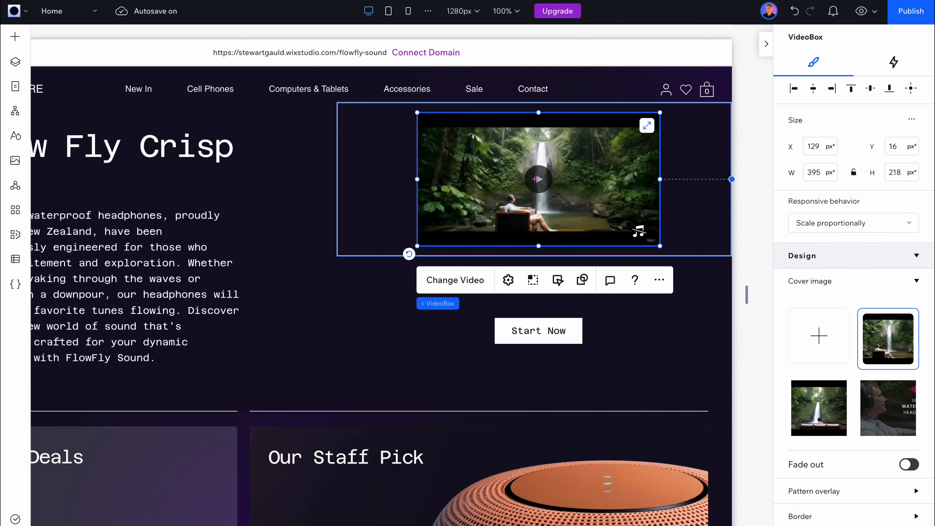
left_click(884, 434)
left_click(818, 344)
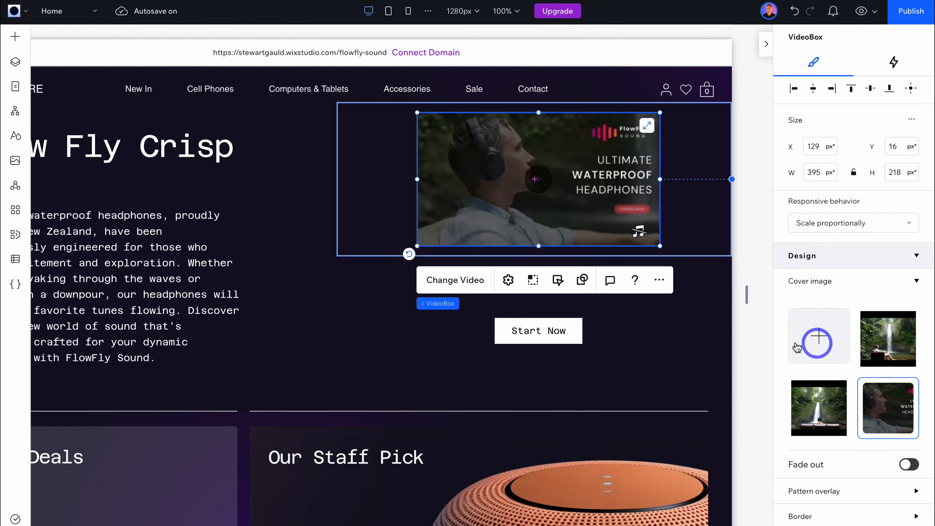
Move the Start Now button up to just below the video, at about Y 28 px, and relabel it "Learn more"
left_click(541, 331)
left_click_drag(541, 332, 539, 286)
left_click(530, 246)
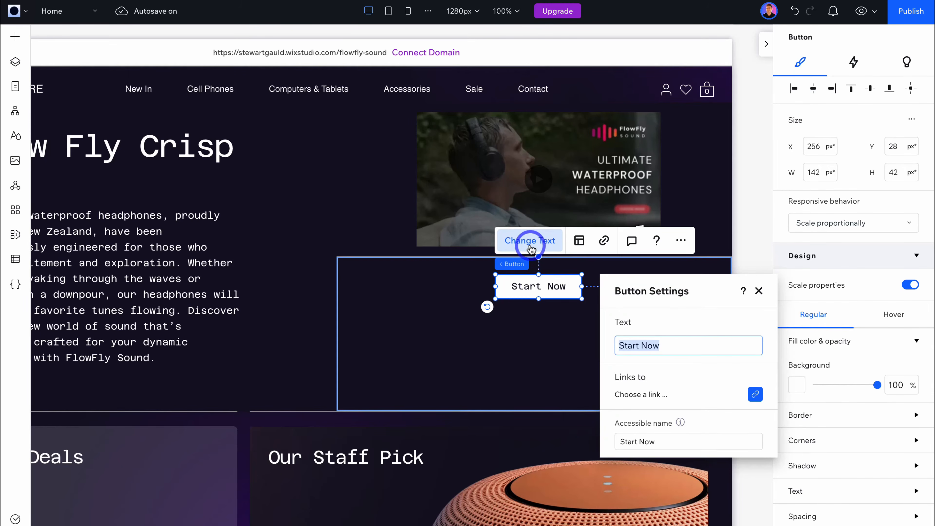
type("Learn more")
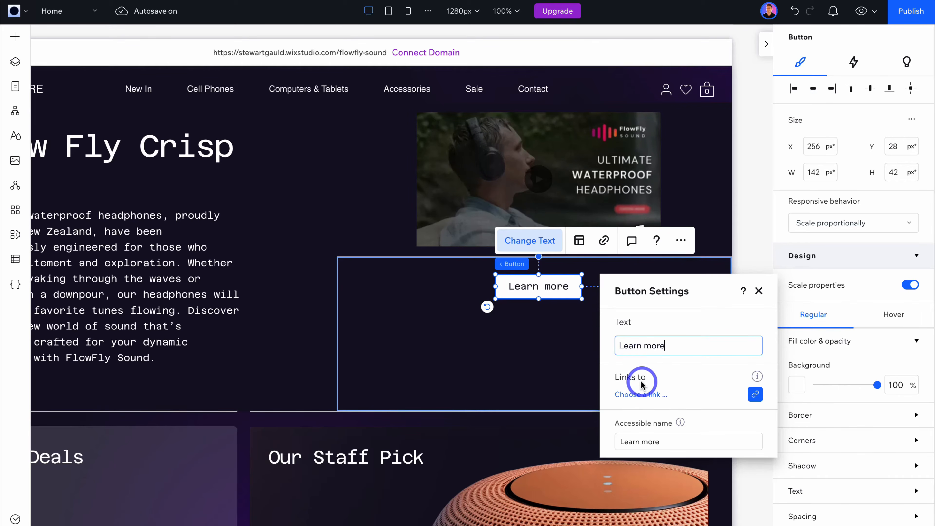
Link the Learn more button to the store's Product Page for the Tonx Headphones item
left_click(632, 395)
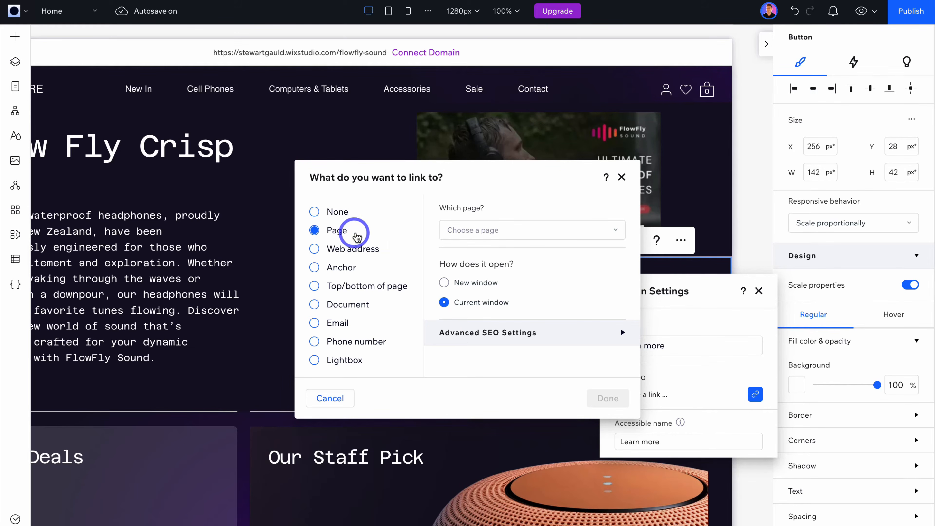
left_click(479, 231)
scroll(514, 282, "down", 5)
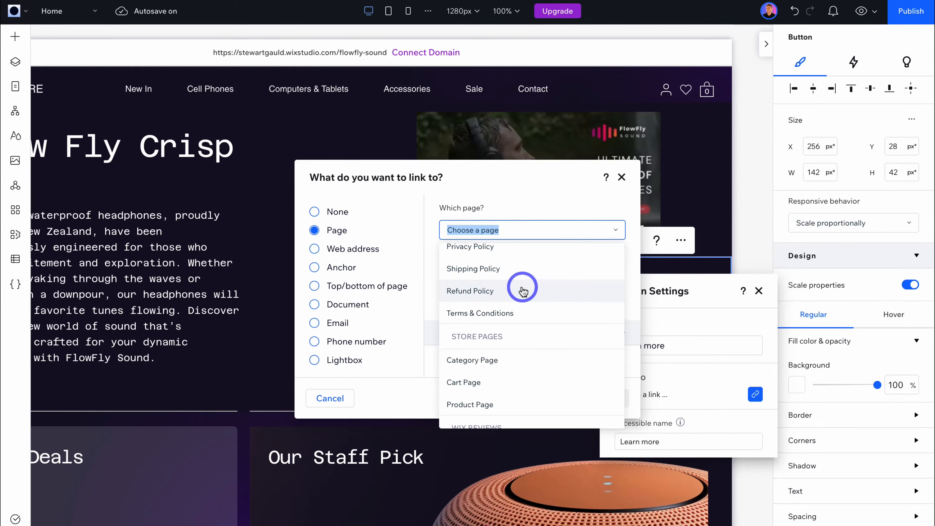
scroll(512, 293, "down", 2)
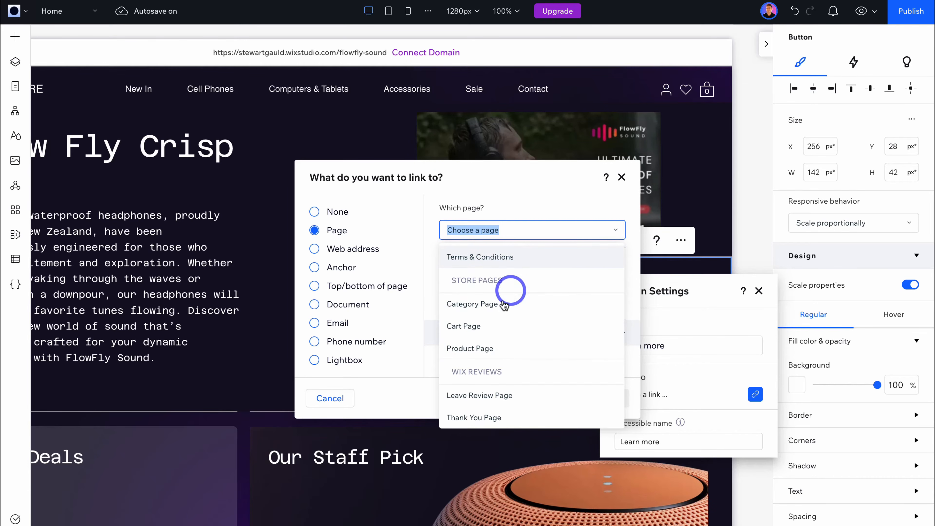
left_click(513, 349)
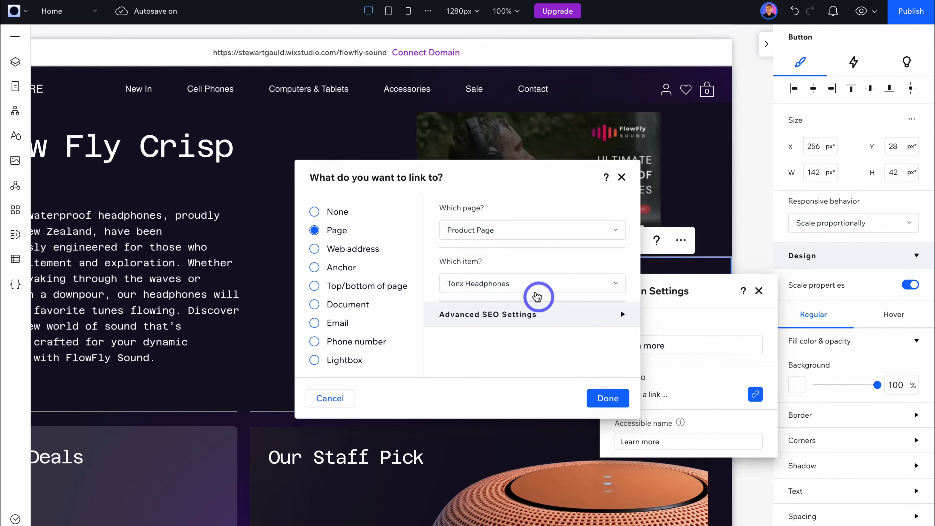
left_click(529, 286)
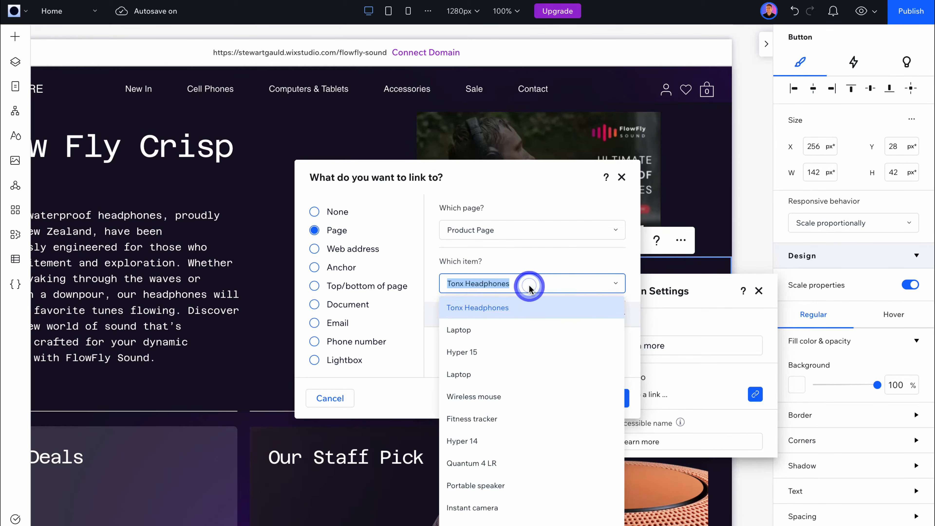
left_click(530, 314)
left_click(603, 397)
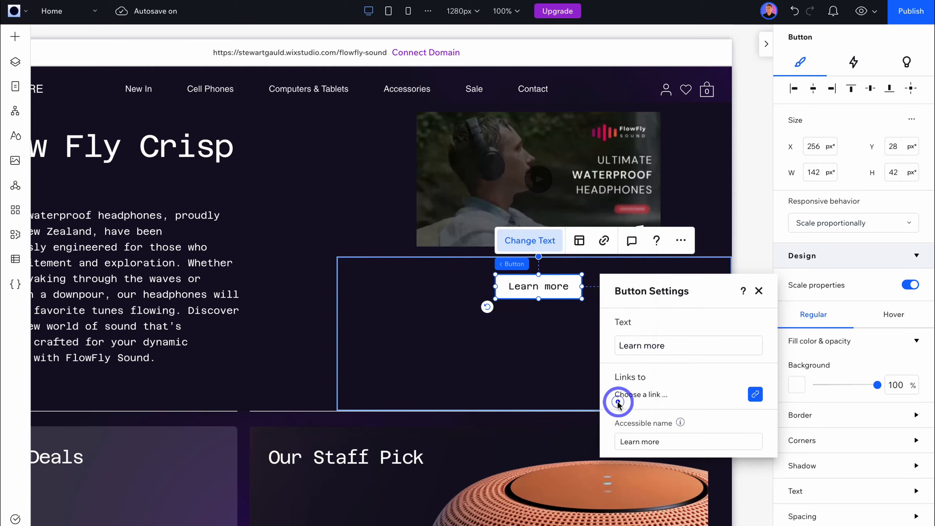
left_click(759, 290)
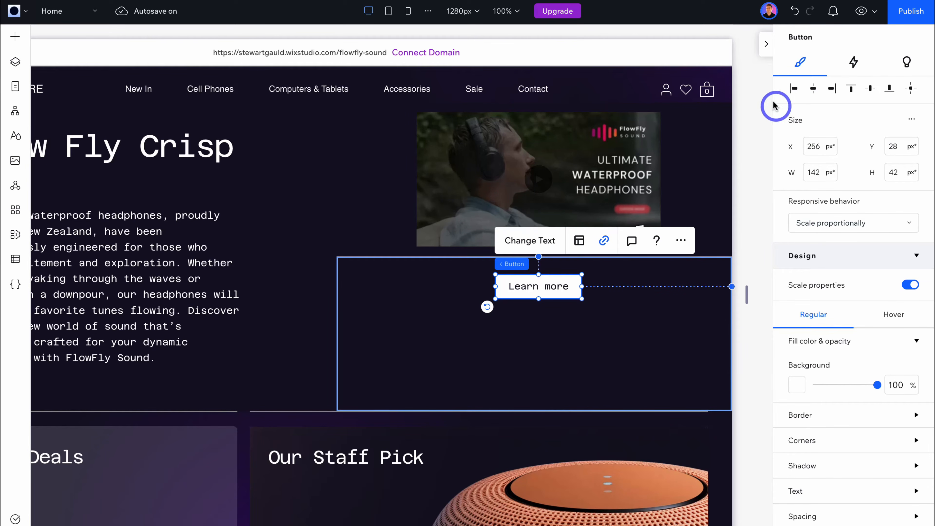
In the tablet layout, move the intro paragraph clear of the Flow Fly title and shift their container slightly lower
left_click(767, 44)
scroll(623, 209, "up", 7)
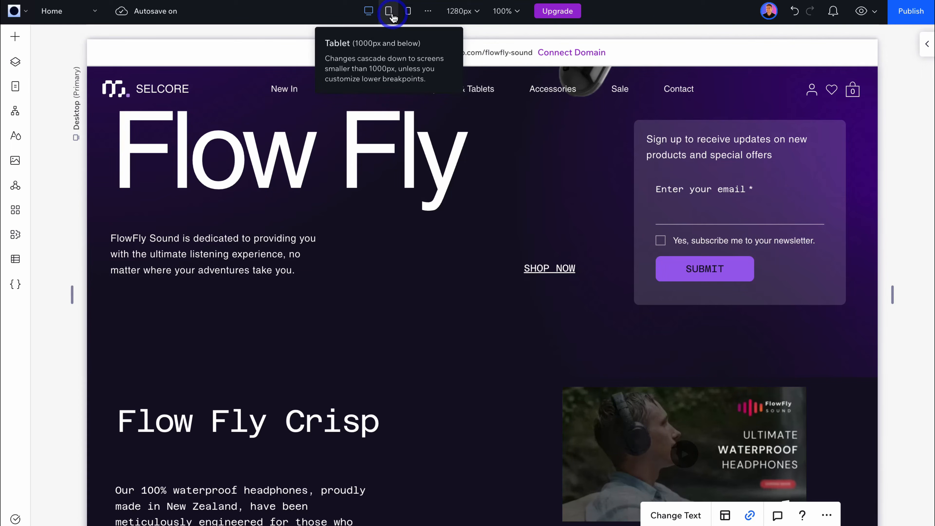
left_click(393, 17)
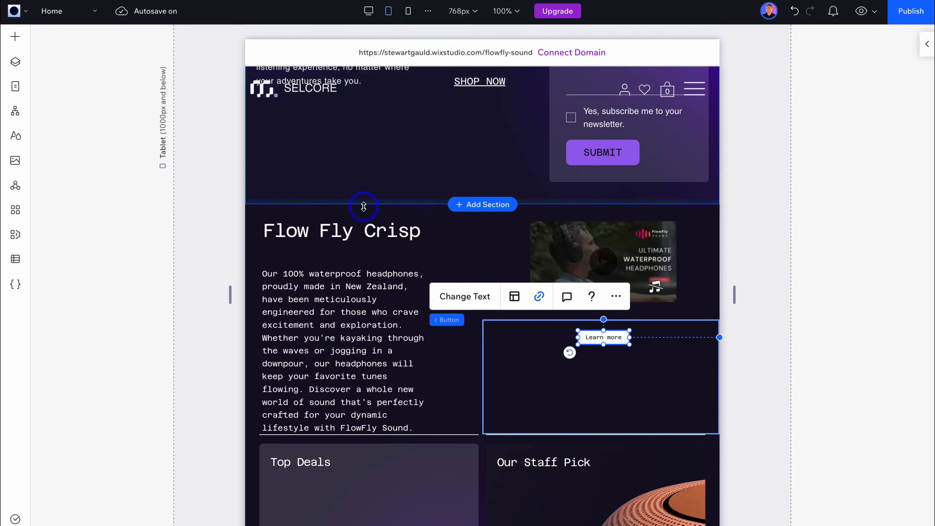
scroll(364, 206, "up", 4)
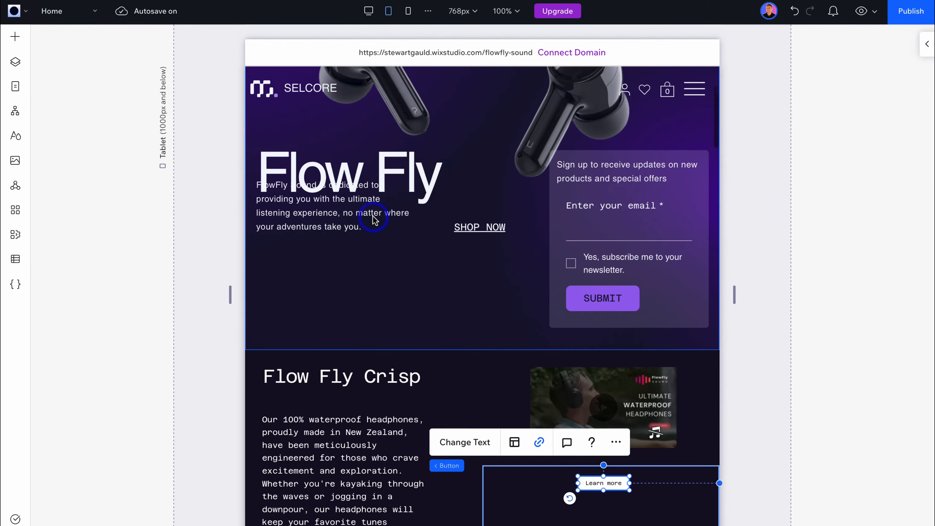
scroll(374, 219, "up", 3)
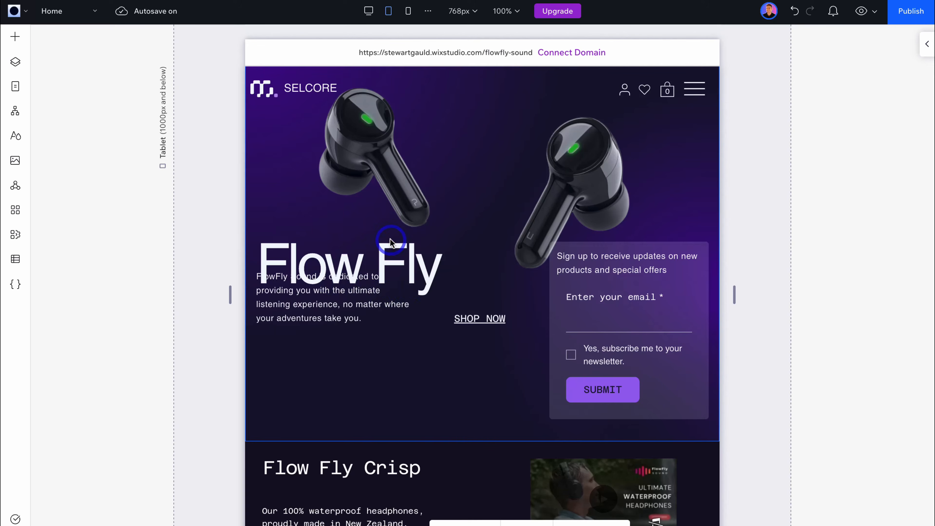
scroll(391, 243, "down", 2)
left_click(322, 260)
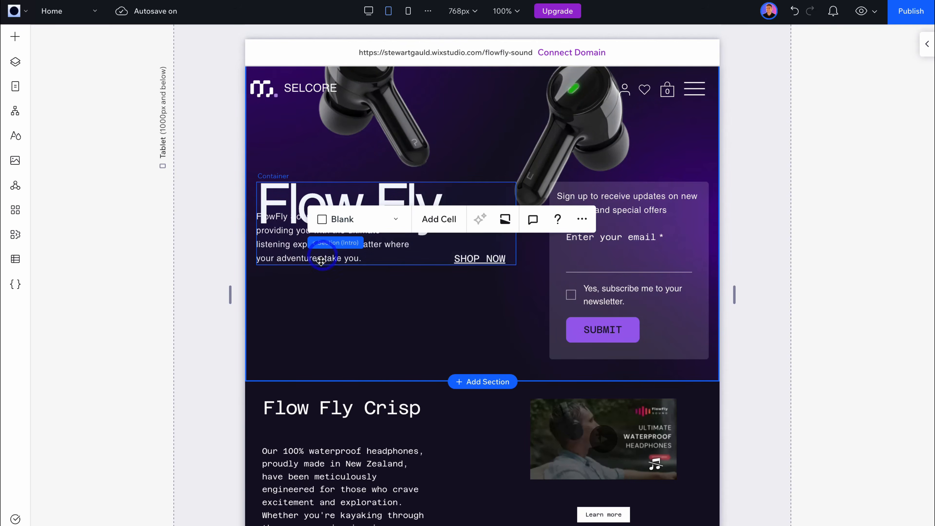
left_click_drag(320, 265, 368, 292)
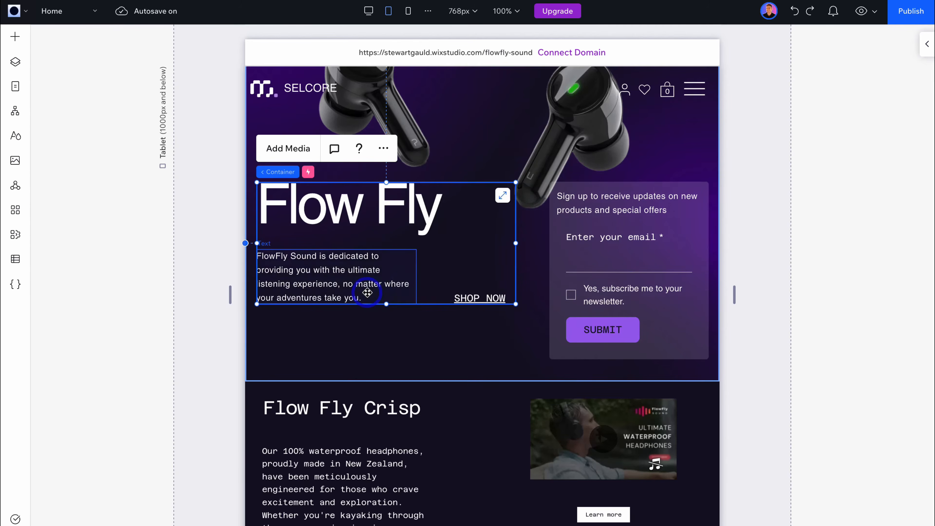
left_click_drag(452, 249, 458, 293)
Reposition both earbud images above the tablet title and enlarge the left one to about 309 by 364 px
scroll(571, 227, "up", 3)
left_click_drag(572, 225, 560, 181)
mouse_move(396, 204)
left_mouse_down()
mouse_move(382, 194)
mouse_move(390, 215)
left_mouse_up()
left_click_drag(443, 324, 459, 329)
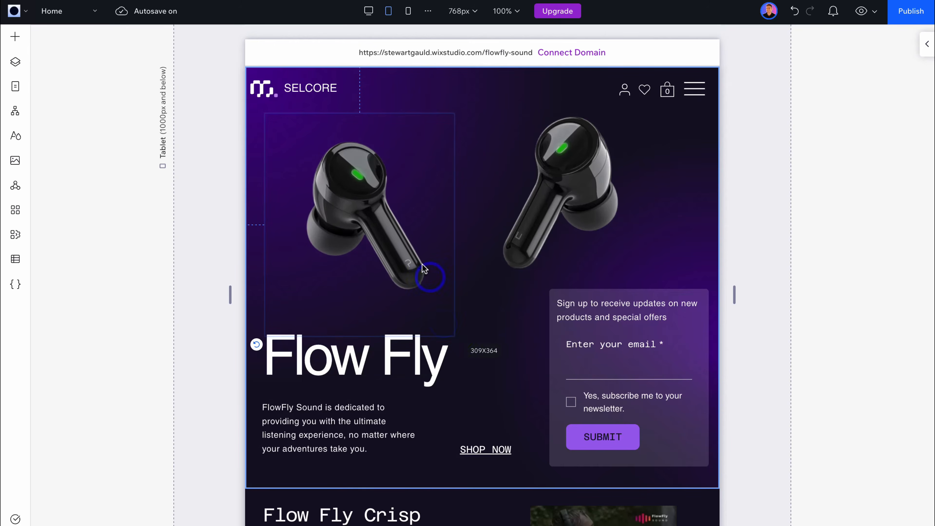
In the mobile layout, shrink the selected earbud image so it clears the intro text and the sign-up form
left_click(410, 15)
scroll(558, 152, "down", 2)
scroll(558, 152, "up", 2)
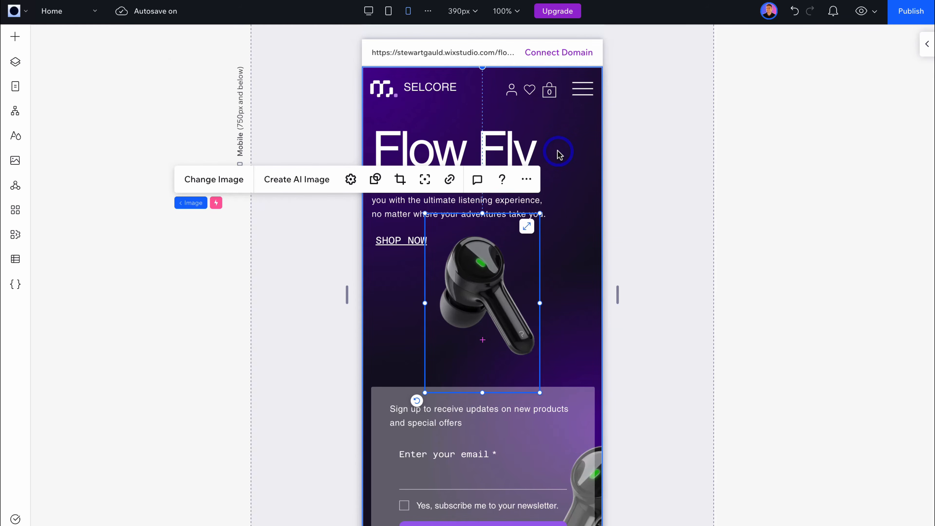
left_click_drag(425, 213, 500, 247)
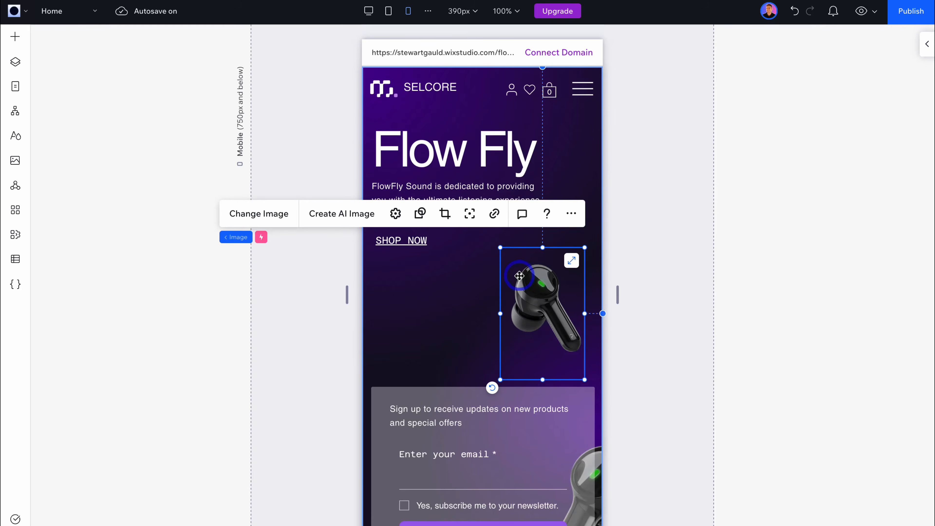
Return to the desktop layout and browse the designed Welcome and Team sections available to add
left_click(370, 13)
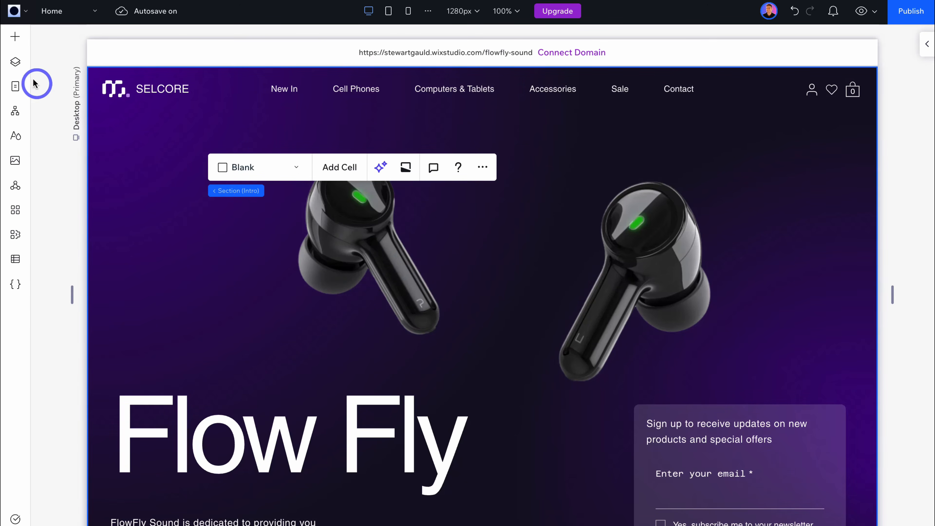
left_click(16, 37)
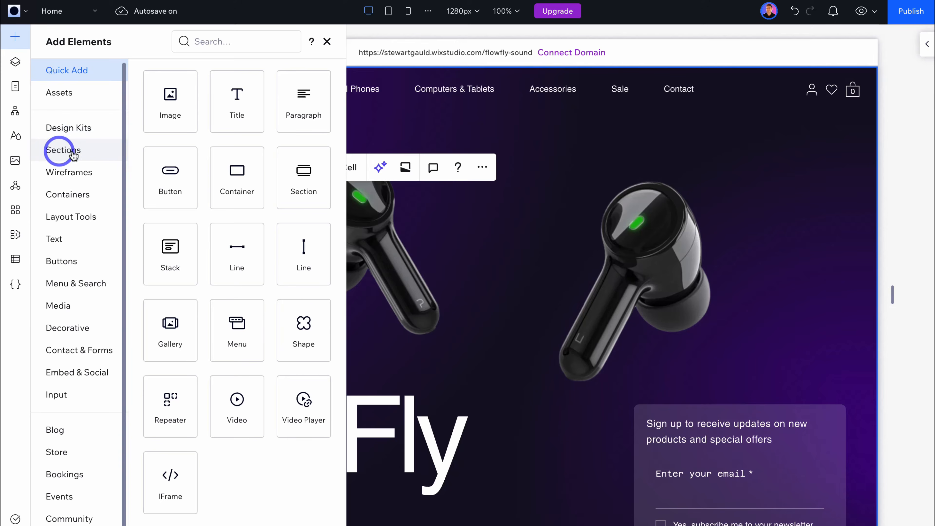
left_click(83, 152)
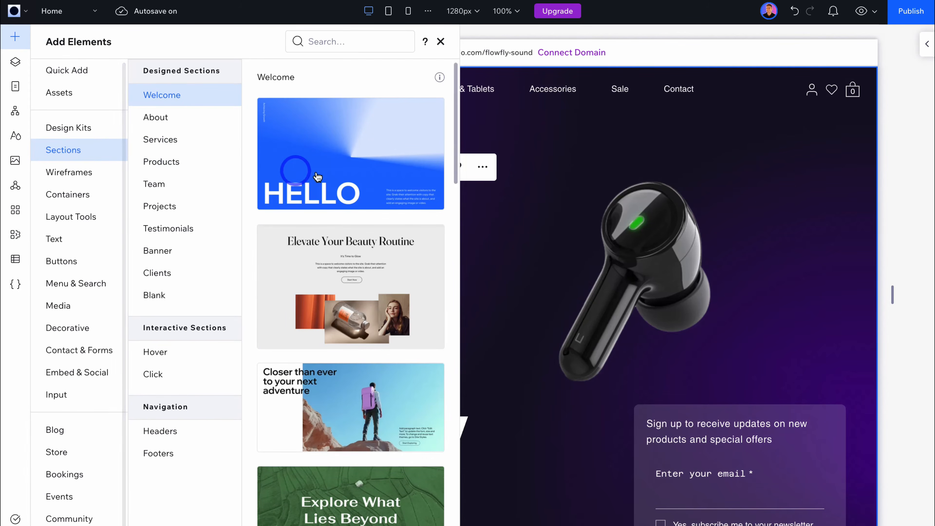
scroll(324, 177, "down", 10)
scroll(331, 178, "down", 10)
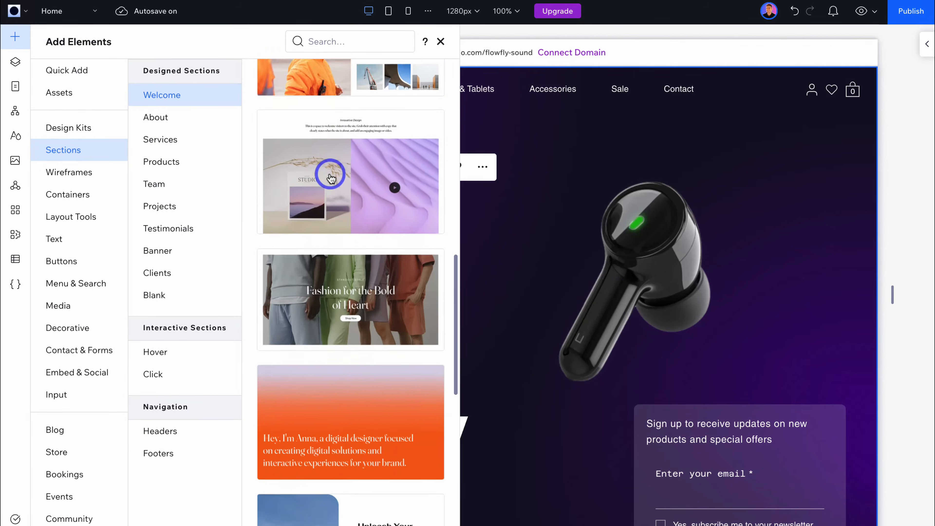
left_click(182, 186)
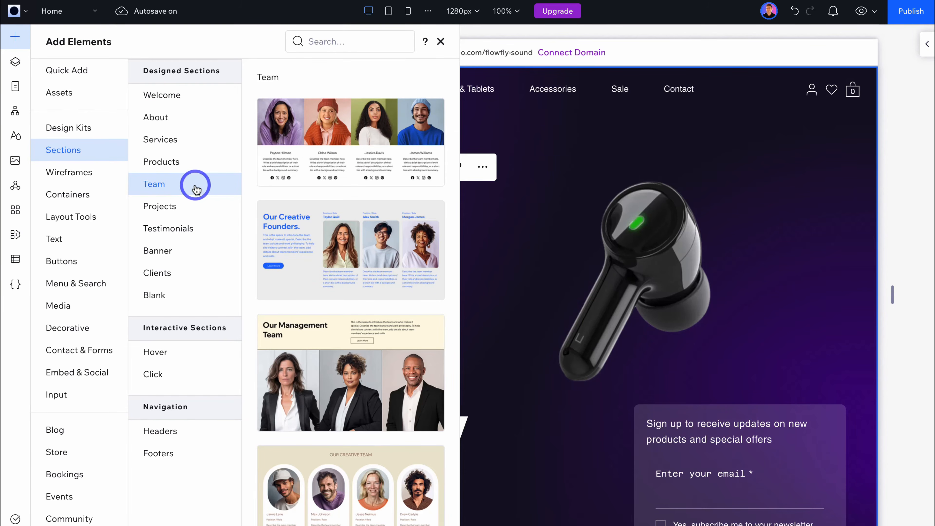
scroll(343, 188, "down", 2)
scroll(342, 188, "down", 9)
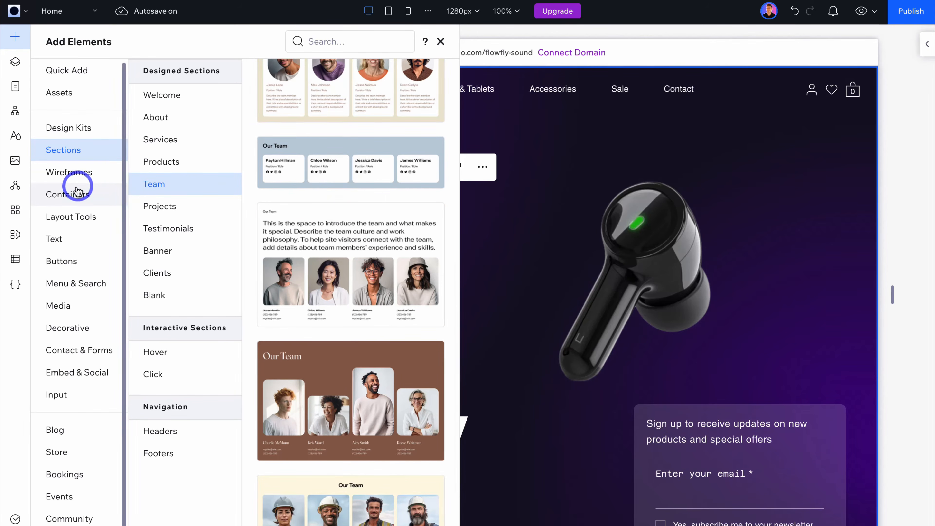
Browse the text styles and button designs available to add, then close the element library
left_click(70, 235)
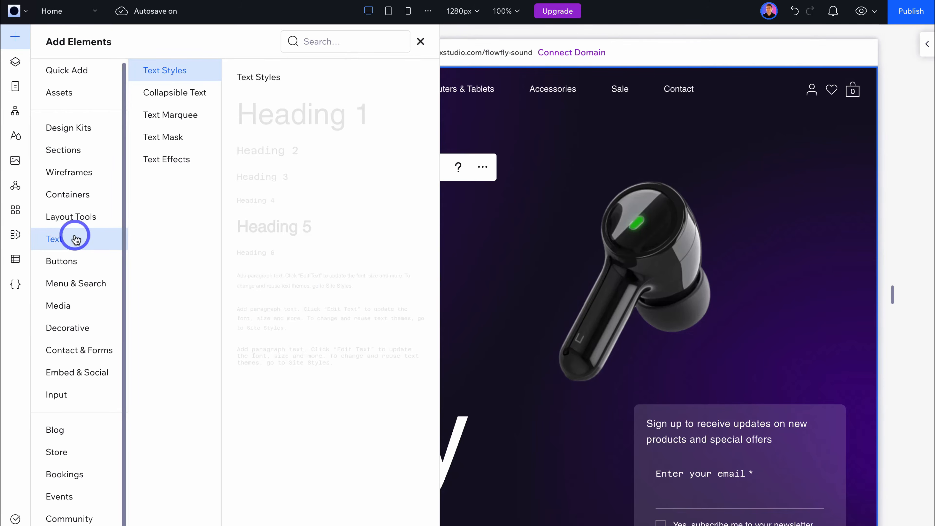
left_click(95, 263)
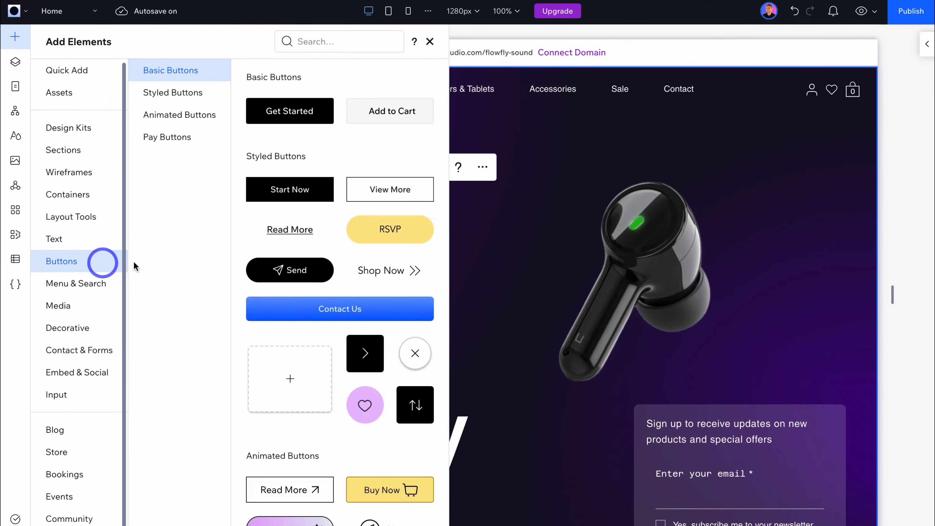
scroll(356, 287, "down", 4)
scroll(354, 285, "up", 4)
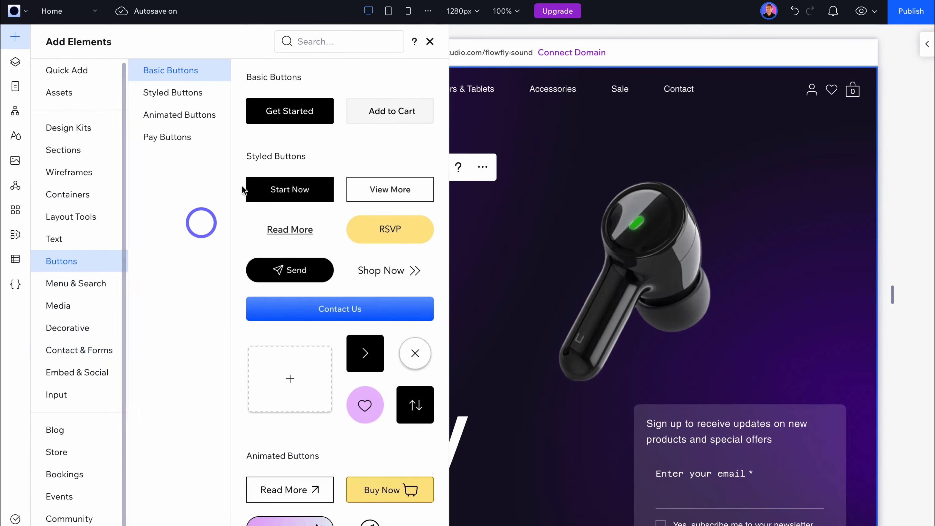
left_click(430, 42)
Open the Contact page from the site's page list and shift its contact details text block slightly within its column
left_click(77, 17)
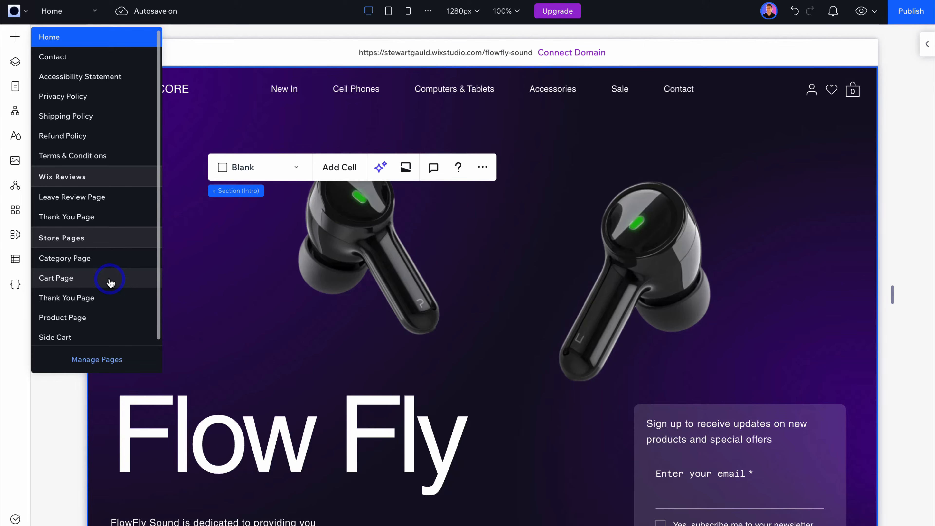
left_click(107, 360)
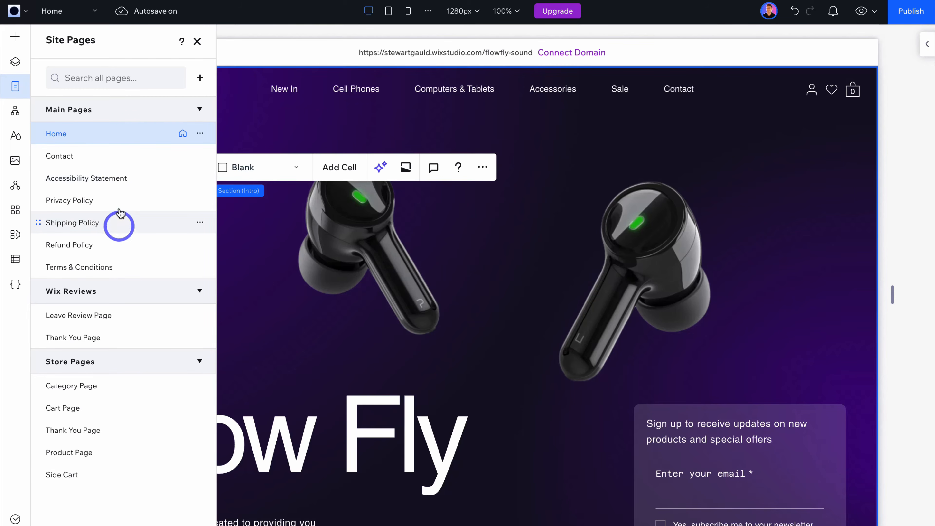
left_click(114, 155)
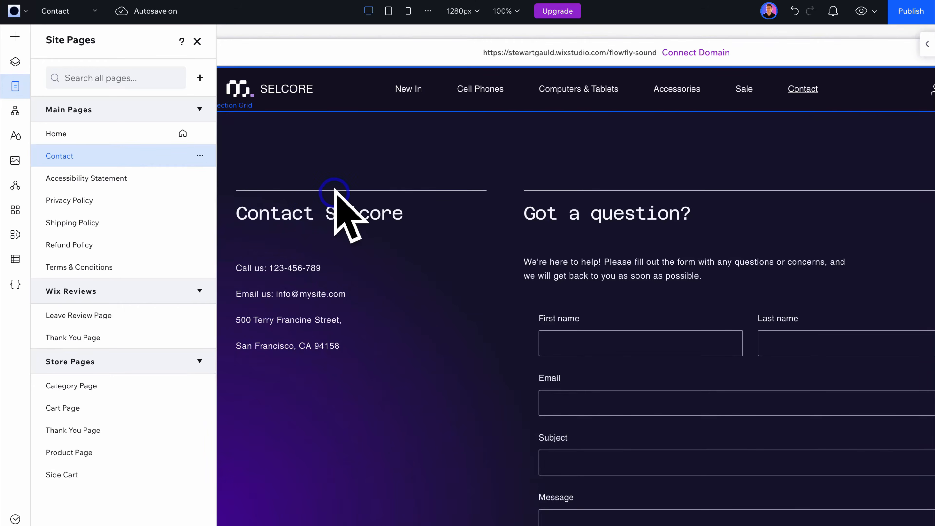
left_click(317, 298)
left_click_drag(295, 326, 230, 319)
scroll(285, 390, "down", 6)
scroll(284, 390, "up", 5)
scroll(285, 391, "up", 1)
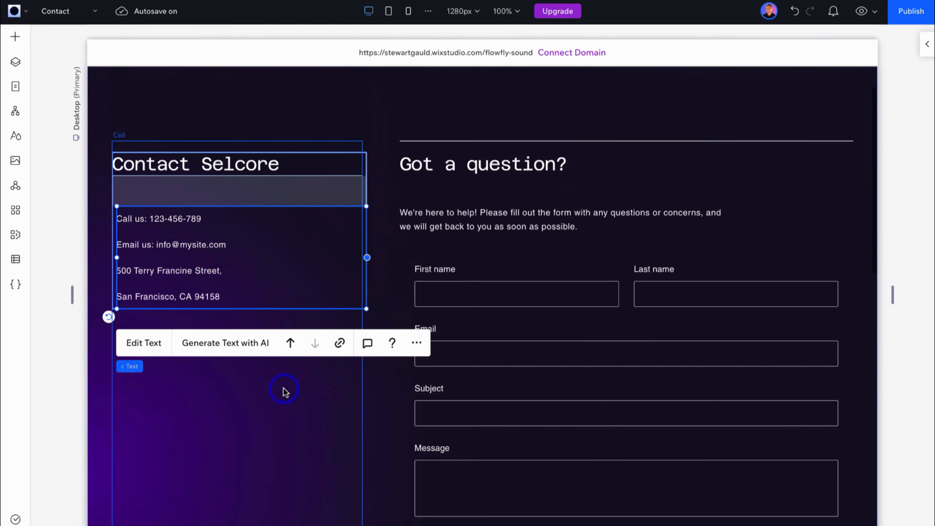
scroll(286, 392, "up", 1)
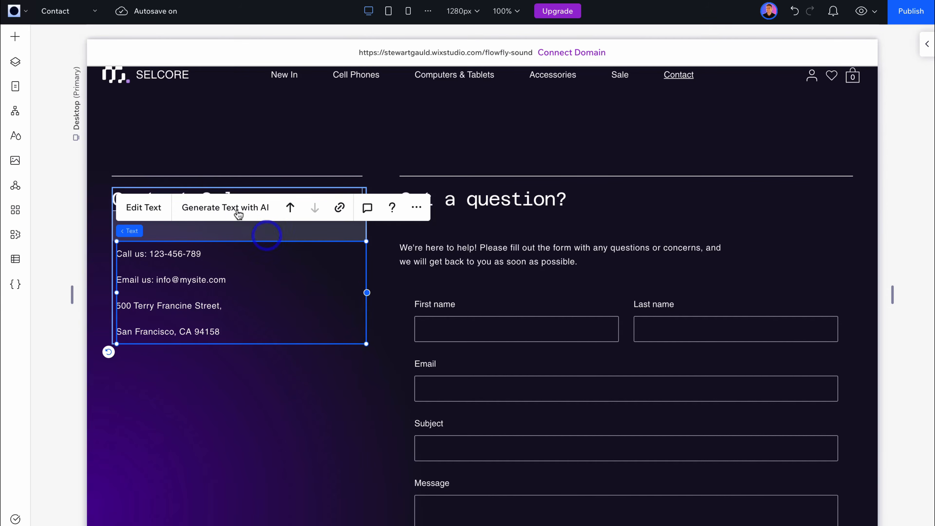
Reopen the site page list and view the options available for the Contact page
left_click(16, 86)
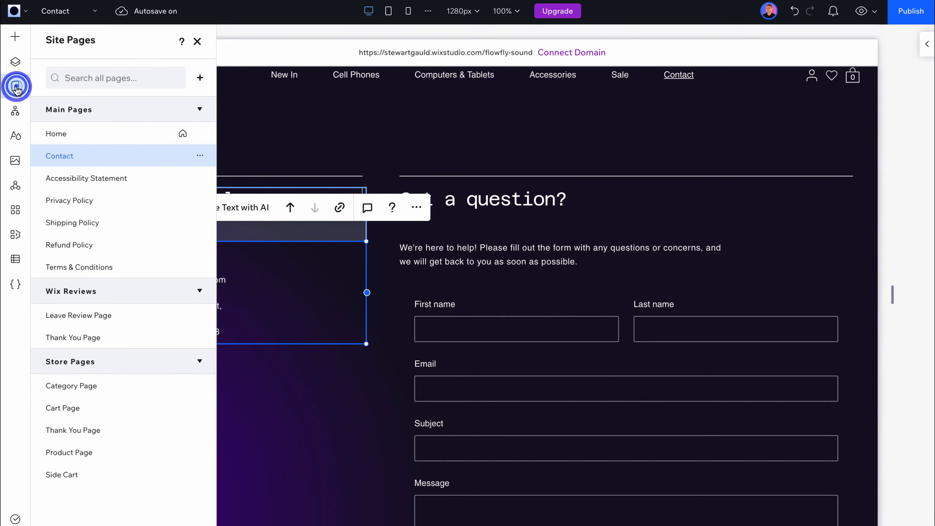
left_click(198, 156)
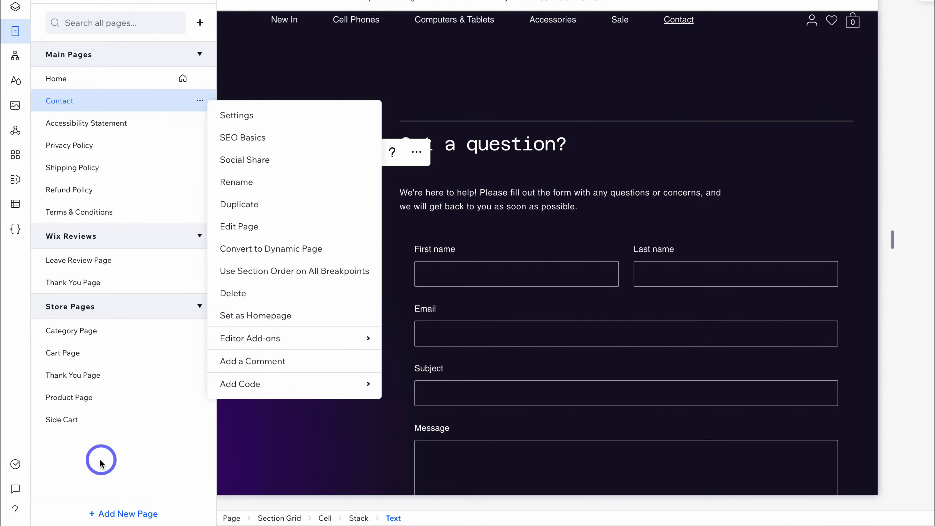
left_click(101, 462)
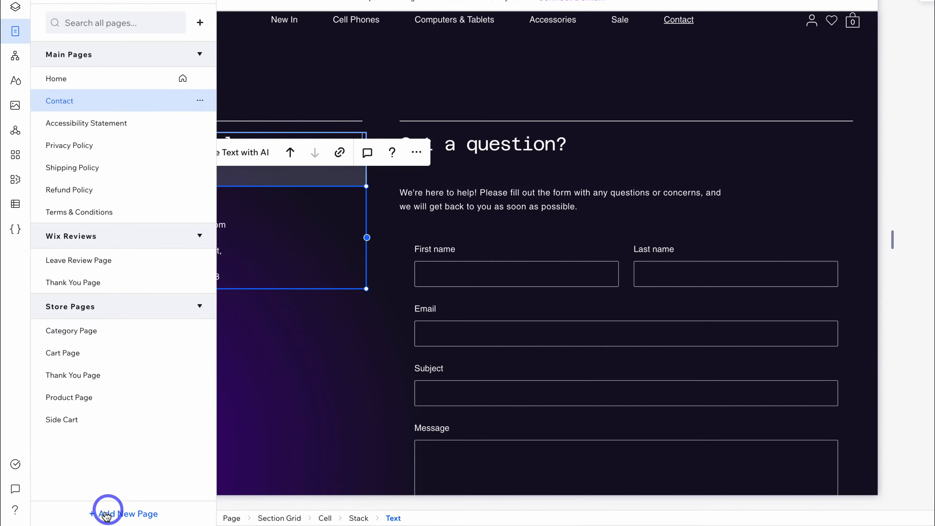
Add a standard blank page named About us to the site and return to the Home page
left_click(134, 518)
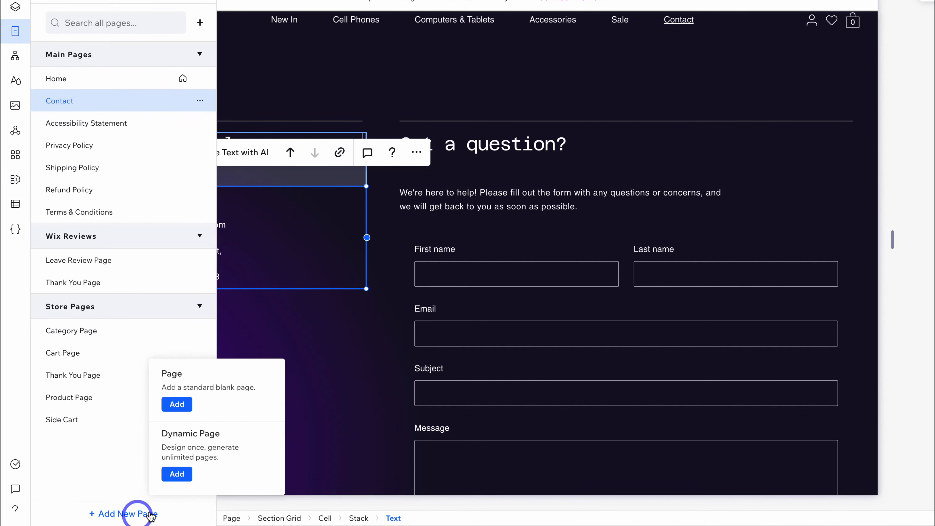
left_click(179, 407)
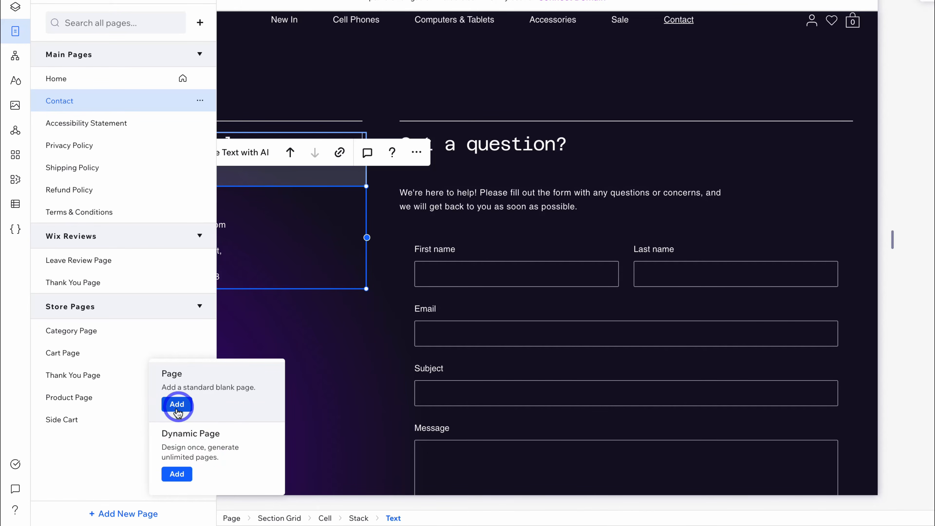
left_click(177, 404)
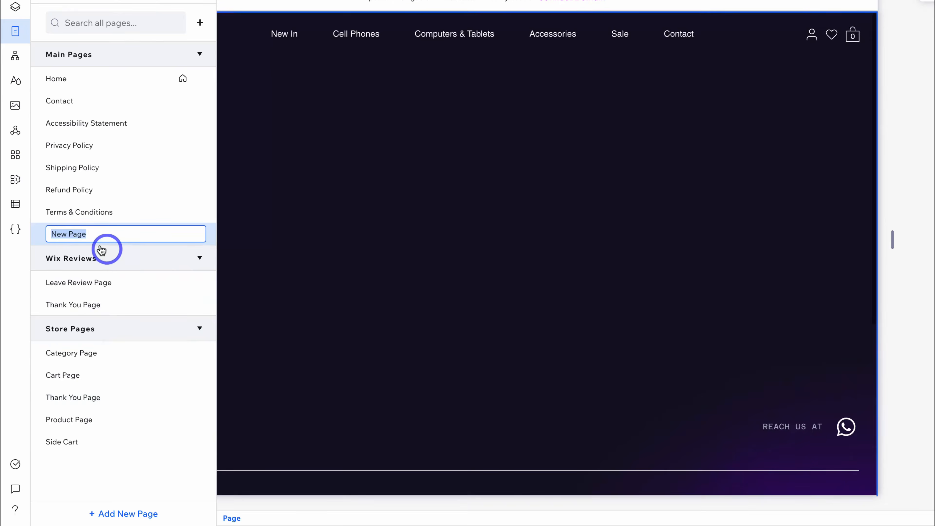
type("About us")
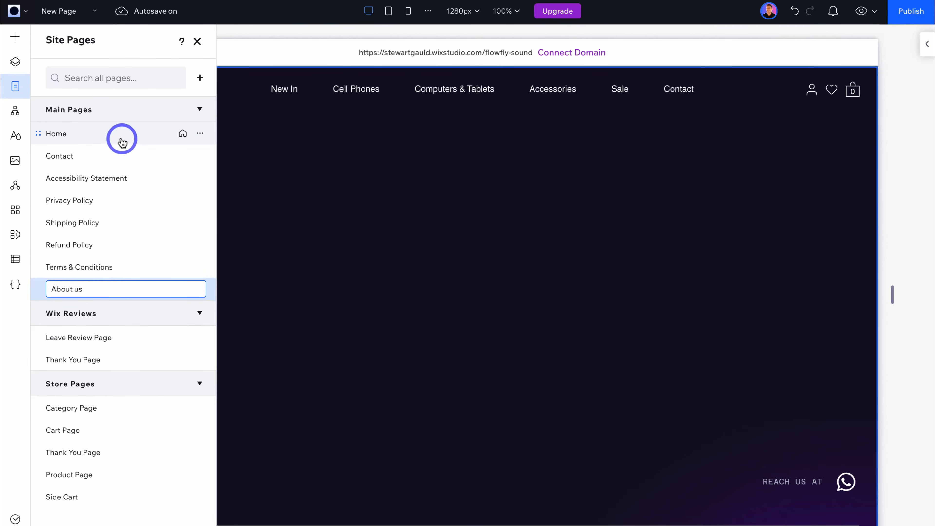
left_click(105, 138)
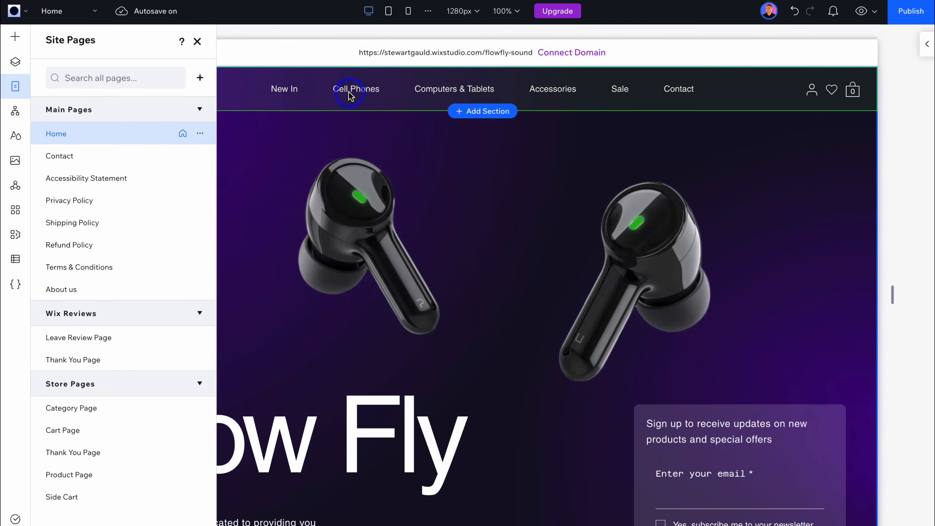
Open the header's horizontal menu for management and remove its Cell Phones item
left_click(745, 88)
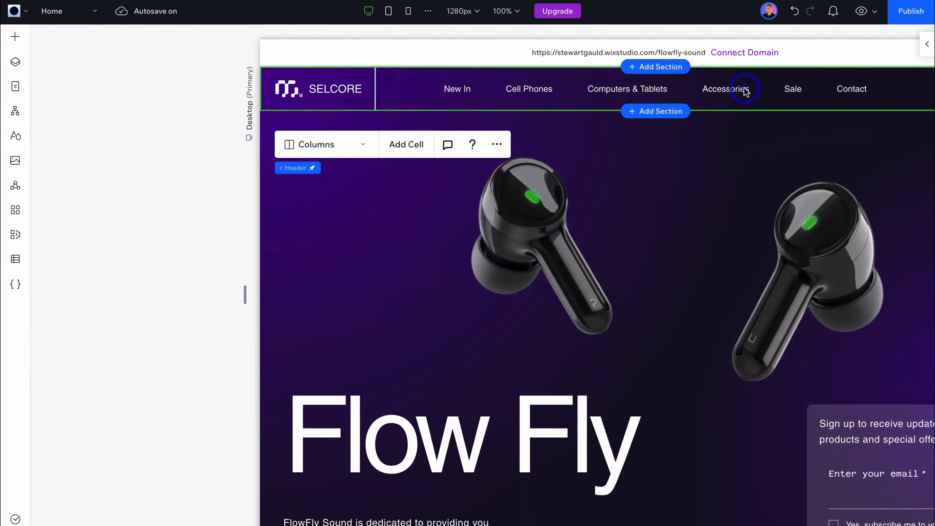
left_click(563, 105)
left_click(318, 135)
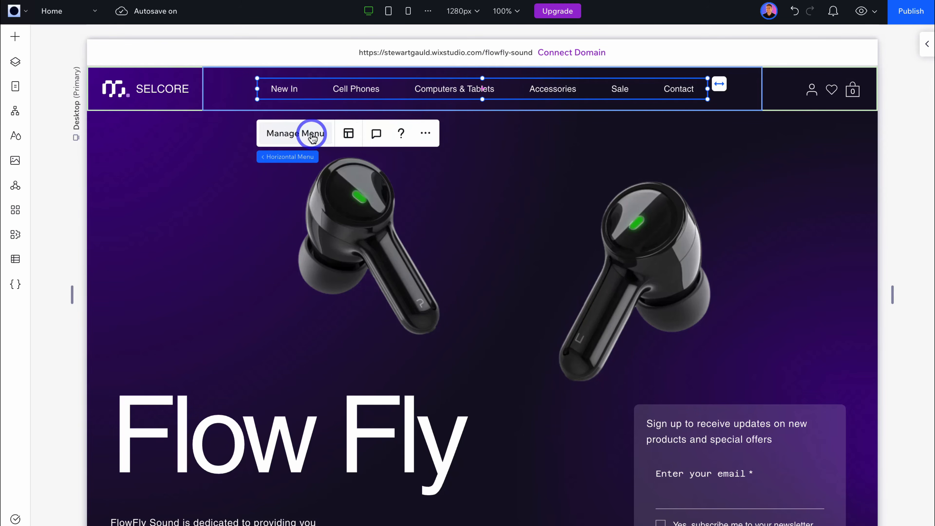
left_click(123, 106)
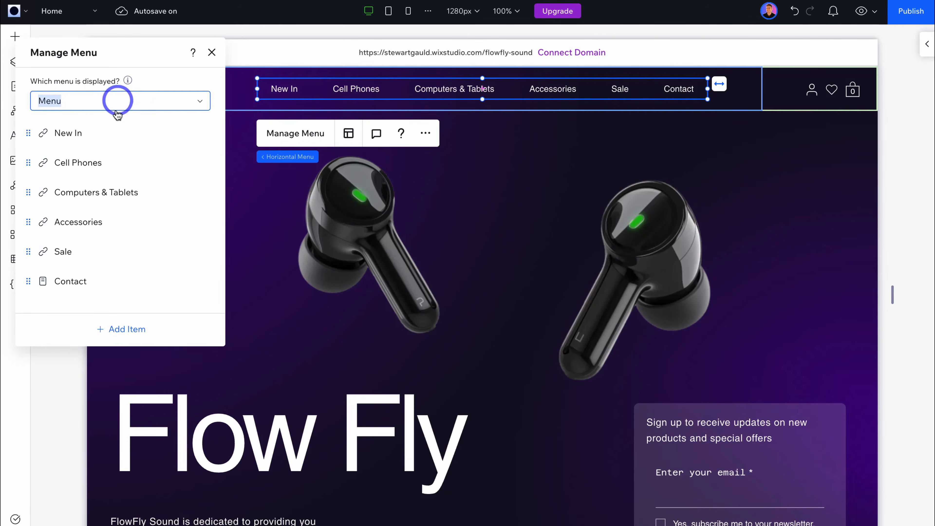
left_click(133, 330)
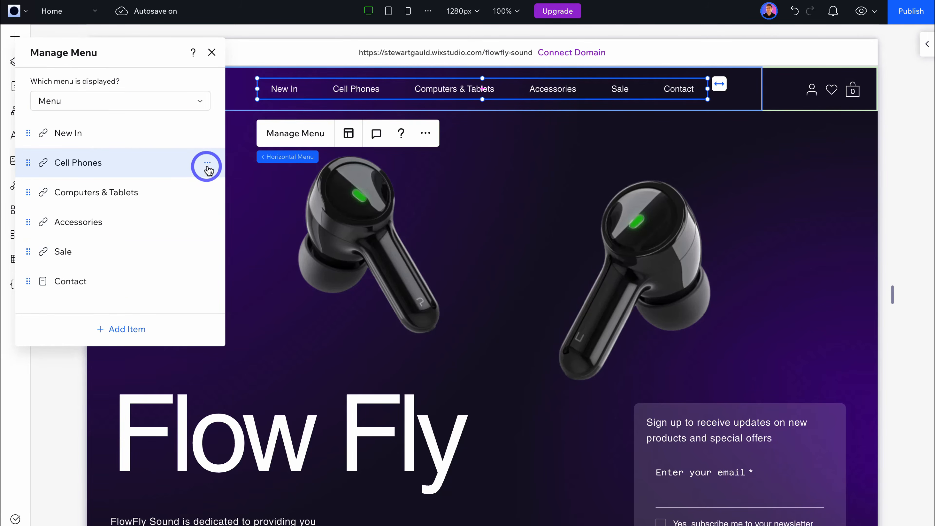
left_click(206, 163)
left_click(258, 247)
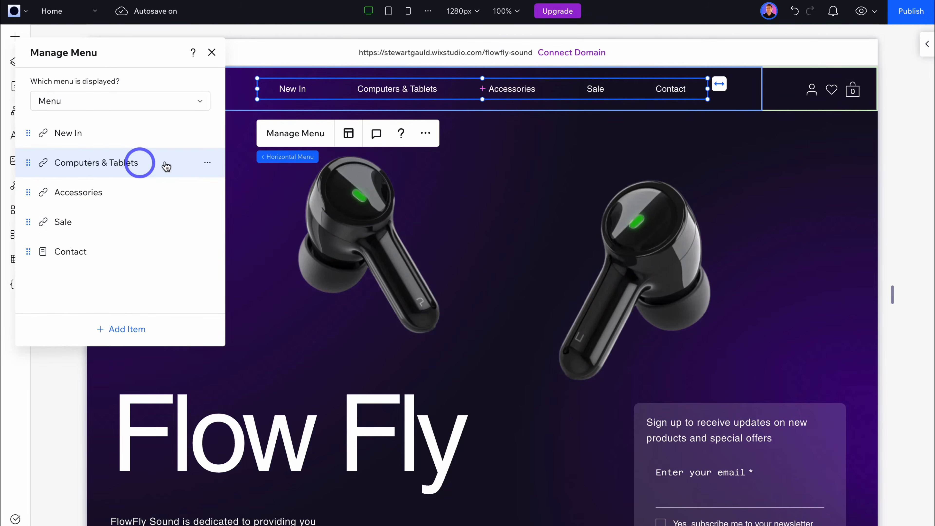
Rename the Computers & Tablets menu item to Headphones & Earphones
left_click(208, 163)
left_click(275, 199)
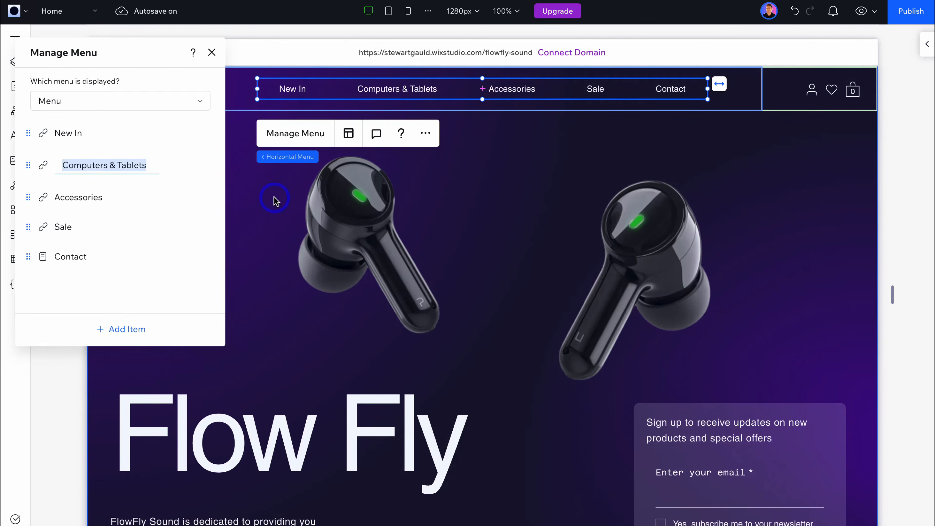
type("Headphones & Earphones")
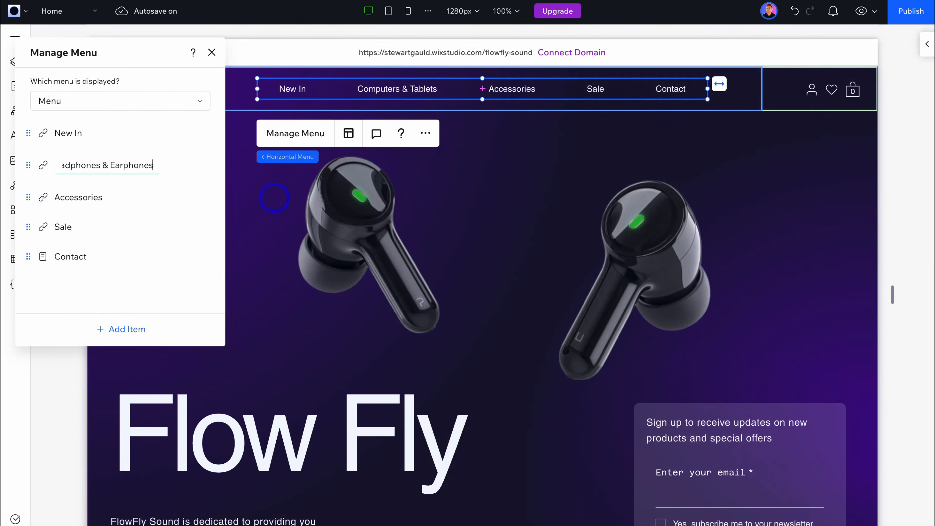
key("Return")
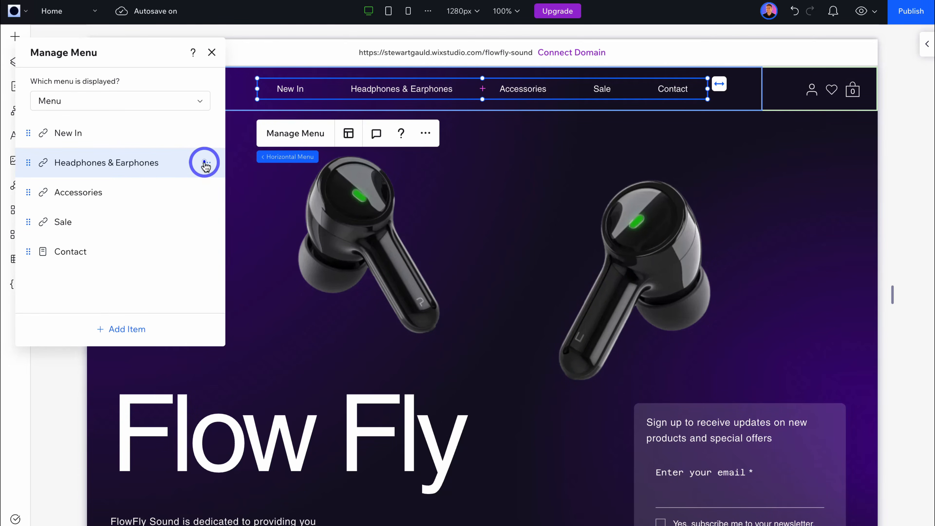
Link the Headphones & Earphones menu item to the All Products item of the Category Page
left_click(206, 164)
left_click(289, 180)
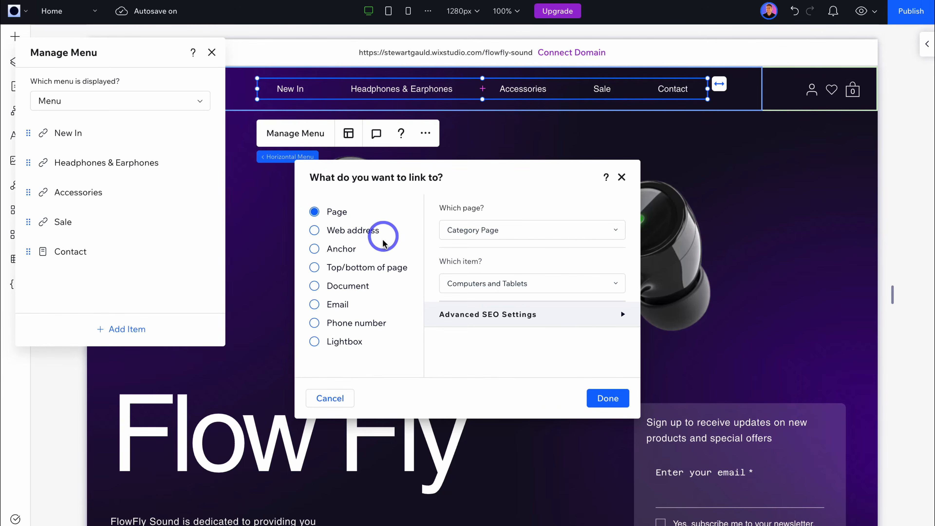
left_click(505, 231)
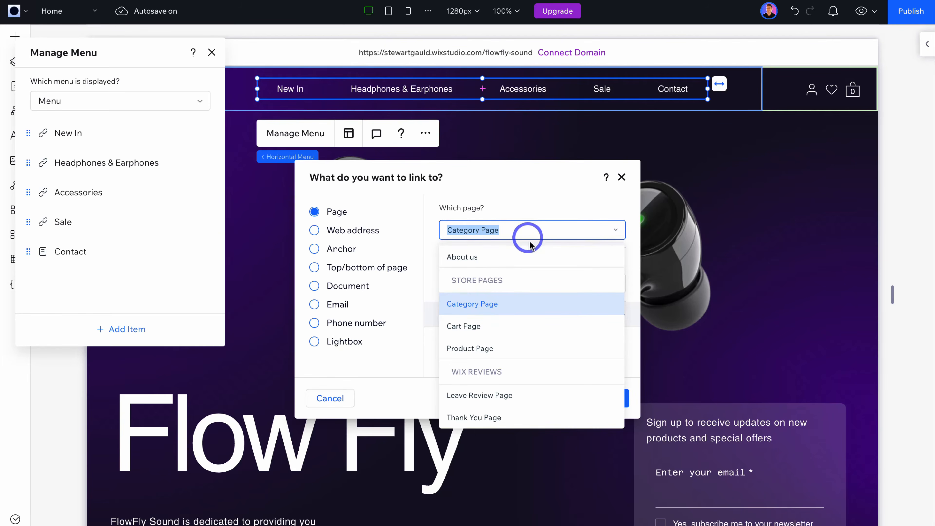
left_click(552, 194)
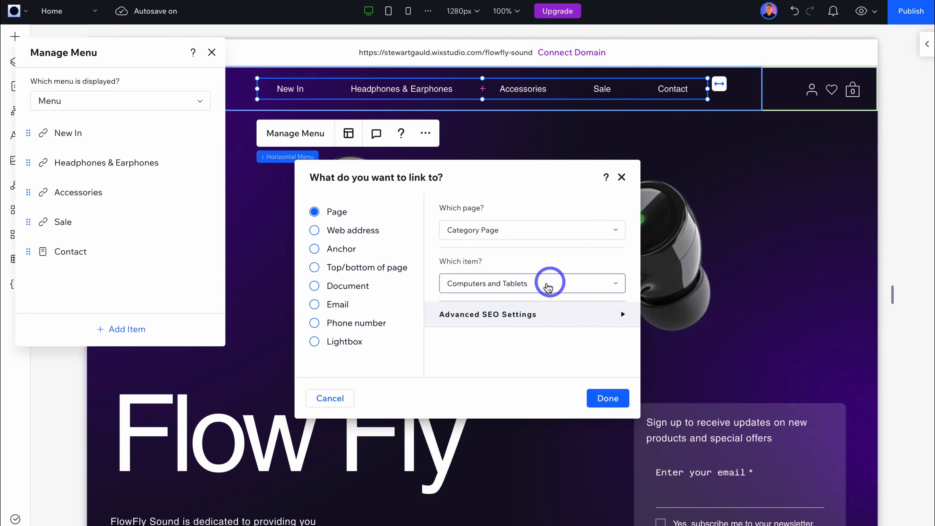
left_click(544, 285)
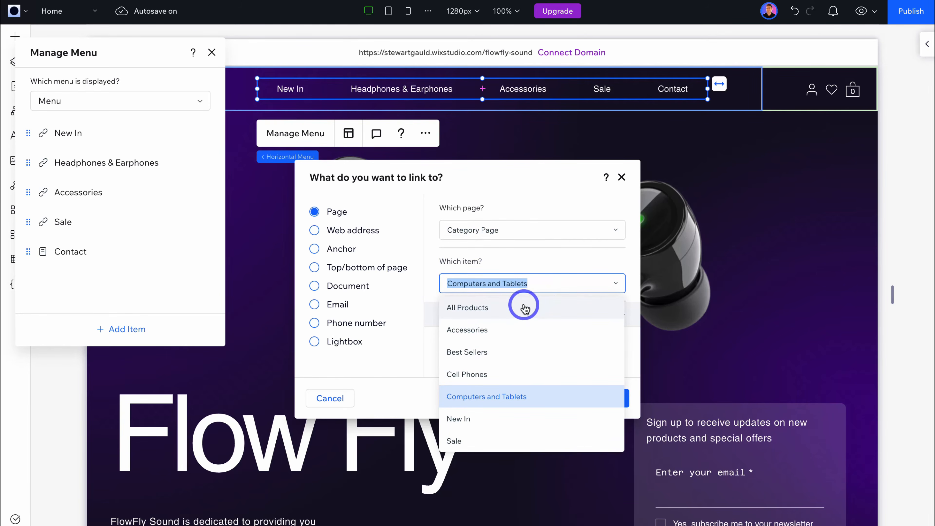
left_click(523, 307)
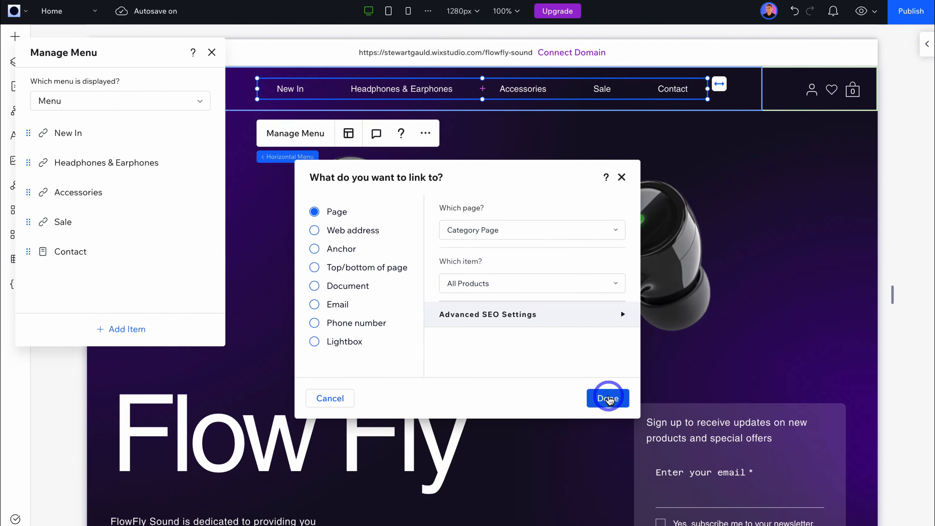
left_click(607, 397)
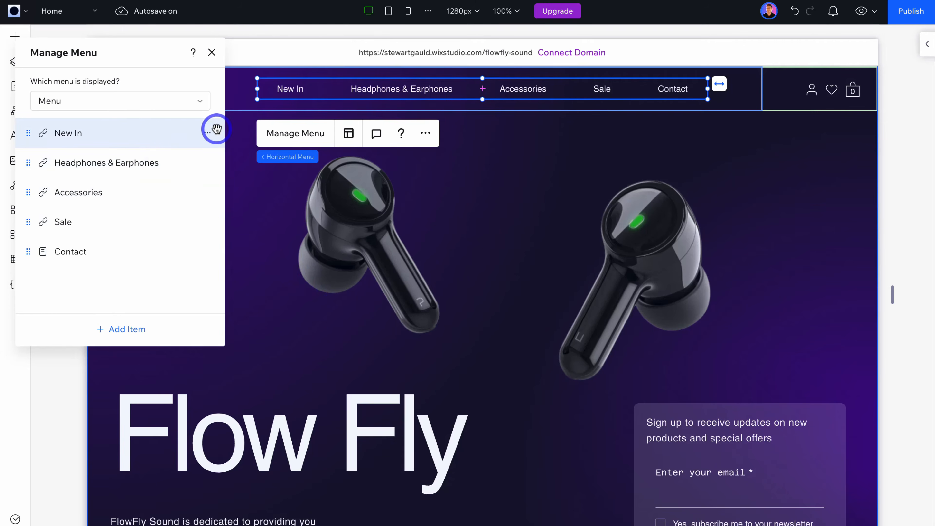
Remove the New In item from the header menu and add the About us page to it
left_click(214, 132)
left_click(272, 213)
left_click(116, 329)
left_click(122, 354)
left_click(487, 435)
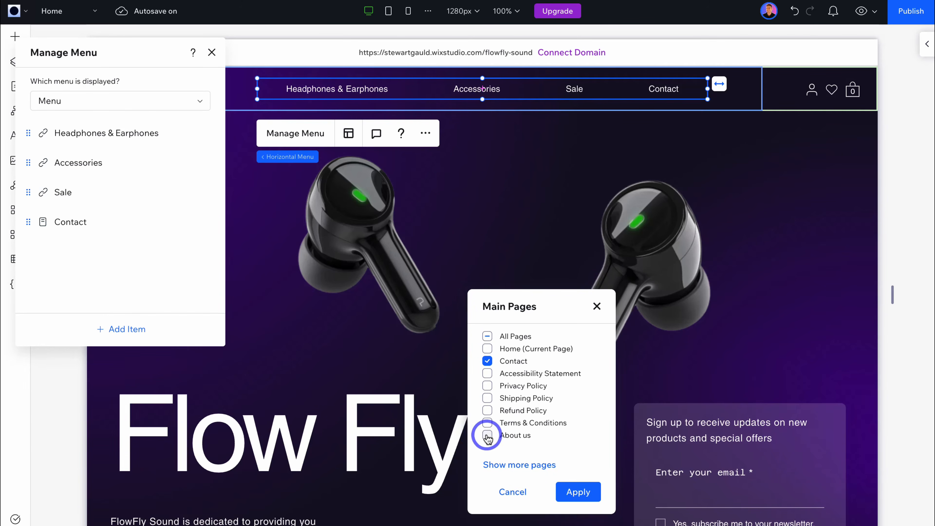
left_click(580, 492)
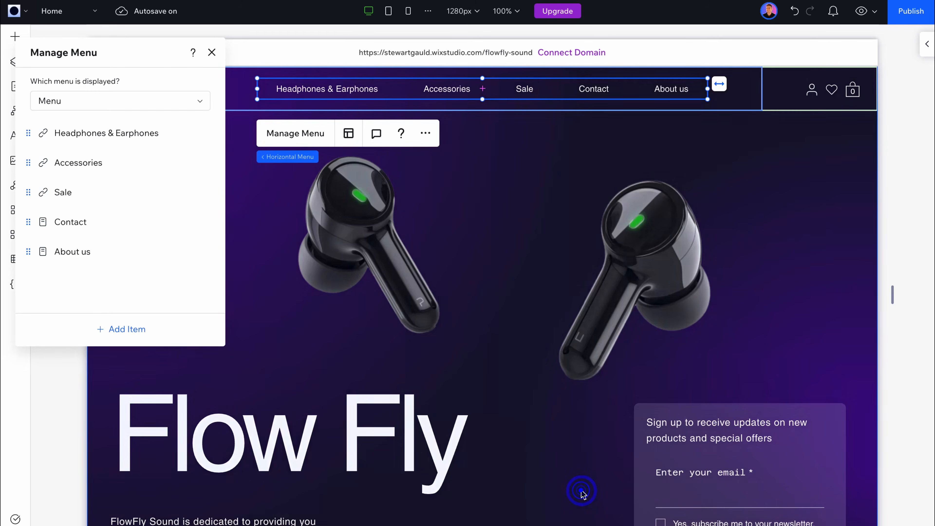
Reorder the header menu so About us comes first and Sale second, and finish managing the menu
left_click_drag(28, 253, 22, 134)
left_click_drag(26, 221, 24, 161)
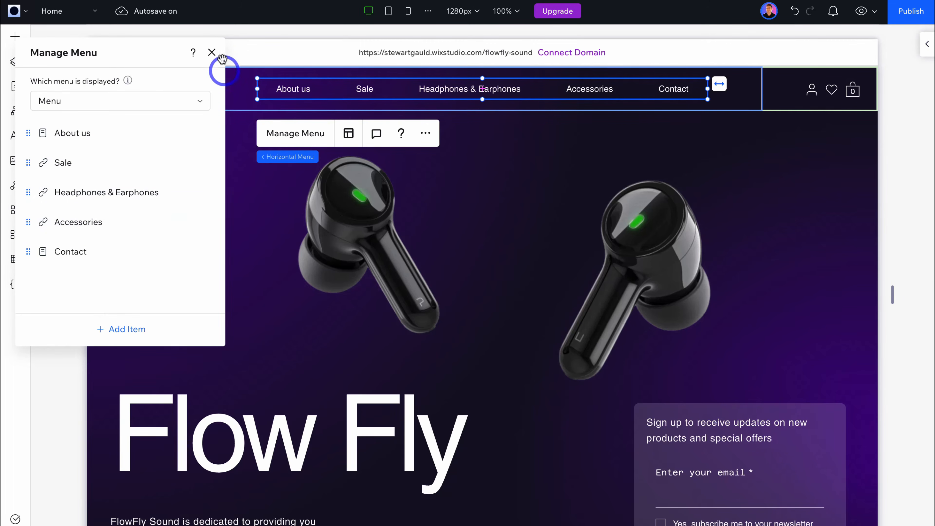
left_click(212, 52)
Upload FlyFlow Sound Logo.png and add it as media to the header's logo cell
left_click(153, 90)
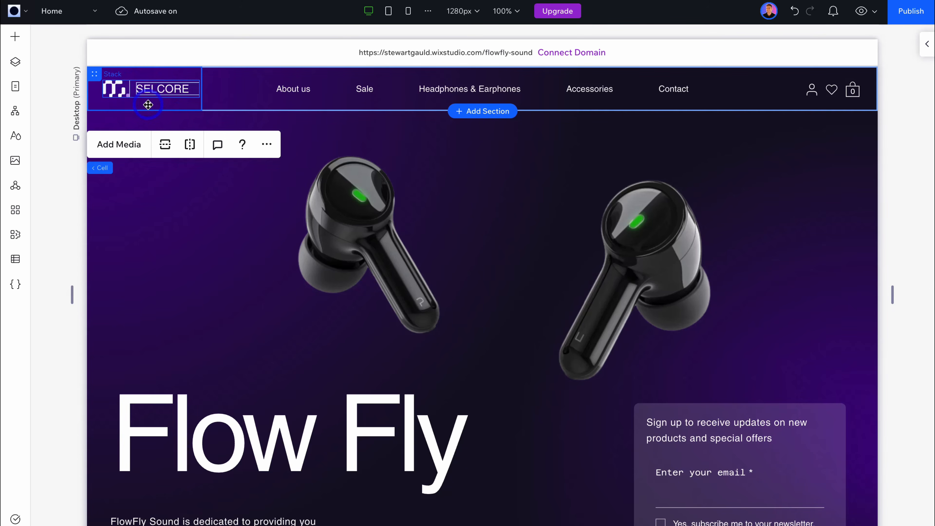
left_click(113, 146)
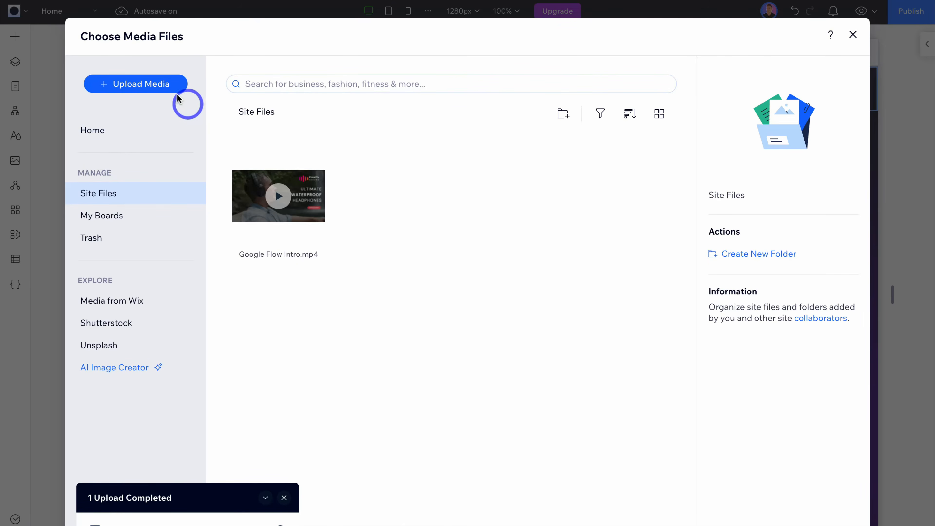
left_click(146, 84)
left_click(493, 307)
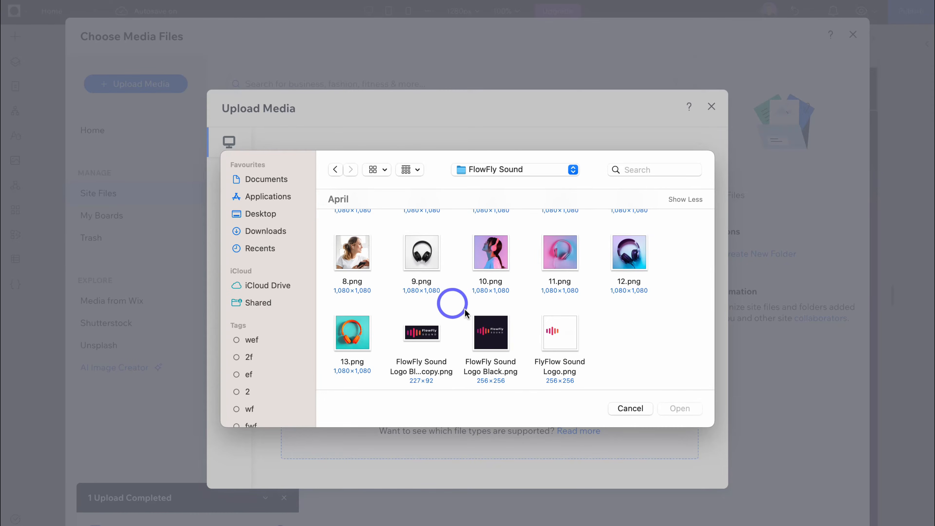
left_click(563, 344)
left_click(683, 408)
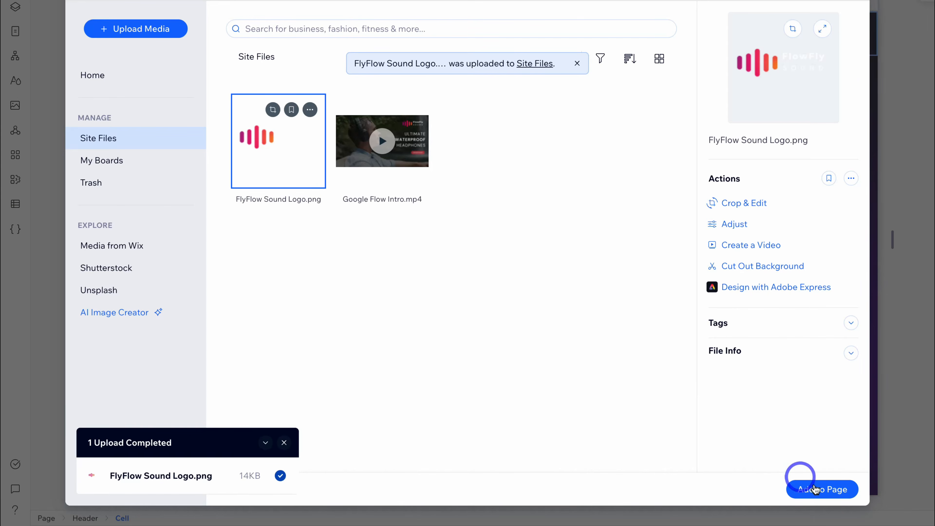
left_click(827, 490)
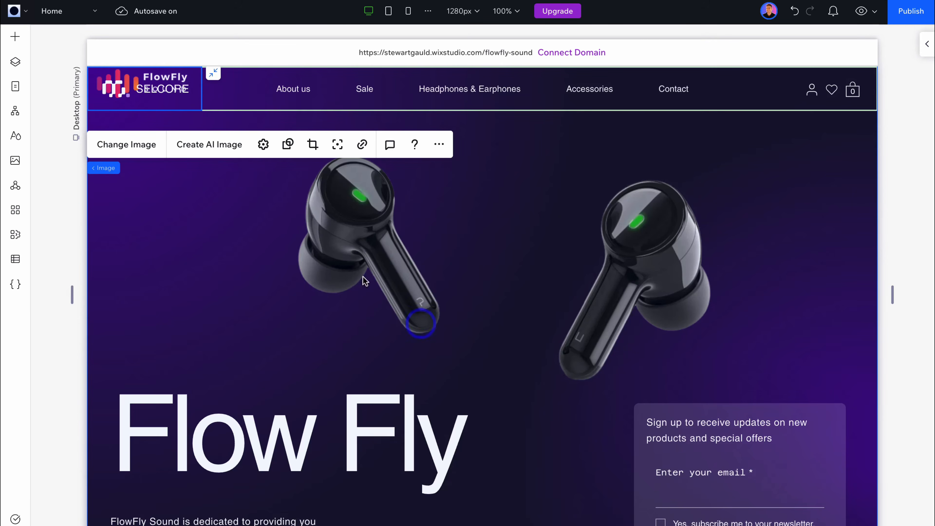
Delete the stack holding the old SELCORE logo from the header
left_click(150, 94)
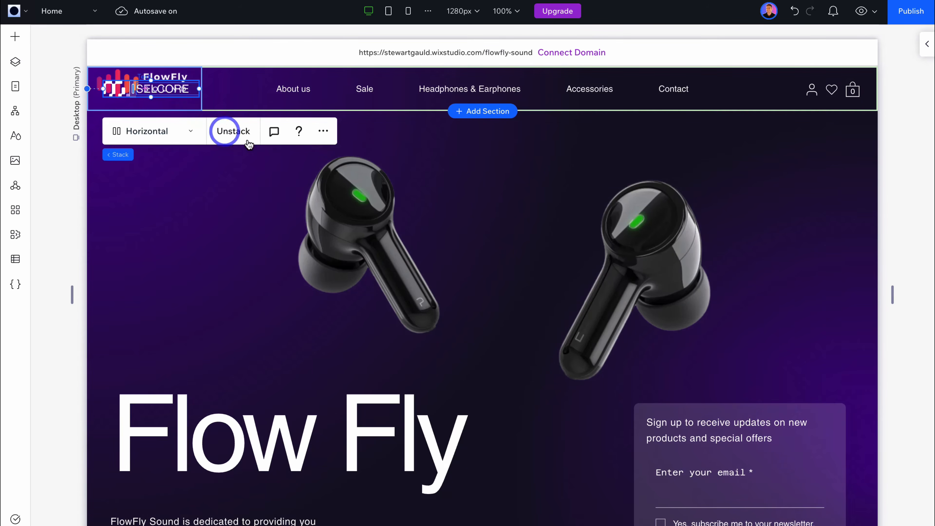
left_click(323, 131)
left_click(396, 304)
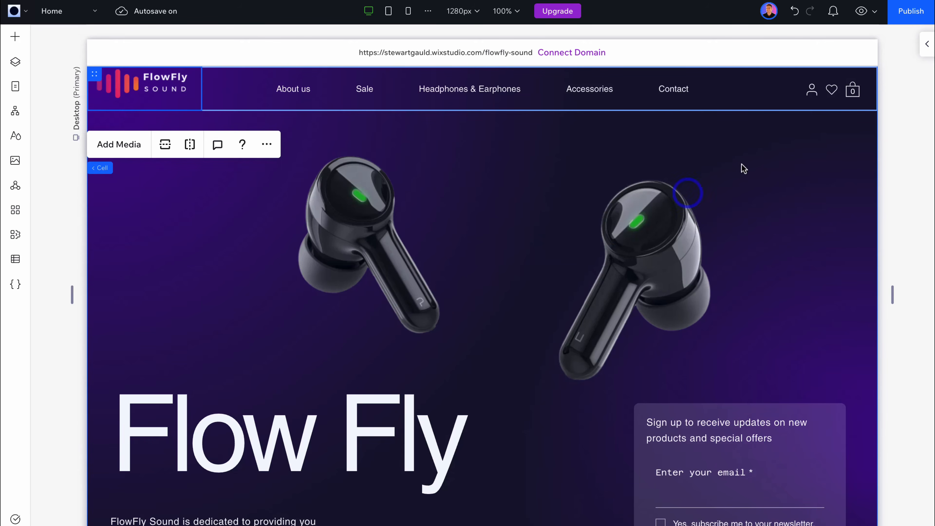
Adjust the placement of the new FlowFly Sound logo image within its header cell and deselect it
left_click(926, 46)
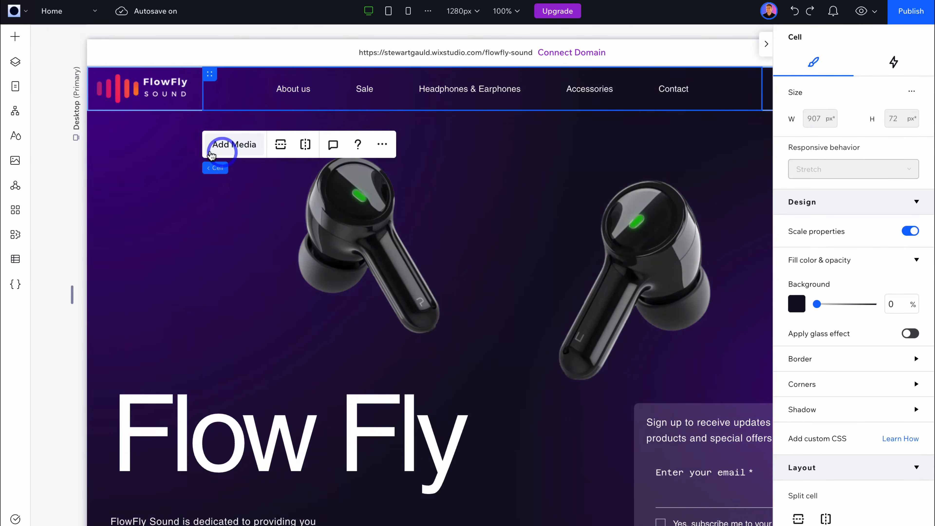
double_click(153, 110)
left_click_drag(153, 111, 150, 93)
left_click(312, 143)
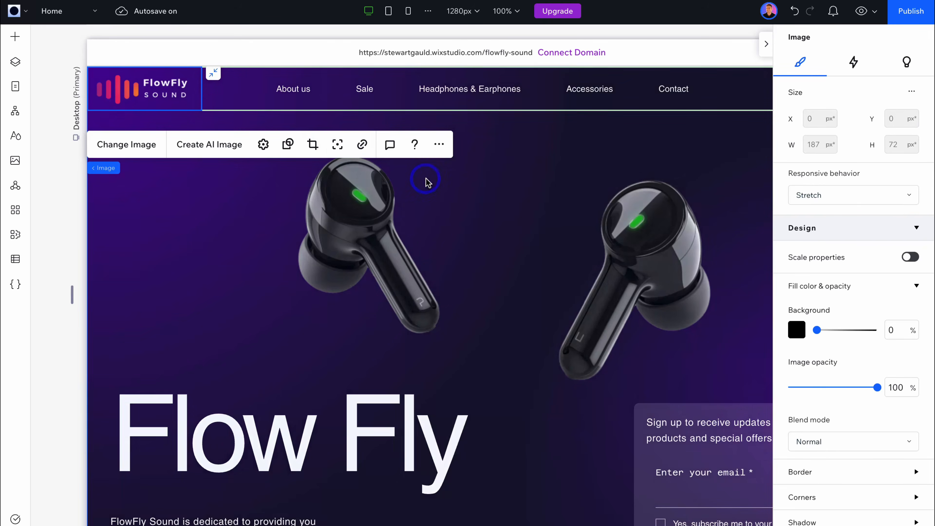
left_click(428, 187)
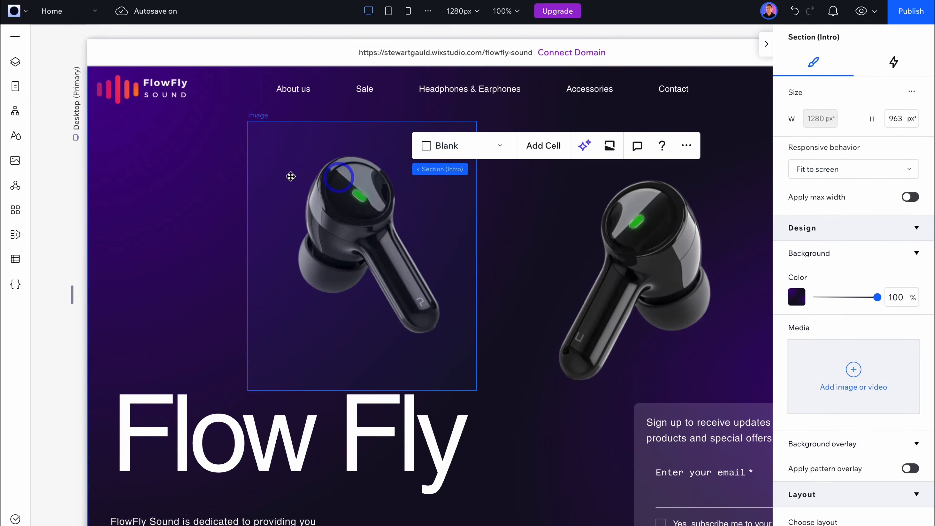
View the visual sitemap and examine the site styles for colors, typography, max width and page transitions
left_click(15, 113)
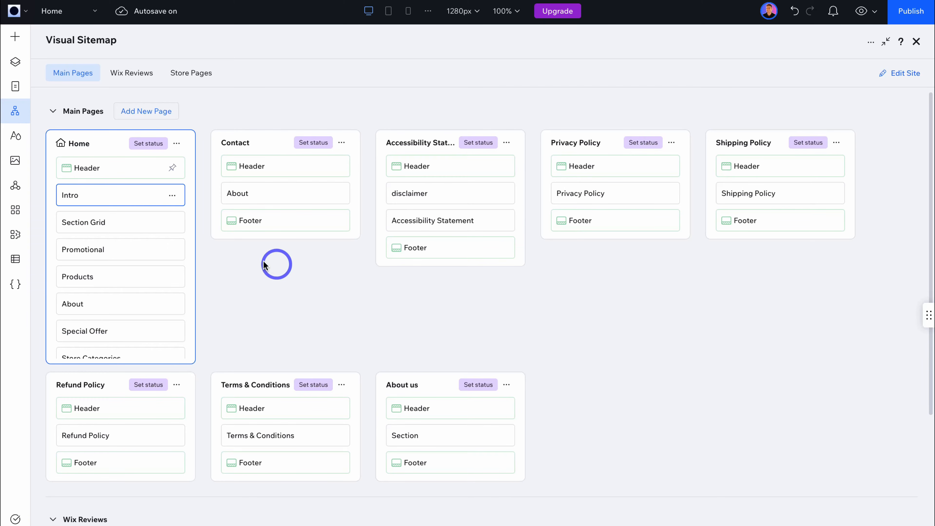
left_click(15, 136)
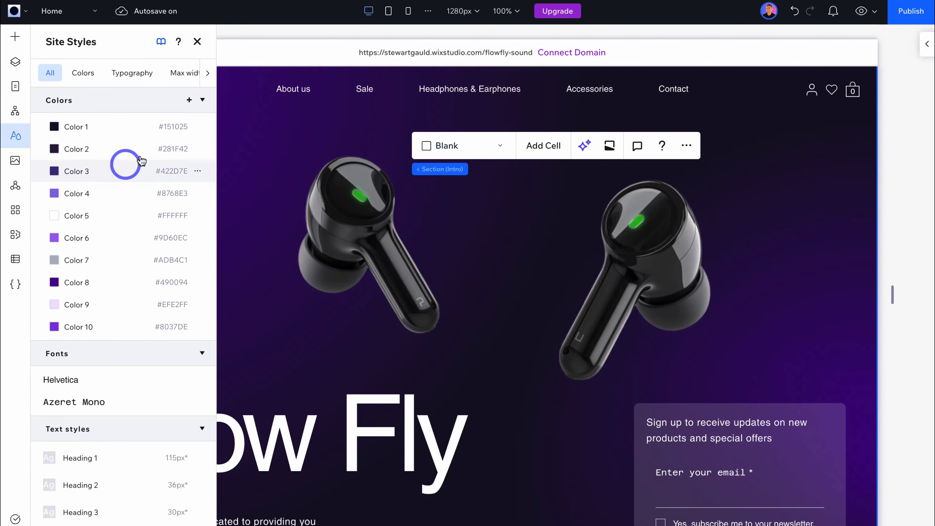
left_click(82, 74)
left_click(124, 77)
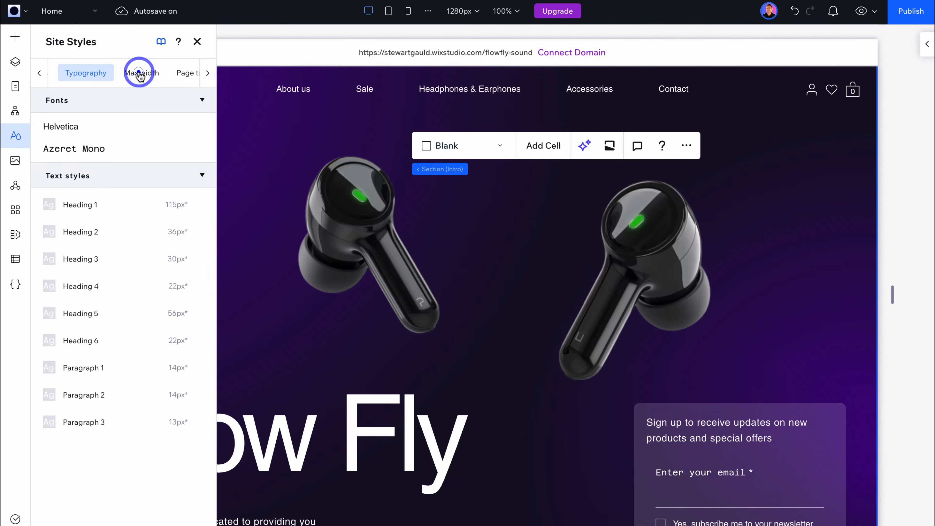
left_click(125, 77)
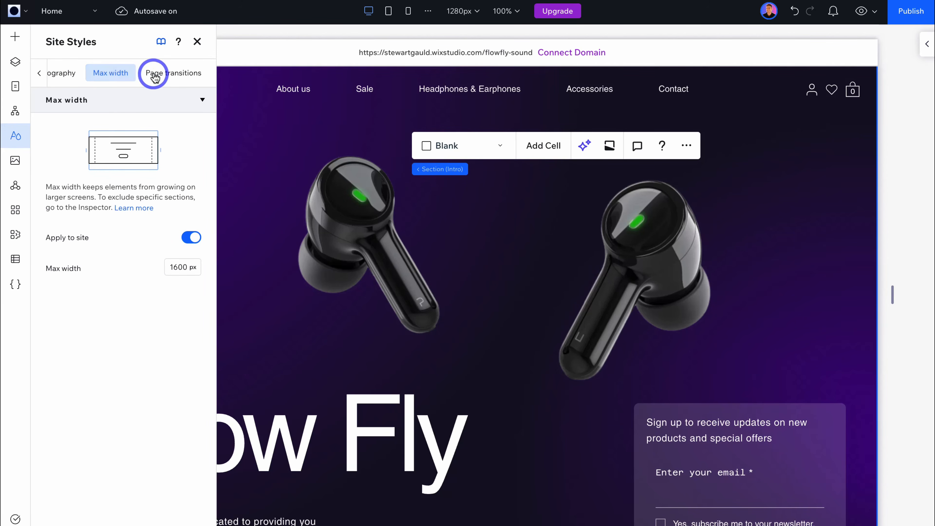
left_click(164, 76)
scroll(146, 75, "left", 3)
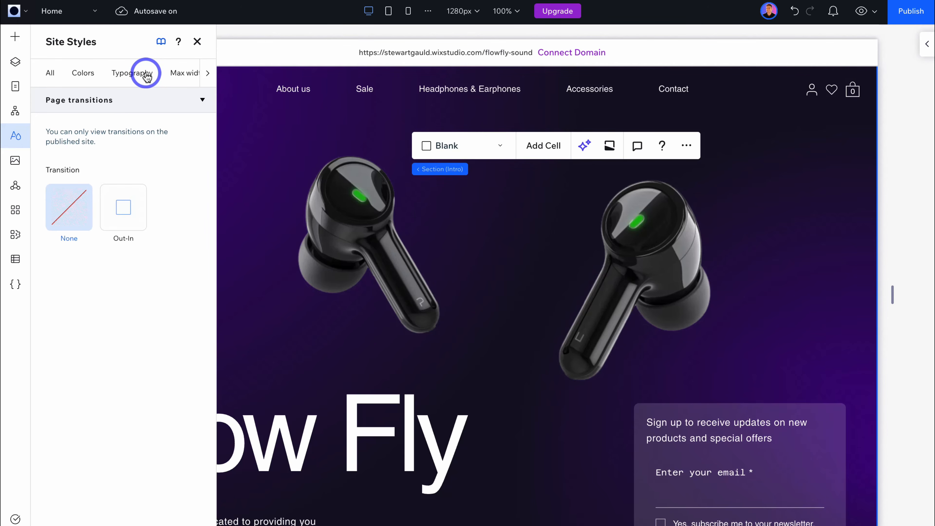
View the site's media files and examine the options available for the global footer and header sections
left_click(17, 159)
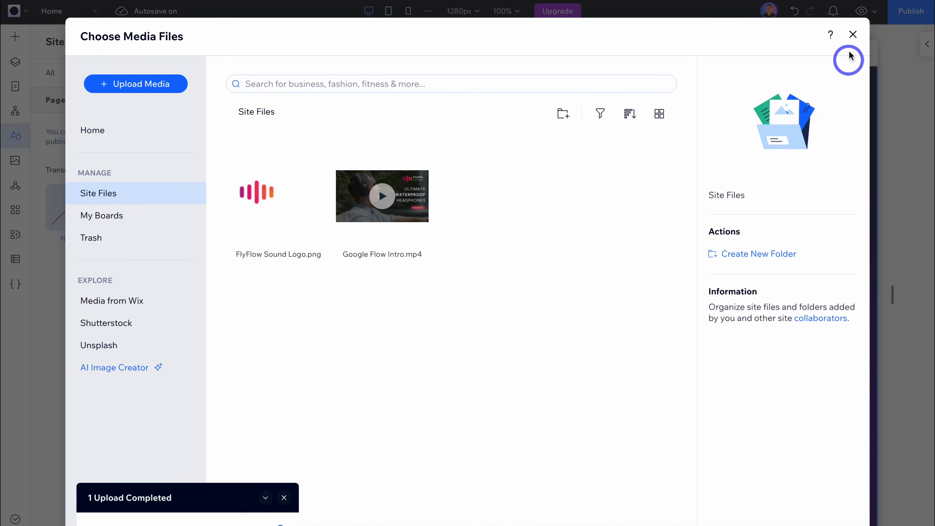
left_click(853, 34)
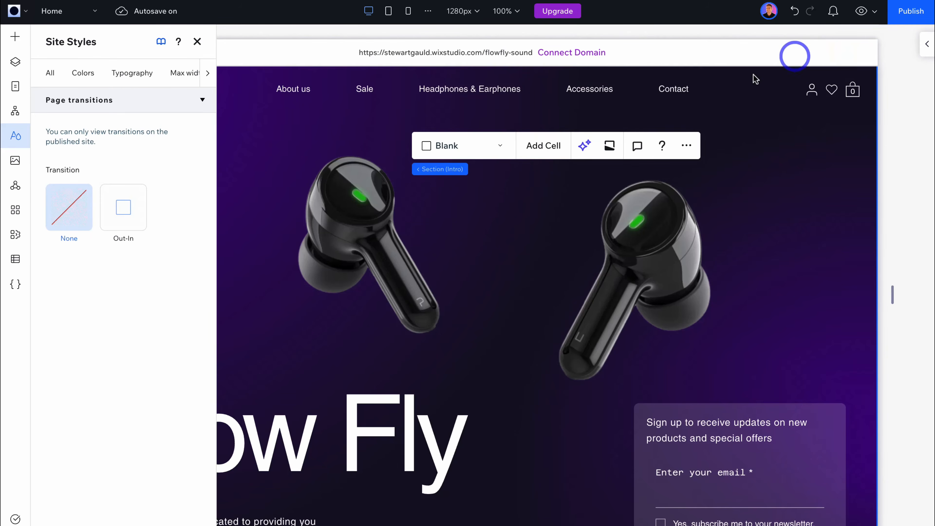
left_click(16, 187)
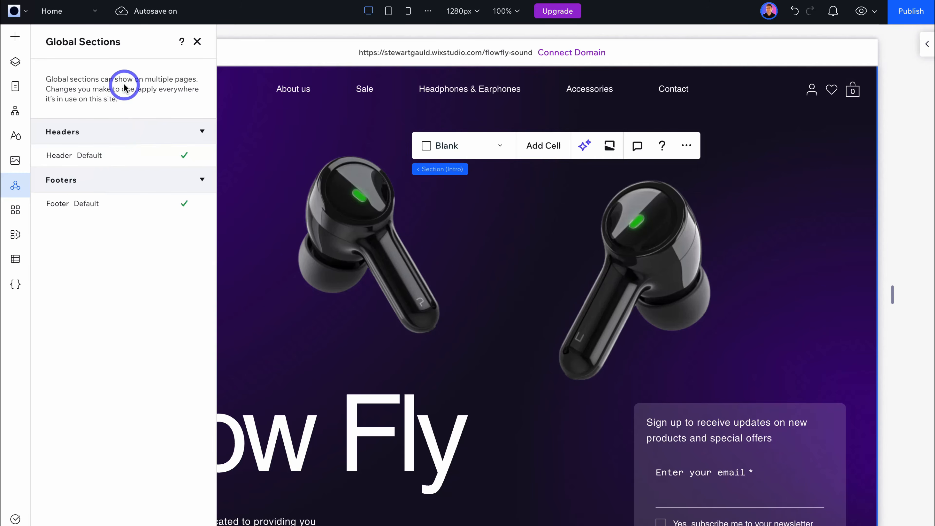
mouse_move(107, 205)
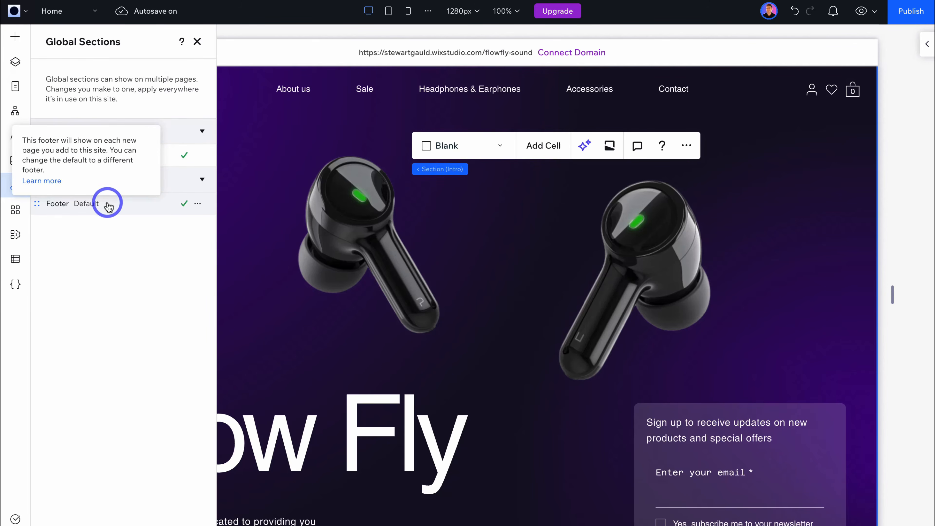
left_click(198, 203)
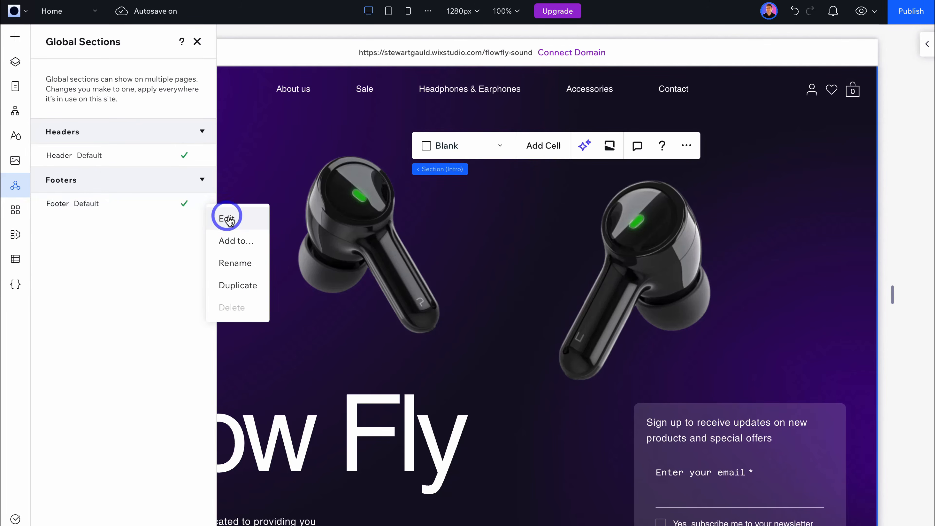
left_click(199, 156)
left_click(227, 174)
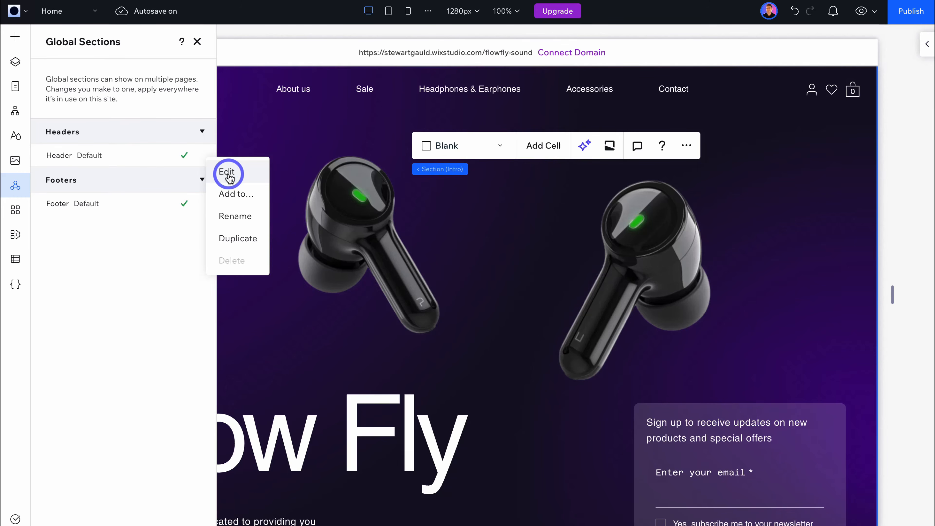
Review the Home page from the intro section's earbud image down to the footer
left_click(290, 146)
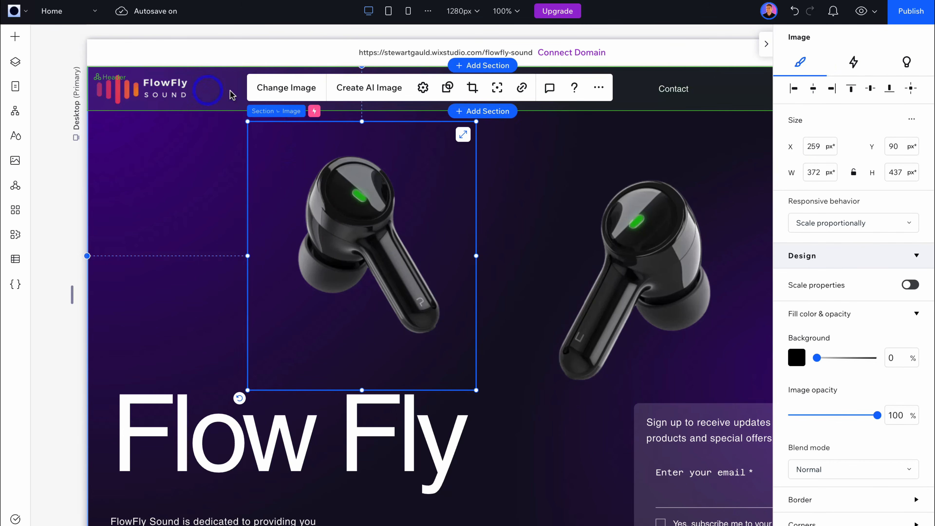
scroll(556, 213, "down", 20)
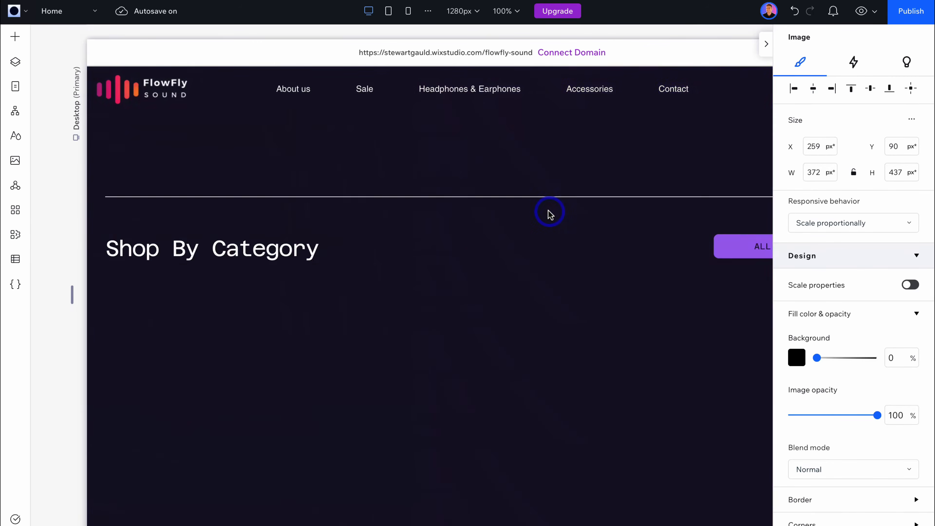
scroll(549, 214, "down", 2)
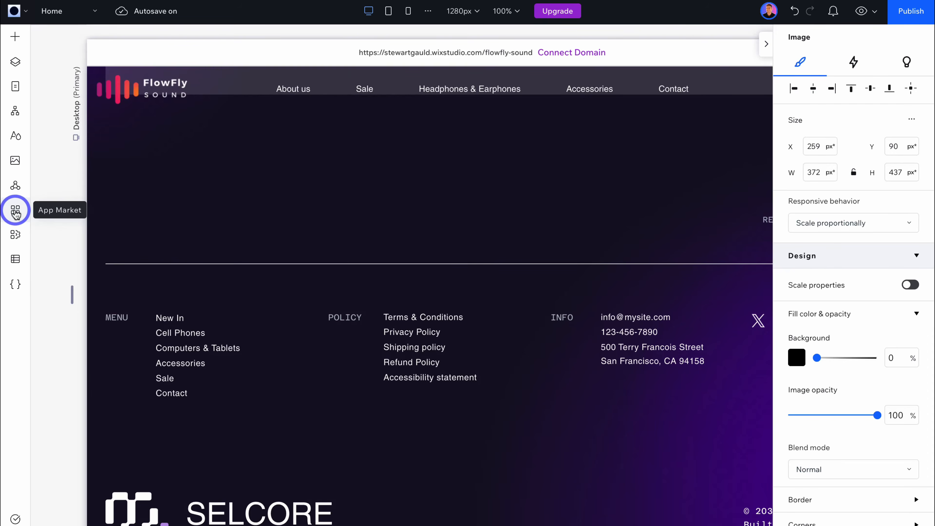
Browse the App Market's Sell Online category for store apps
left_click(15, 211)
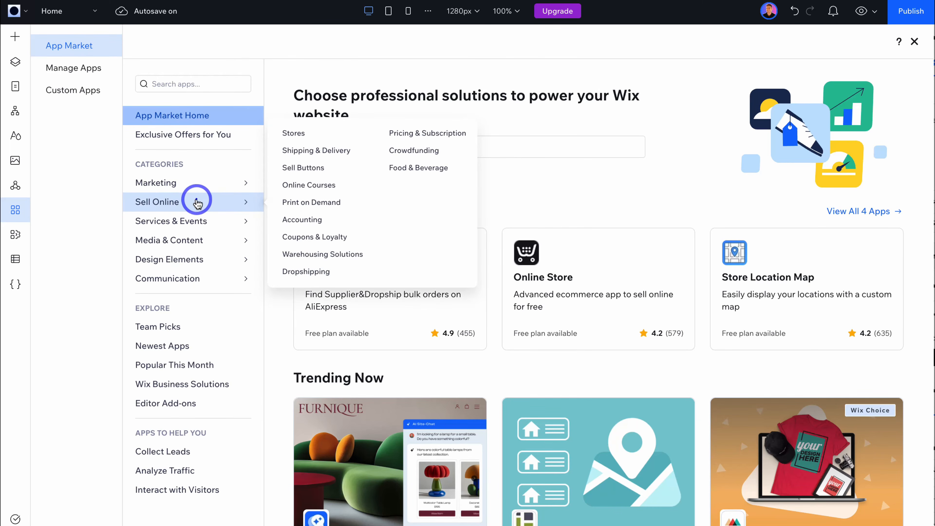
left_click(197, 203)
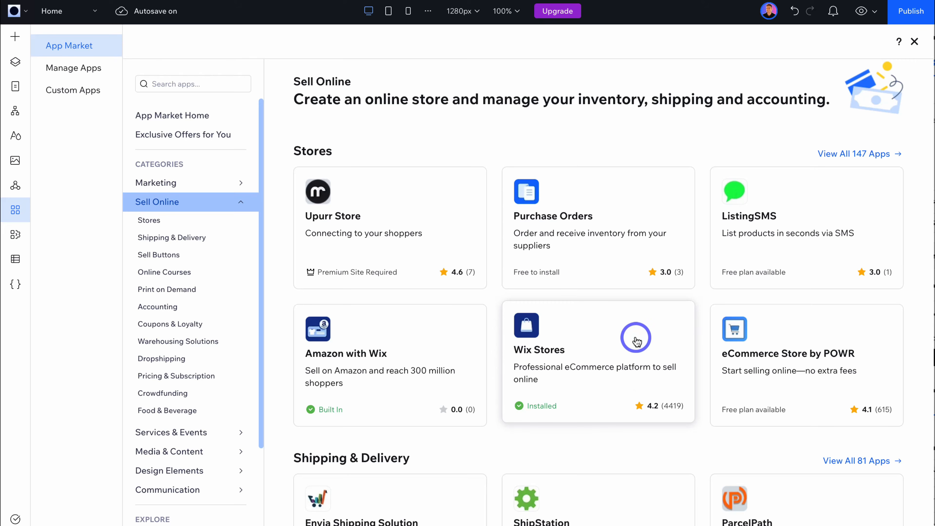
Browse the Sell Online apps from the Stores listings down through Shipping & Delivery, Sell Buttons and Online Courses
scroll(629, 339, "down", 5)
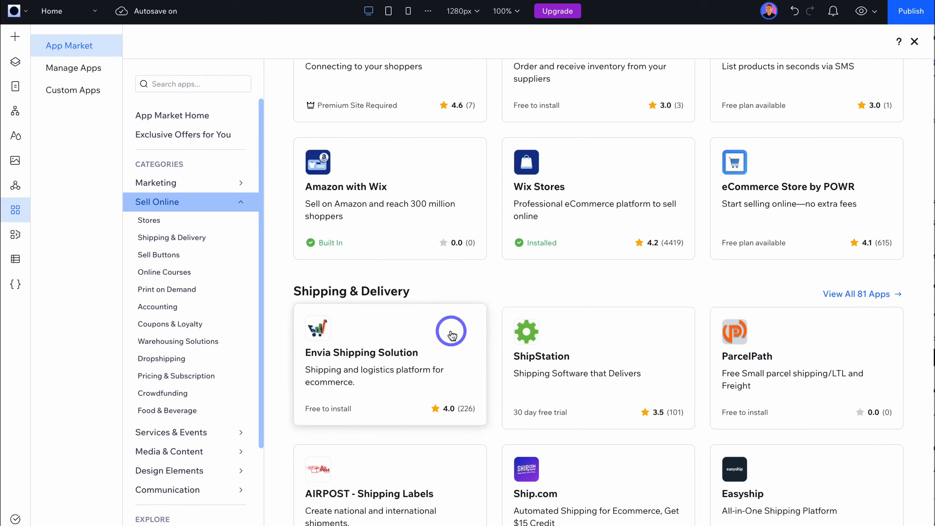
scroll(425, 324, "down", 10)
scroll(545, 319, "down", 4)
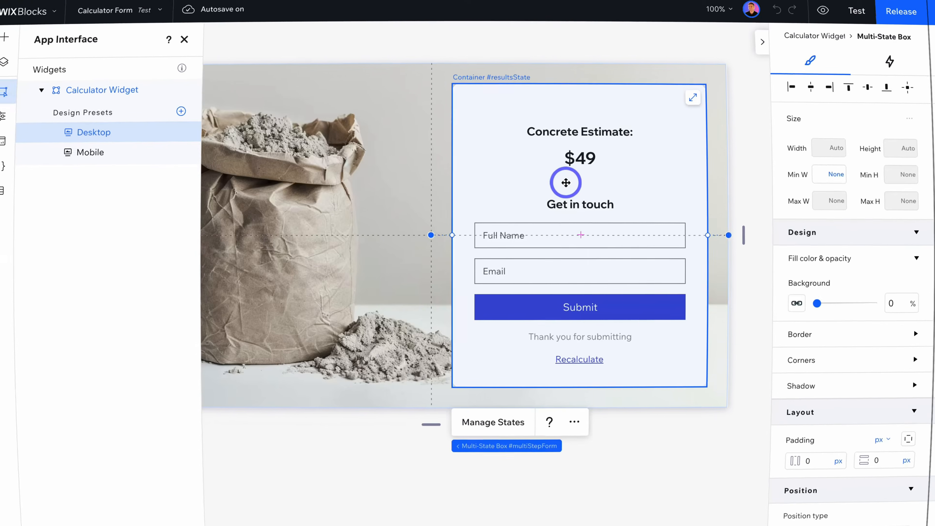
Inspect the results container and the Mobile design preset of the Calculator Widget in Wix Blocks
left_click(598, 235)
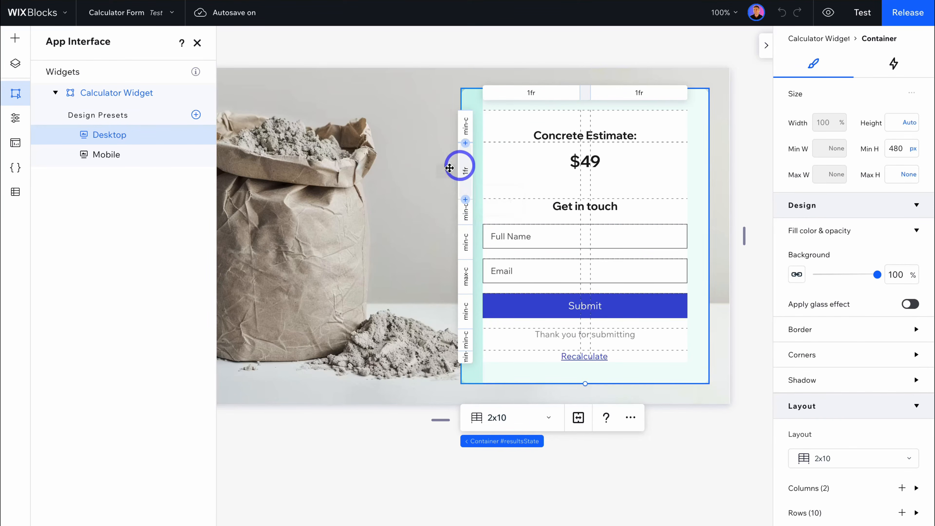
left_click(176, 160)
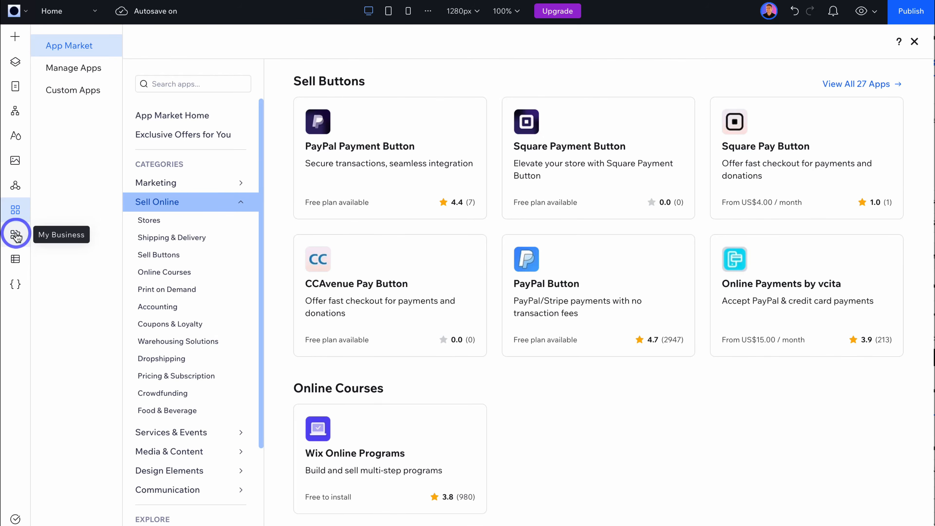
Upload 10.png to the Over-ear headphones product and make it the product's main image
left_click(15, 235)
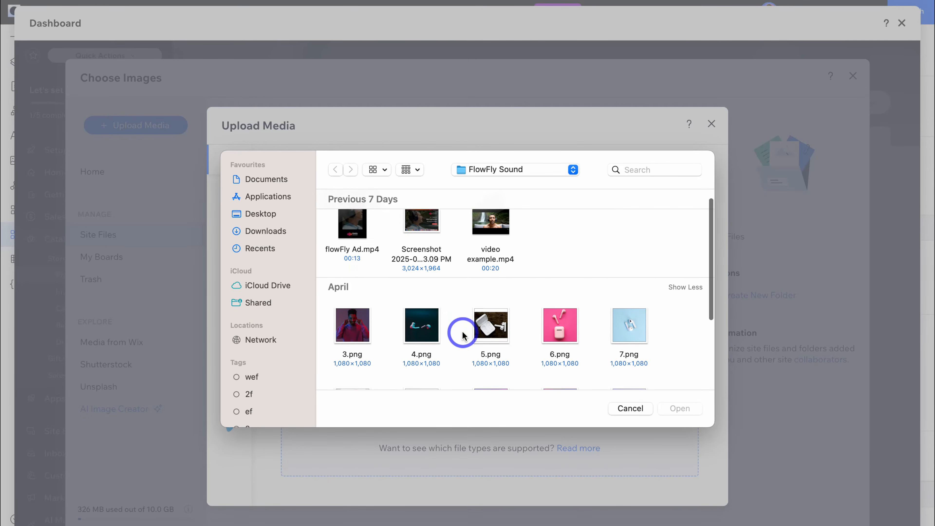
scroll(461, 328, "down", 5)
left_click(493, 317)
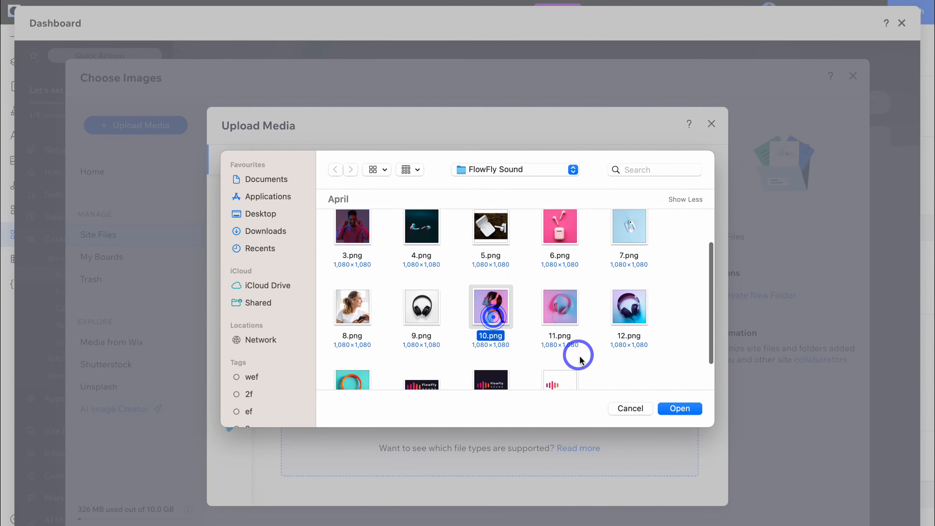
left_click(682, 408)
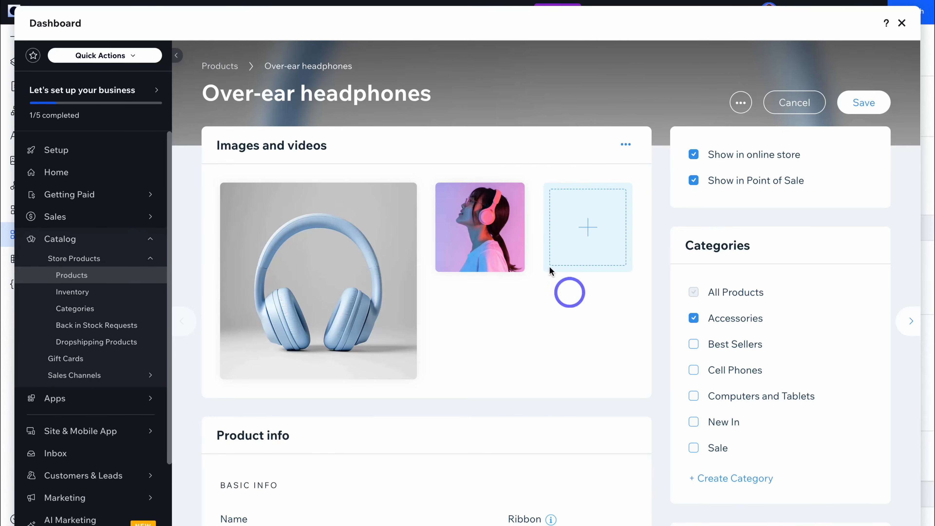
left_click_drag(479, 227, 351, 265)
Review the Over-ear headphones product's name, description and additional info sections down to its pricing
scroll(449, 291, "down", 5)
left_click(364, 323)
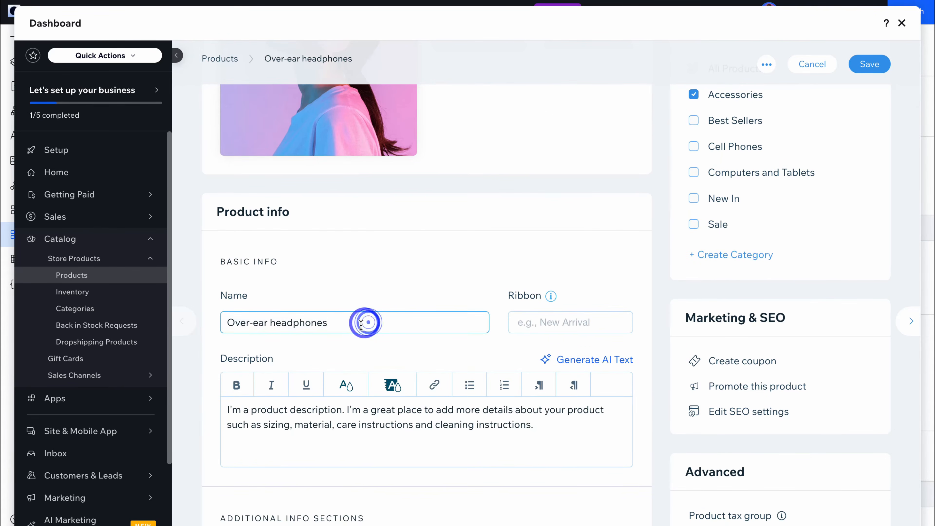
scroll(447, 324, "down", 3)
left_click(552, 319)
scroll(551, 322, "down", 3)
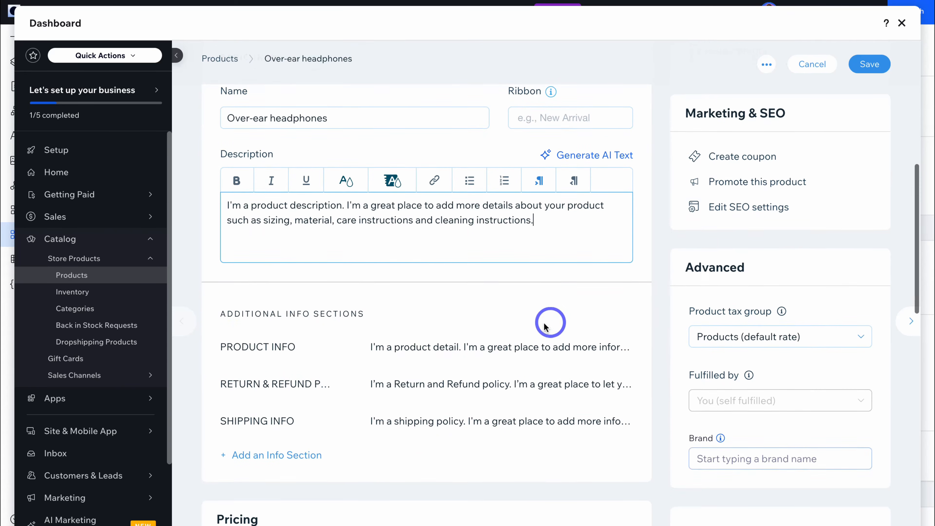
scroll(382, 328, "down", 3)
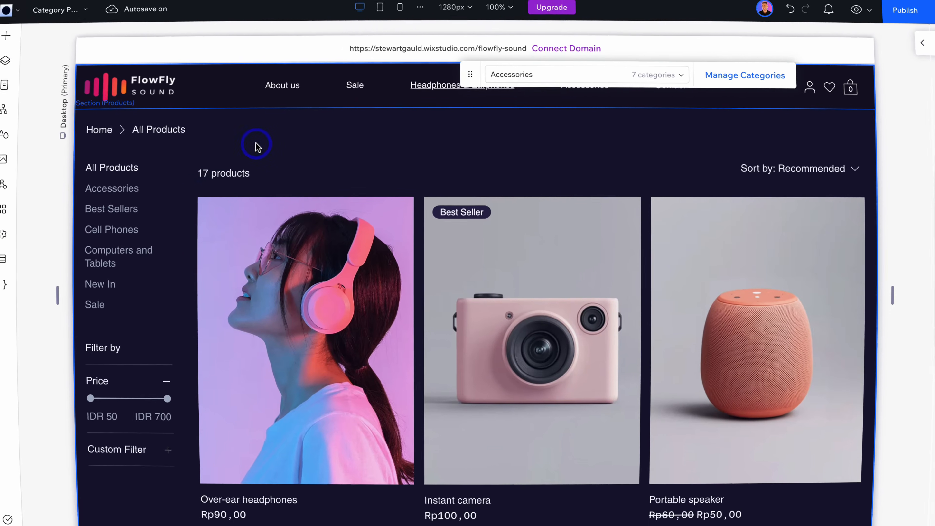
Examine the Wix Stores setup tasks, management options and recommended tools for the site
left_click(258, 386)
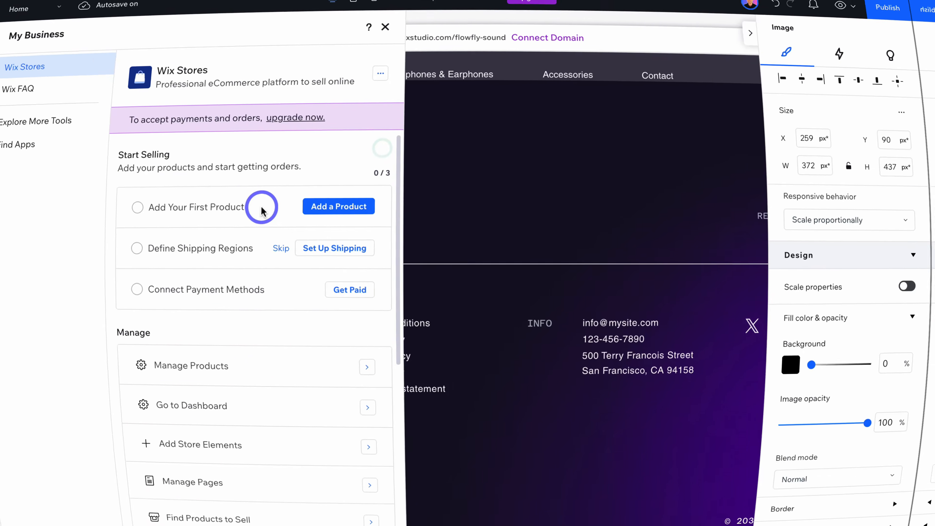
scroll(309, 213, "down", 5)
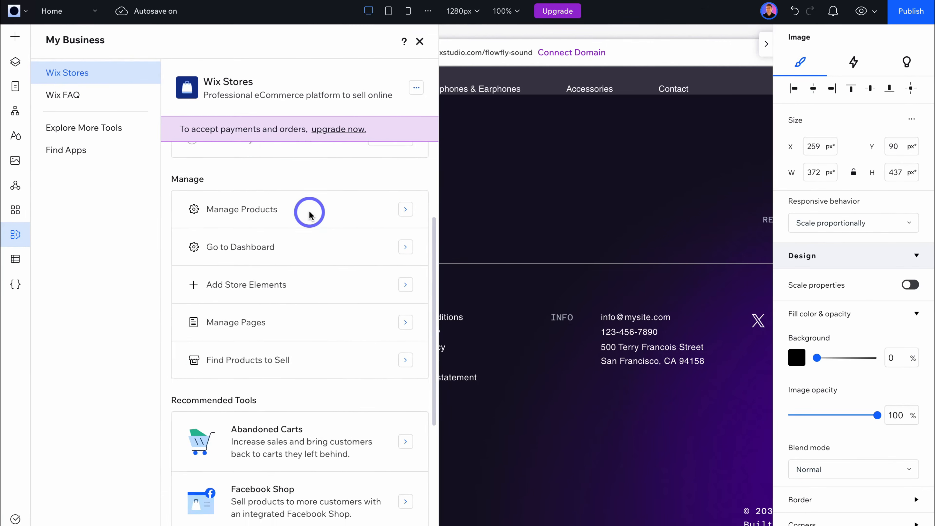
scroll(309, 213, "down", 1)
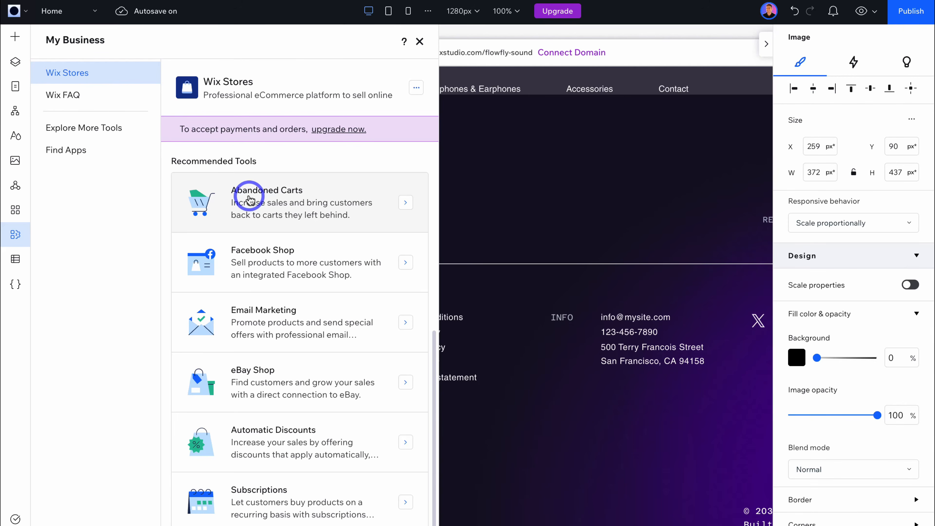
Create a CMS collection with AI named Earphones, described as "The types of premium earphones on sale"
left_click(15, 261)
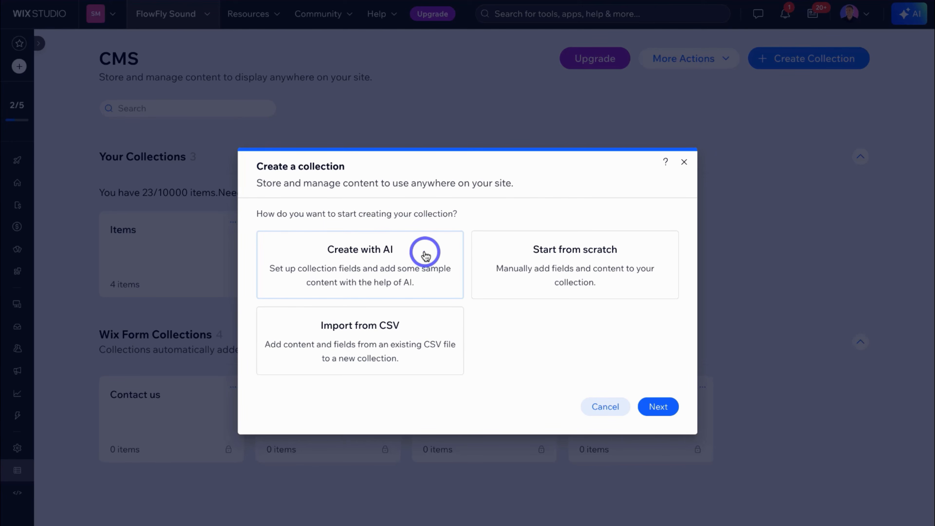
left_click(426, 254)
left_click(657, 408)
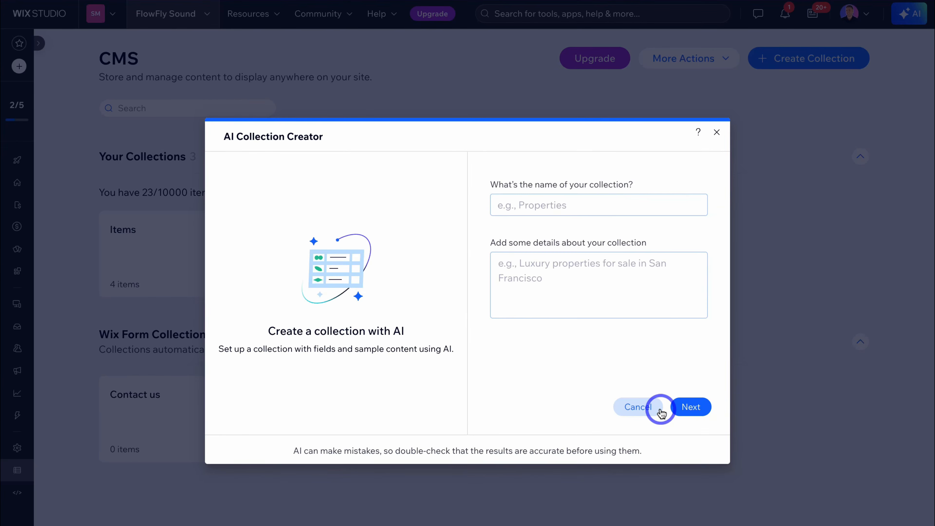
left_click(559, 210)
type("Earphones")
left_click(550, 274)
type("The types of premium earphones on sale")
left_click(699, 408)
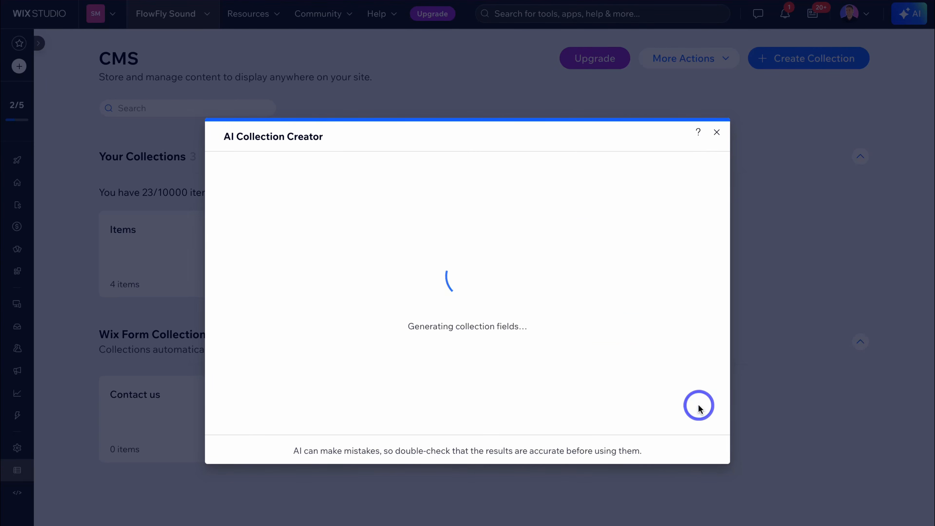
left_click(488, 246)
left_click(674, 442)
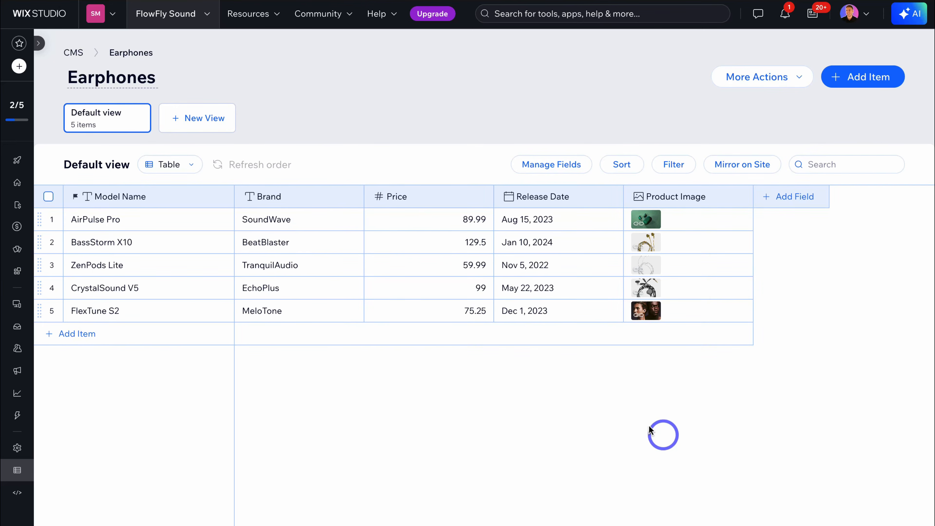
Inspect the CrystalSound V5 price and the BassStorm X10 brand entries in the Earphones collection
left_click(393, 287)
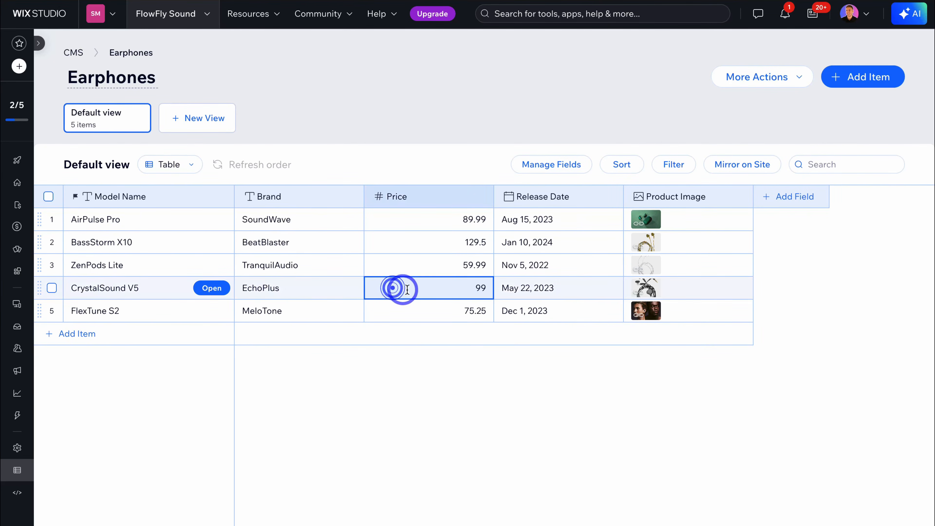
left_click(332, 244)
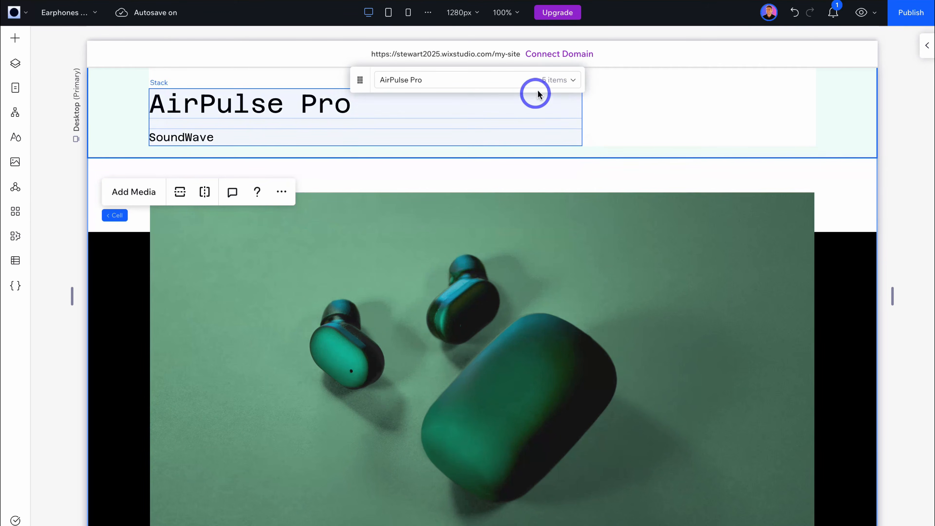
Preview the dynamic Earphones item page with CrystalSound V5 and ZenPods Lite, reviewing each item's layout
left_click(571, 85)
left_click(504, 128)
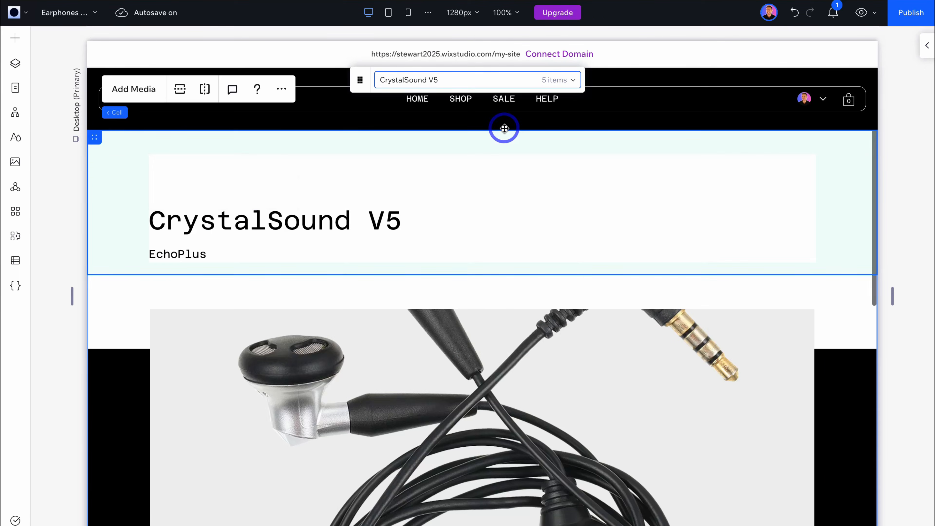
scroll(558, 207, "down", 6)
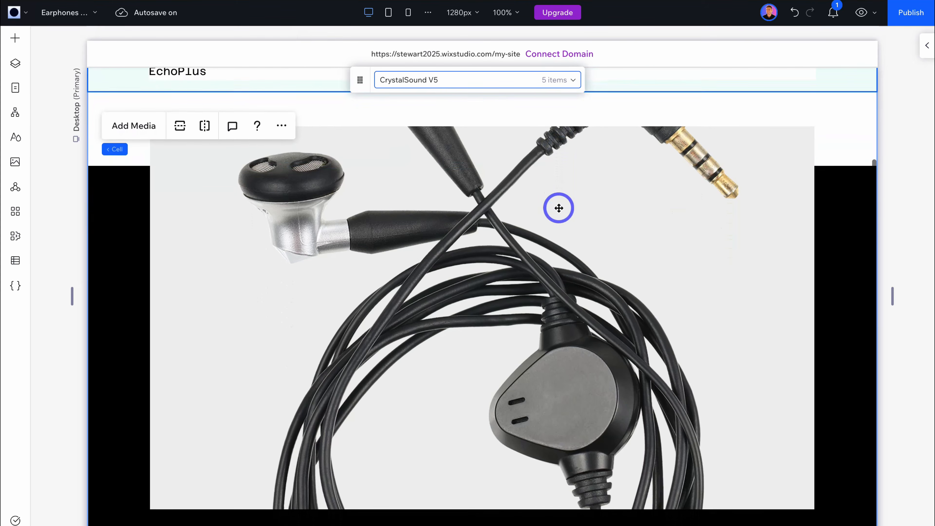
scroll(558, 209, "up", 4)
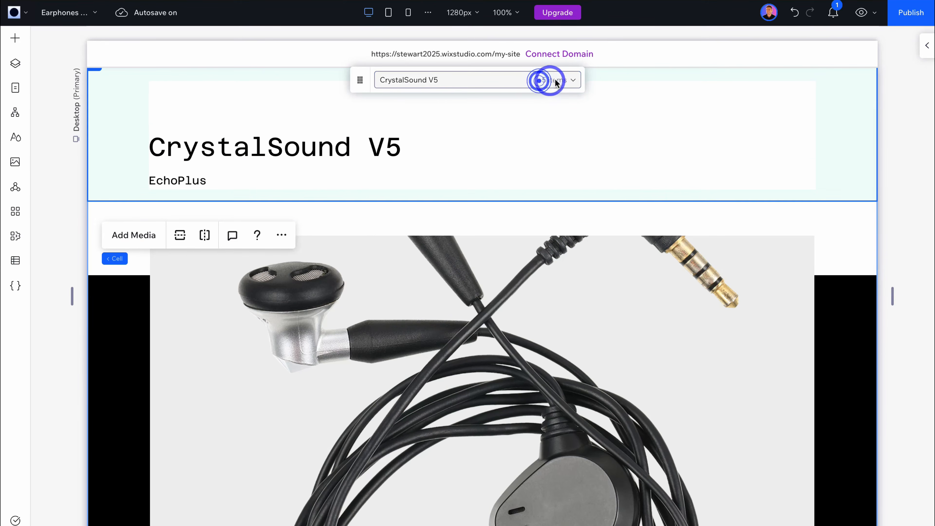
left_click(556, 80)
left_click(497, 166)
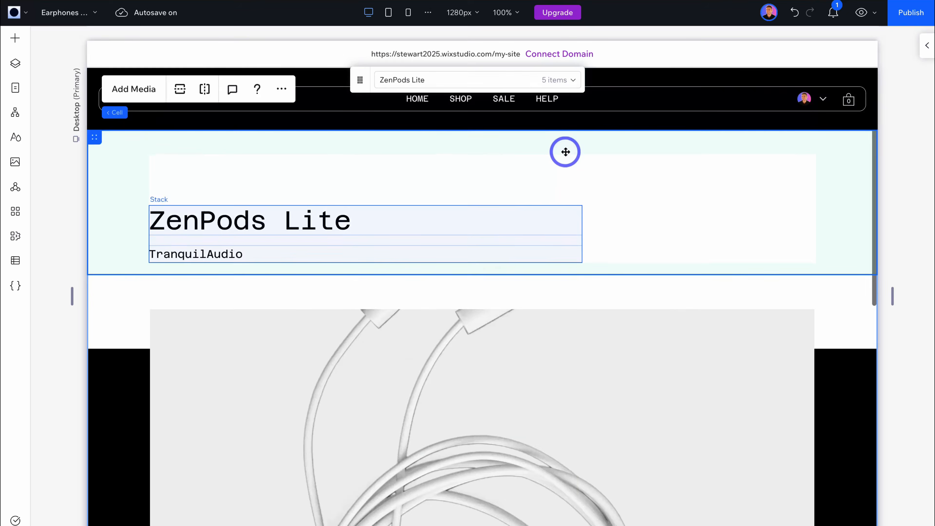
scroll(669, 200, "down", 3)
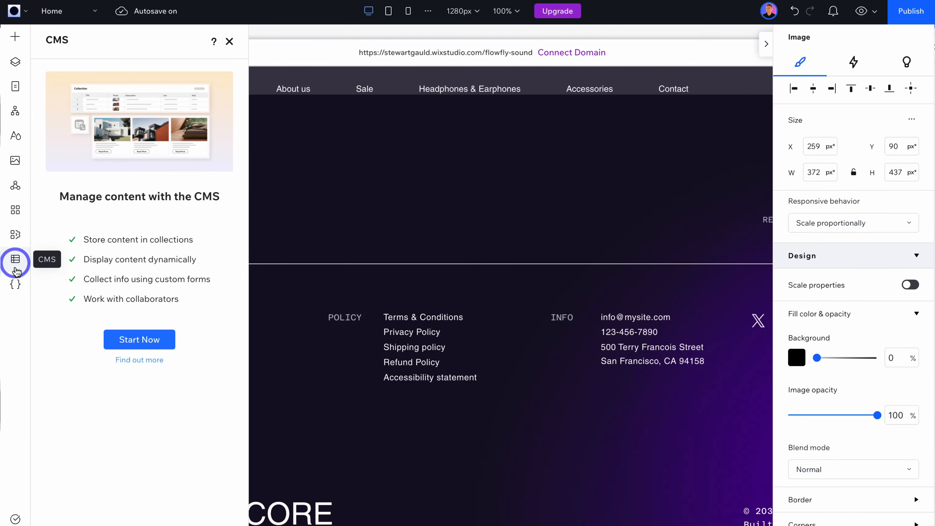
Enable coding on the FlowFly Sound site and review the Home page's starter JavaScript code
left_click(15, 289)
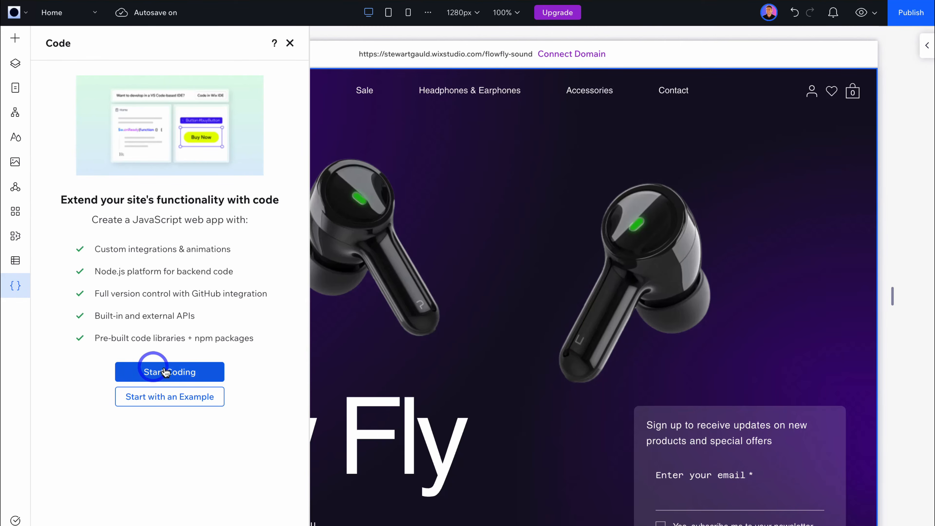
left_click(198, 372)
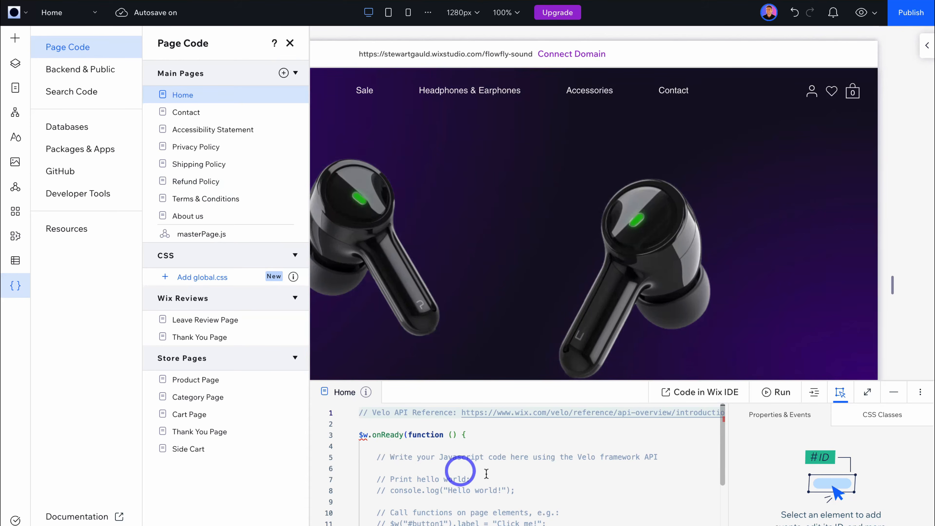
scroll(516, 476, "down", 5)
scroll(516, 477, "up", 3)
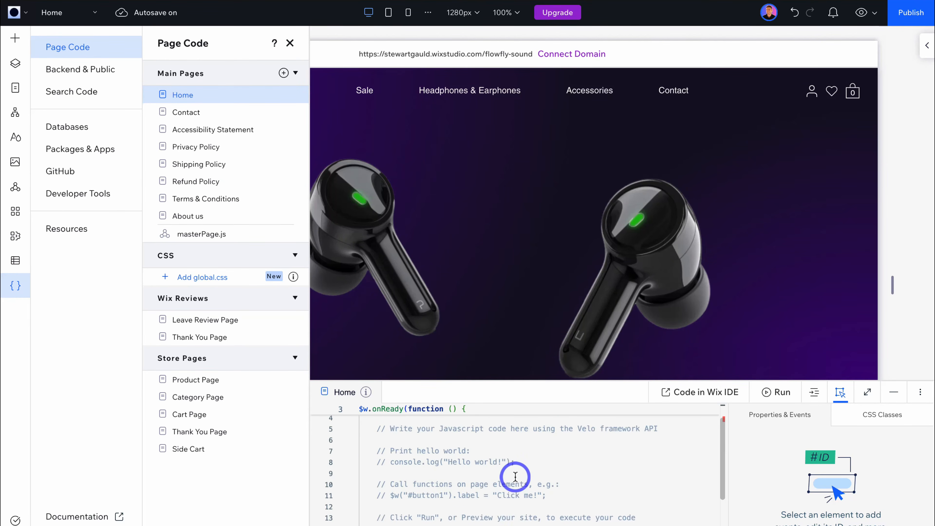
scroll(515, 477, "up", 2)
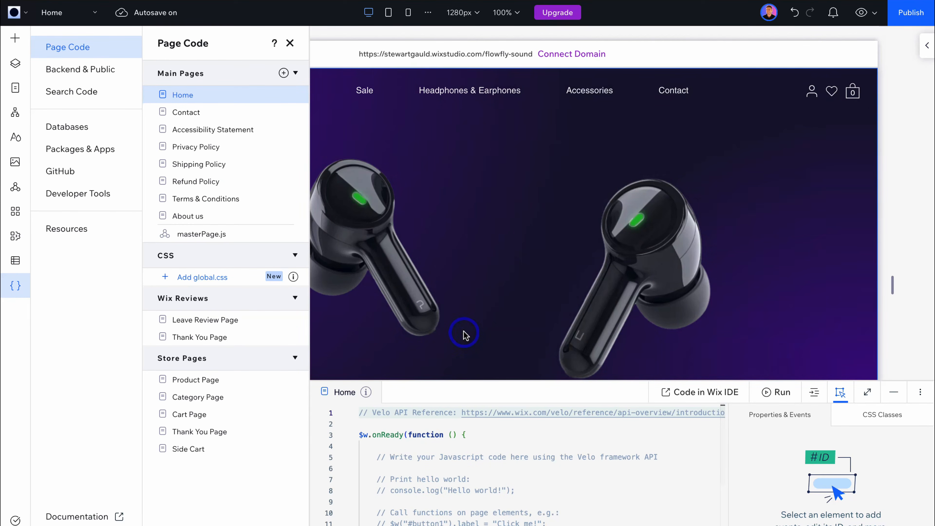
scroll(464, 334, "left", 5)
left_click(516, 453)
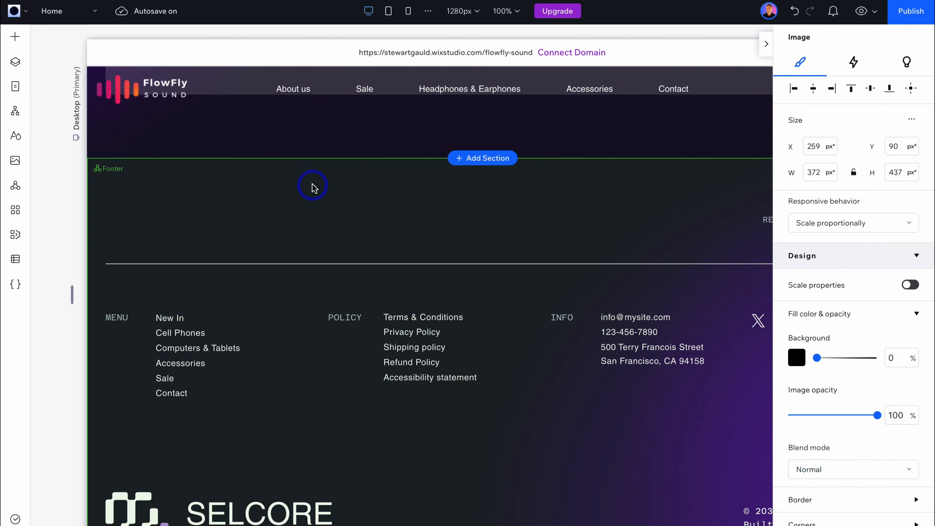
Select the Home page's Shop By Category section, view its comments, and close them again
scroll(313, 188, "up", 15)
scroll(312, 188, "up", 10)
scroll(306, 195, "down", 8)
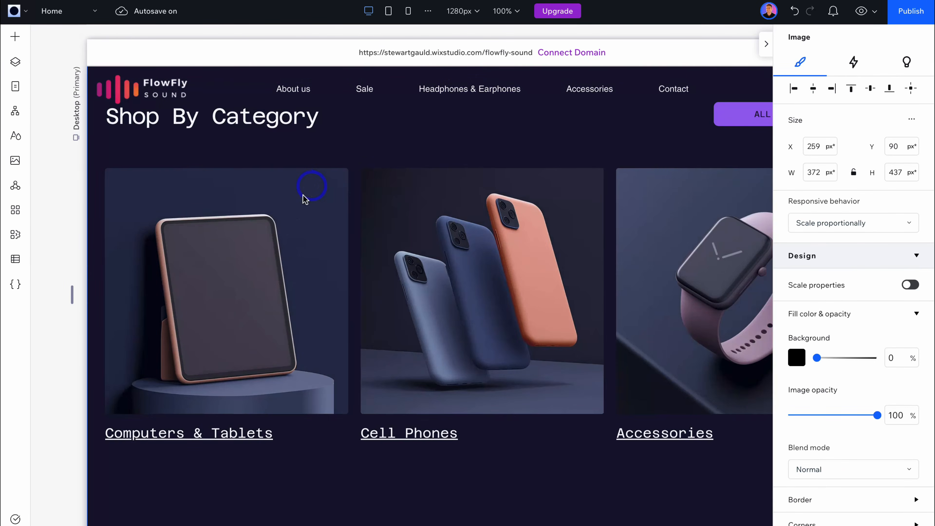
left_click(246, 253)
left_click(456, 218)
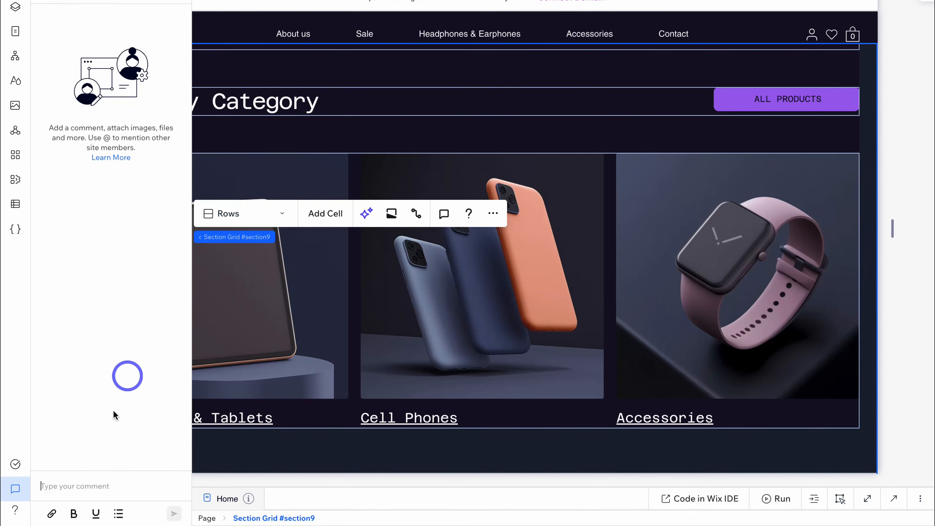
left_click(15, 488)
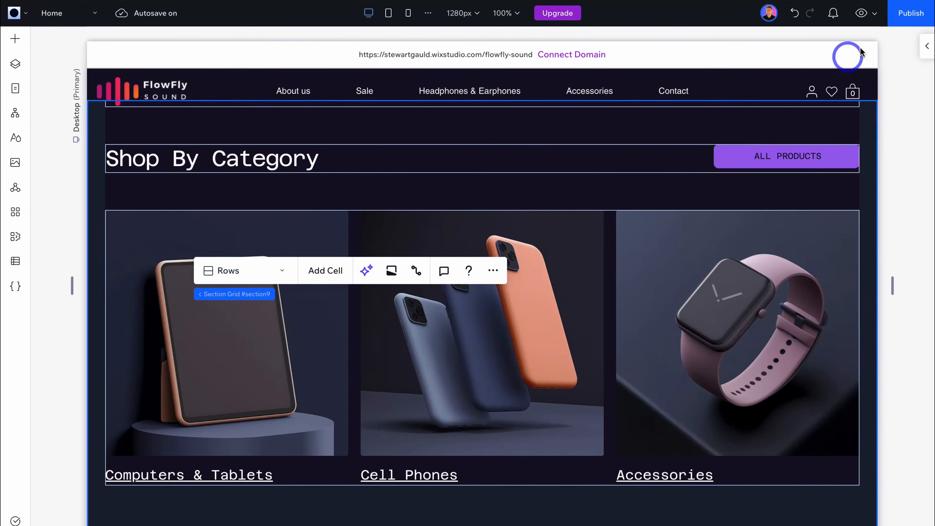
Publish the FlowFly Sound site
left_click(909, 23)
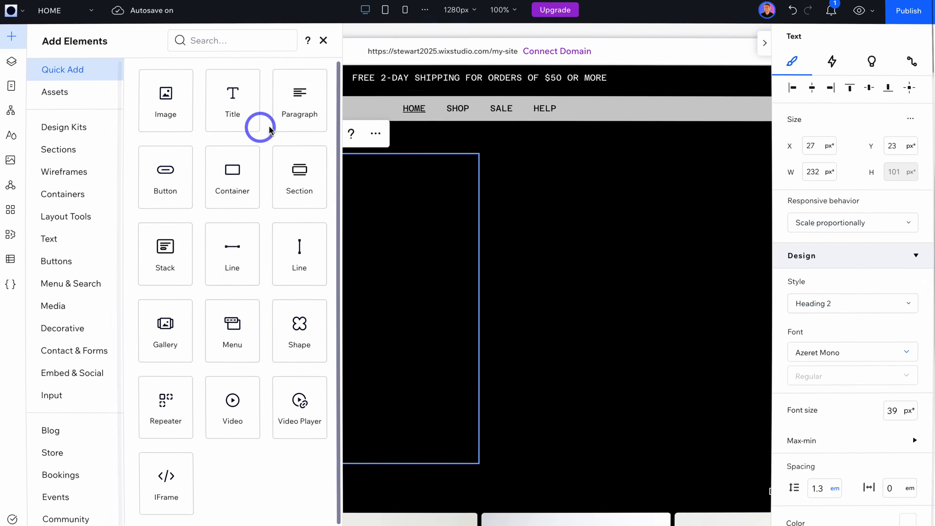
Add a paragraph and a button below the title in the Home page's top section
left_click_drag(257, 125, 179, 275)
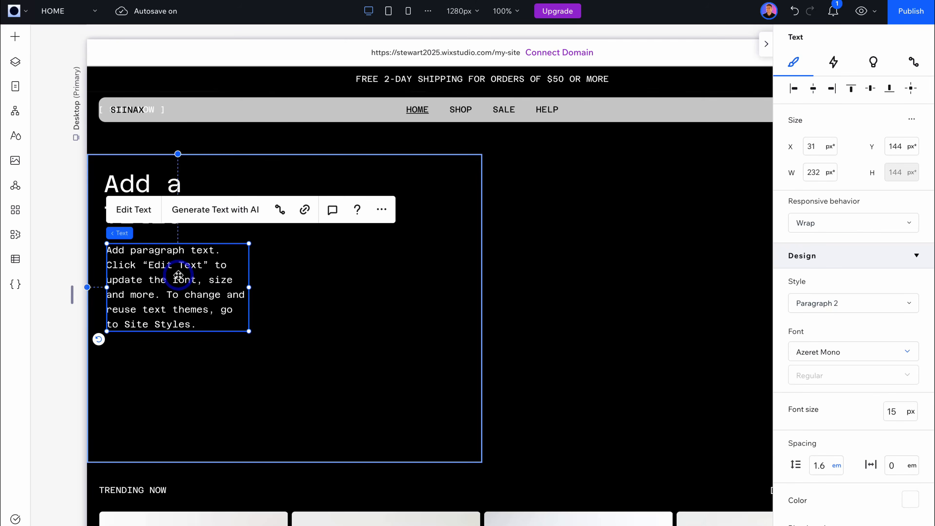
left_click(15, 37)
left_click_drag(163, 184, 151, 356)
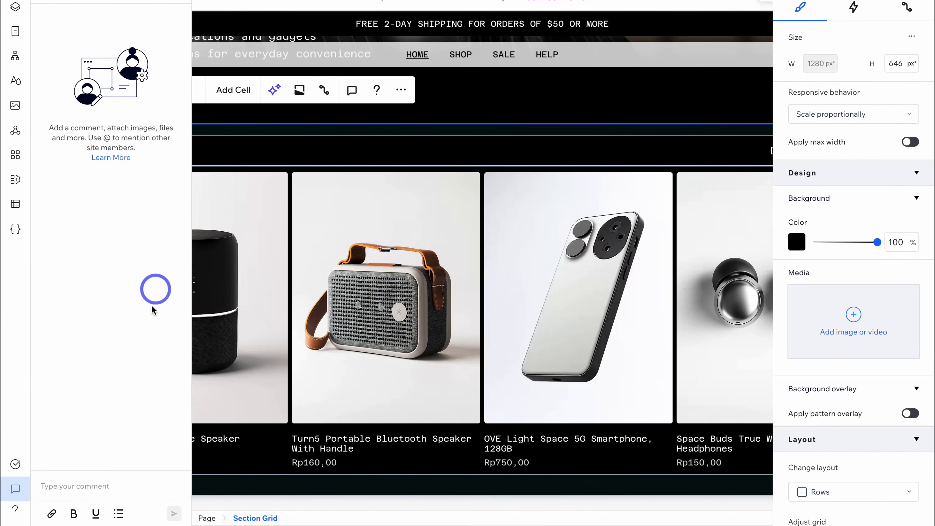
Write a section comment tagging a collaborator and asking "can you please check this section? What are your thoughts?"
left_click(80, 484)
type("Hey @emma can you please check this section? What are your thoughts?")
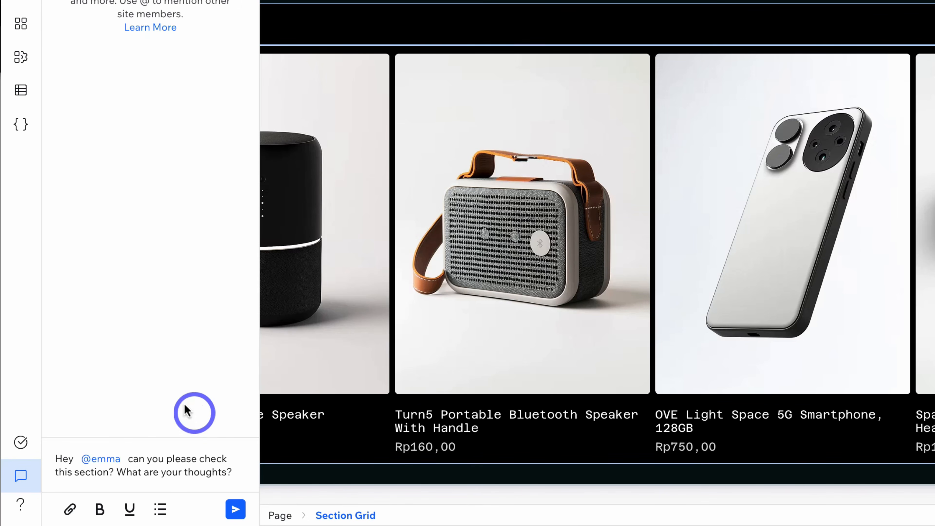